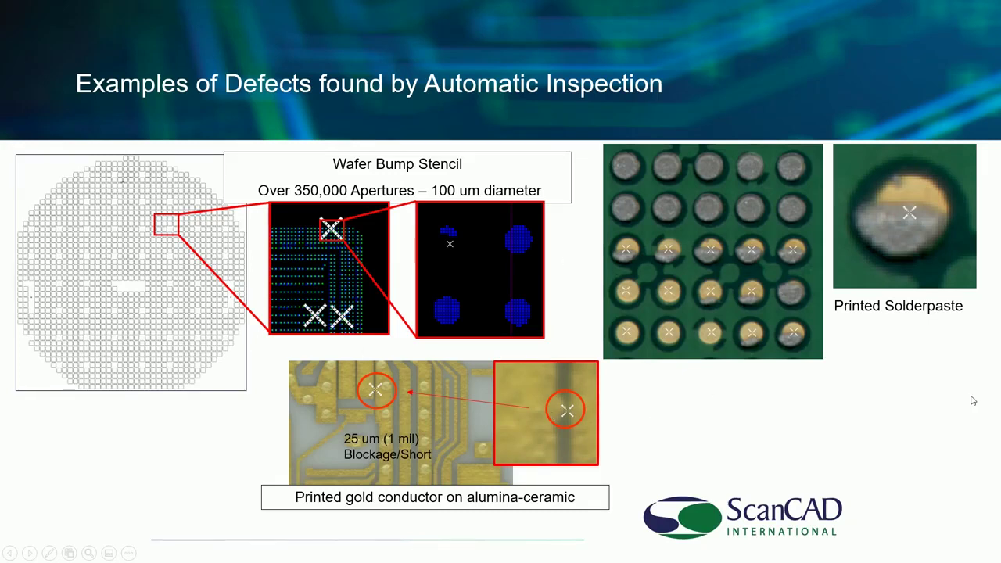
# Switch to Scan-T and open the SAMPLE STENCIL.L01 job with job layer 01 active
pyautogui.hotkey('alt', 'Tab')
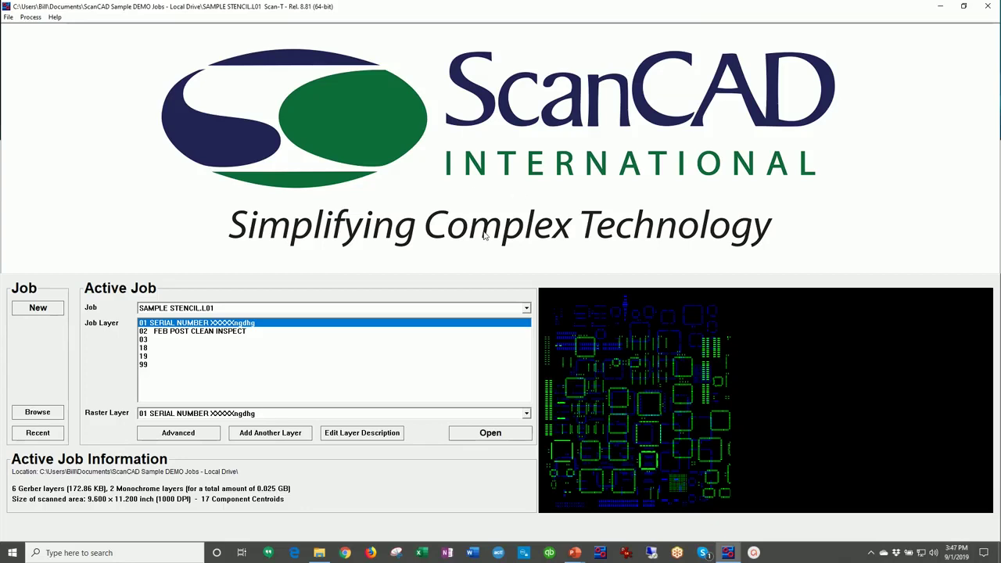
pyautogui.click(492, 435)
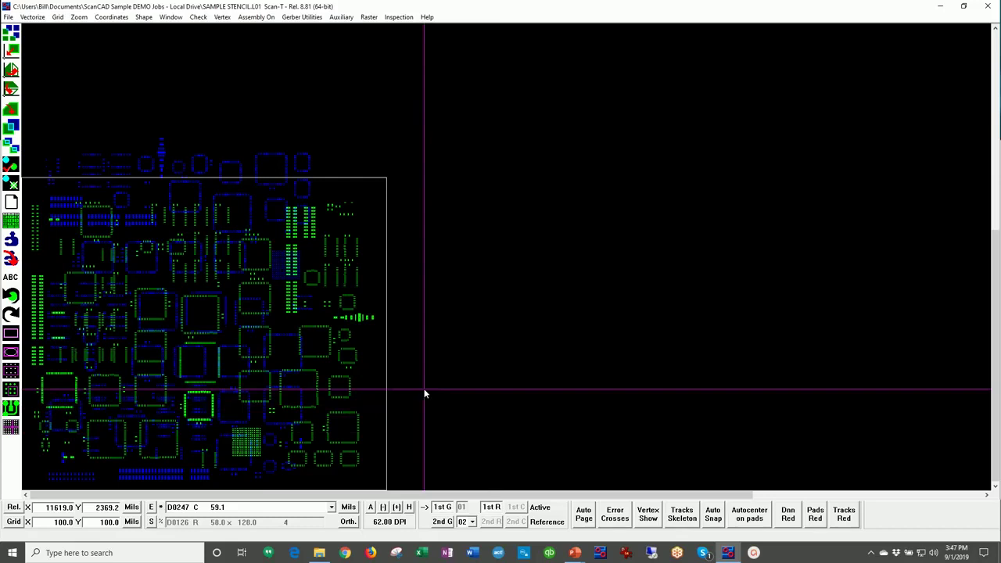
# Toggle the first Gerber layer and the first raster layer off and on to compare the design data with the scanned stencil
pyautogui.click(442, 508)
pyautogui.click(442, 507)
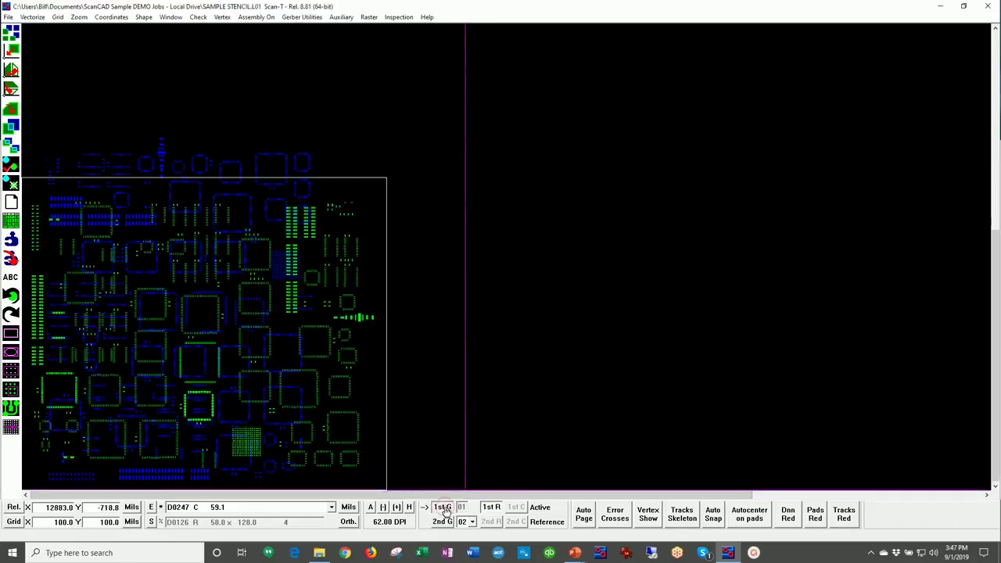
pyautogui.click(443, 507)
pyautogui.click(442, 508)
pyautogui.click(443, 507)
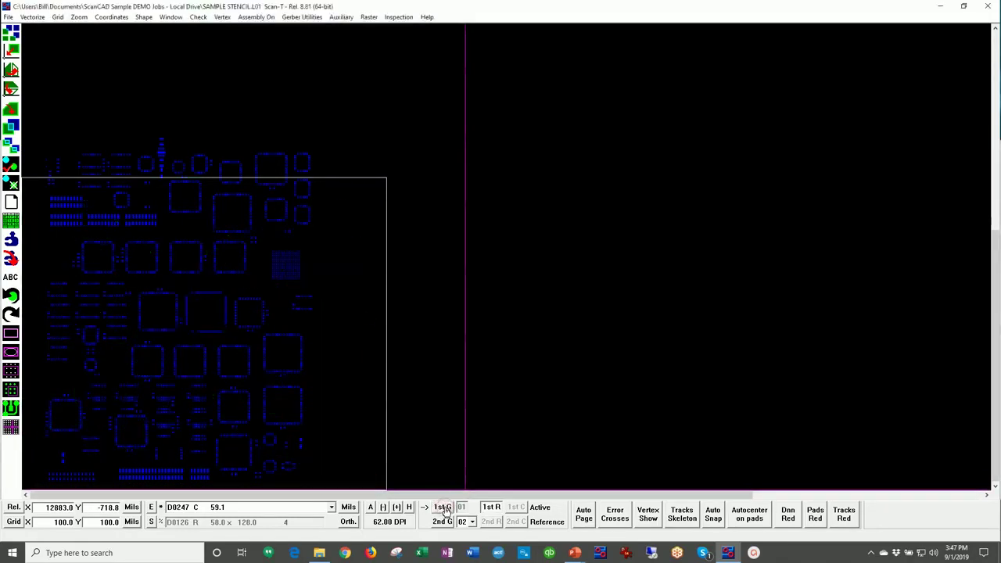
pyautogui.click(494, 510)
pyautogui.click(493, 510)
pyautogui.click(493, 510)
pyautogui.click(492, 509)
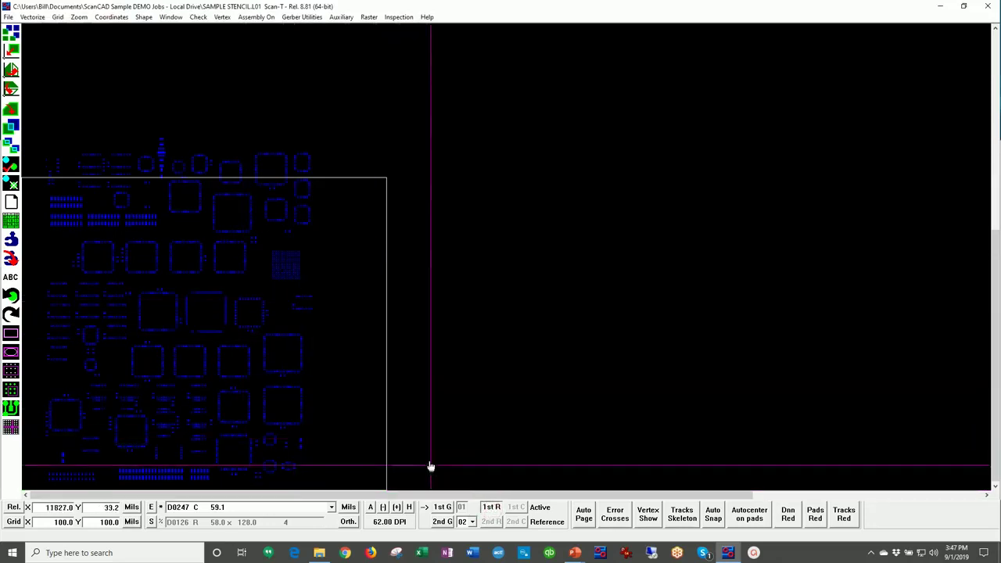
pyautogui.click(443, 507)
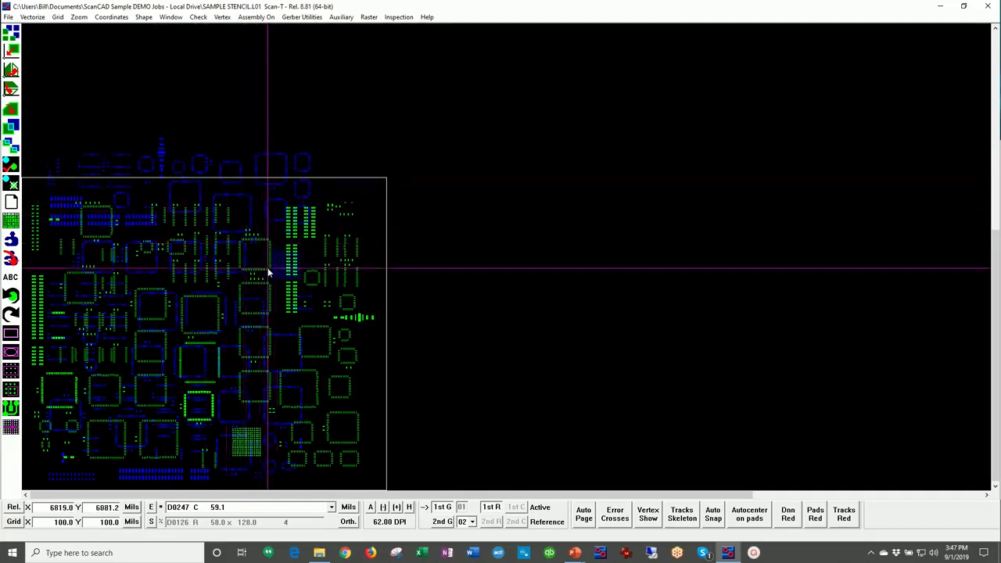
# Align the Gerber data with the scanned stencil image and run the automatic inspection to mark the defects with error crosses
pyautogui.click(19, 35)
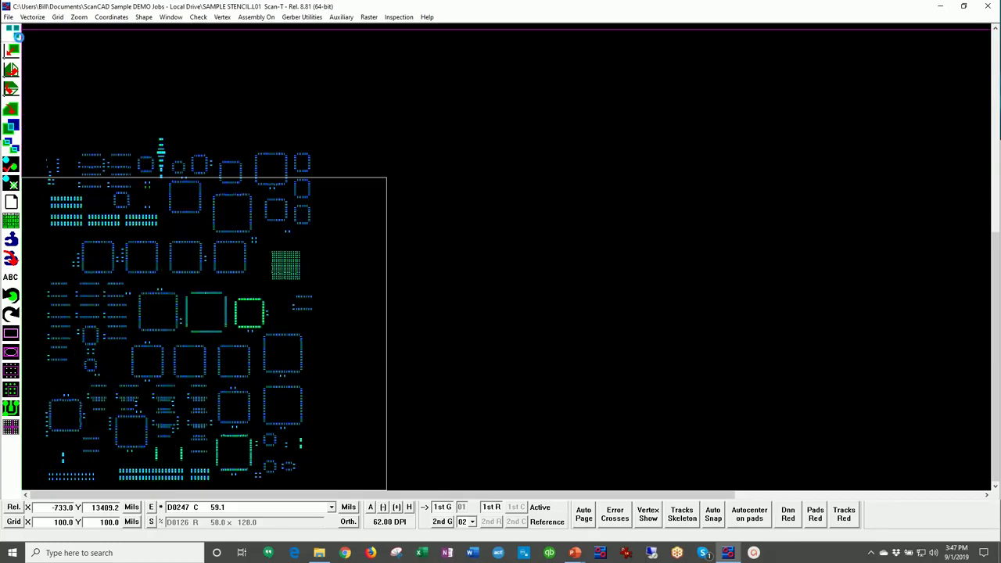
pyautogui.click(13, 163)
pyautogui.click(302, 201)
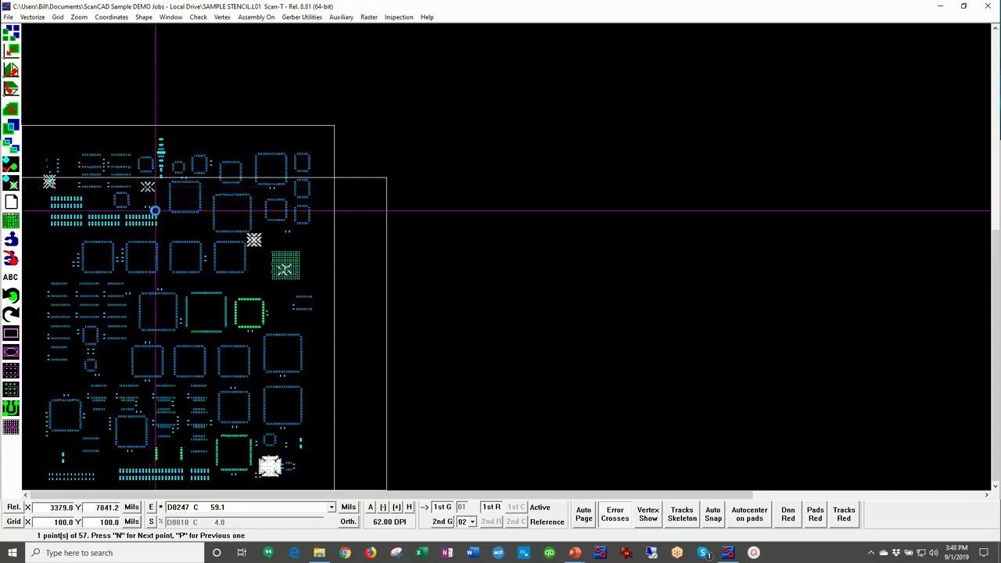
# Hide the first Gerber layer and step forward through the error points, returning to the first one
pyautogui.click(443, 508)
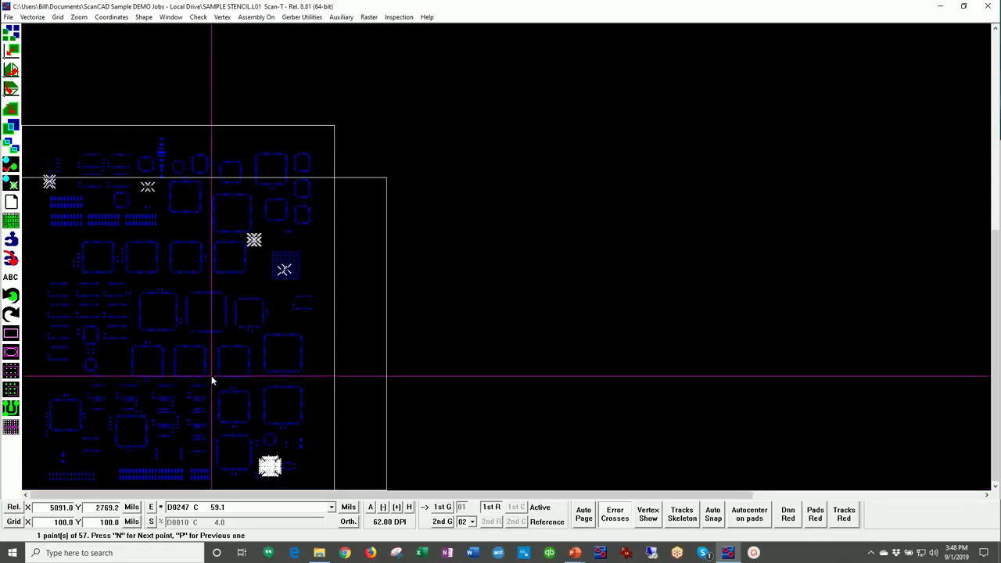
pyautogui.press('n')
pyautogui.press('n')
pyautogui.press('n')
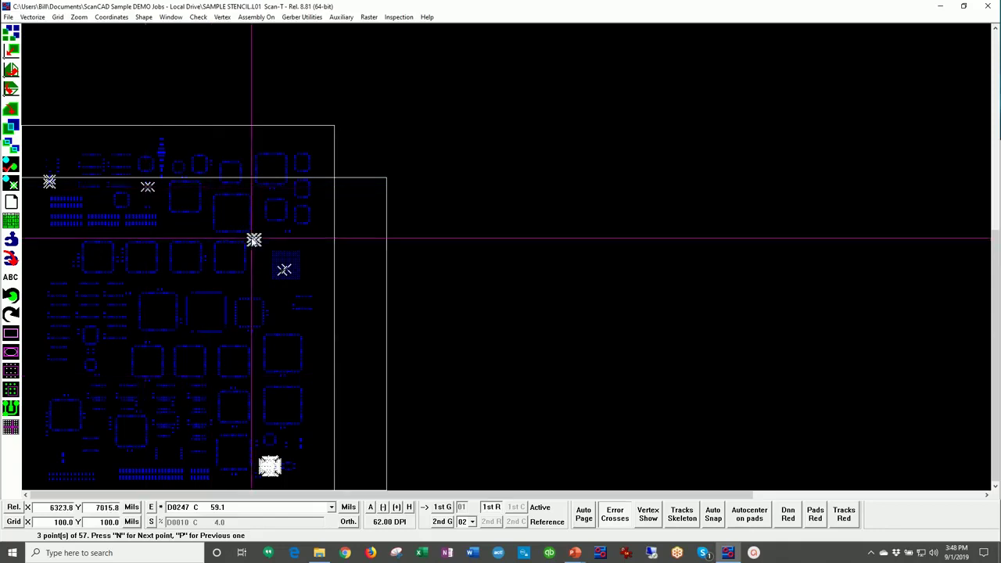
pyautogui.press('n')
pyautogui.press('n')
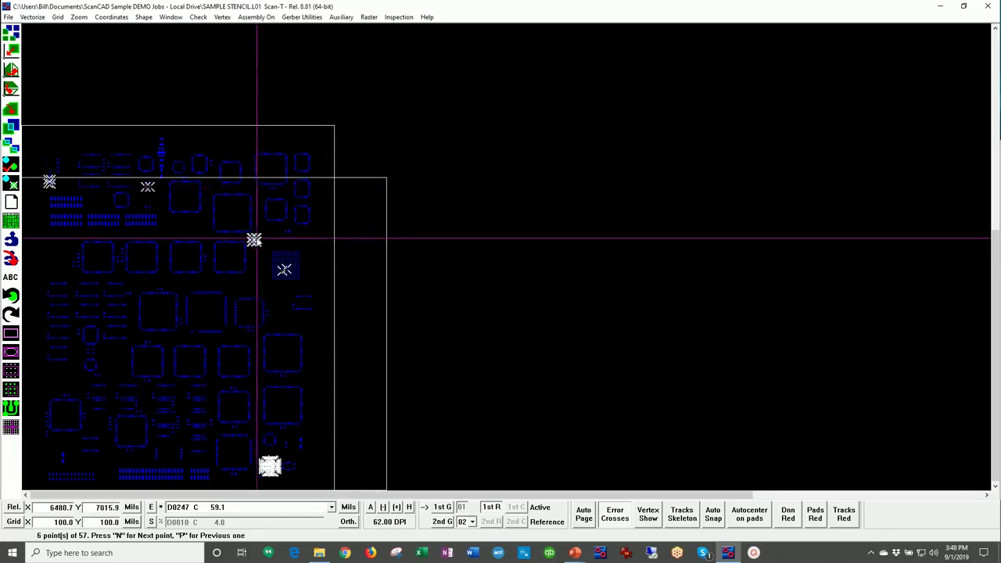
pyautogui.press('p')
pyautogui.press('p')
pyautogui.press('p')
pyautogui.press('p')
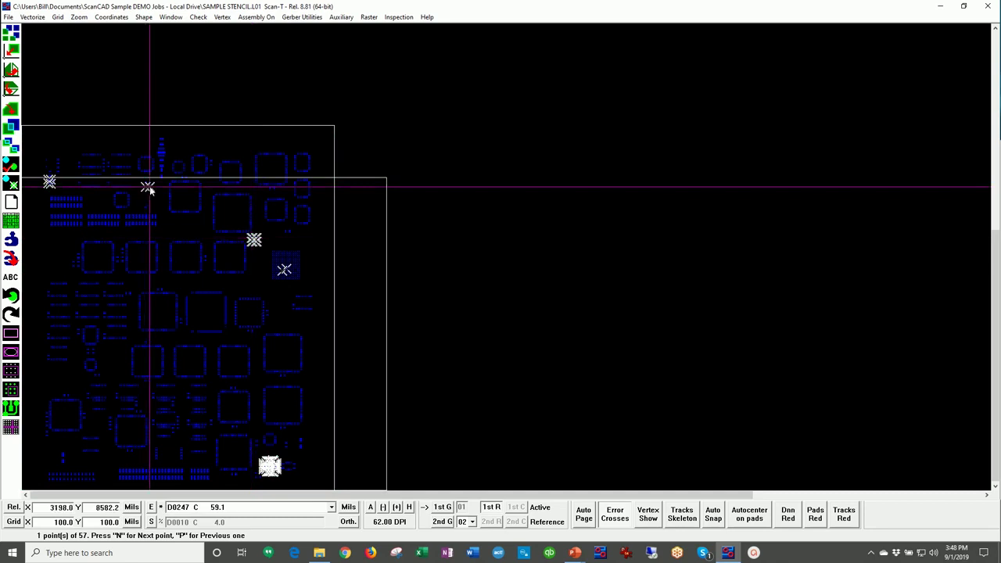
# Zoom in on the first error point and toggle the first Gerber layer to compare the scanned apertures with the design pads
pyautogui.scroll(5, 149, 186)
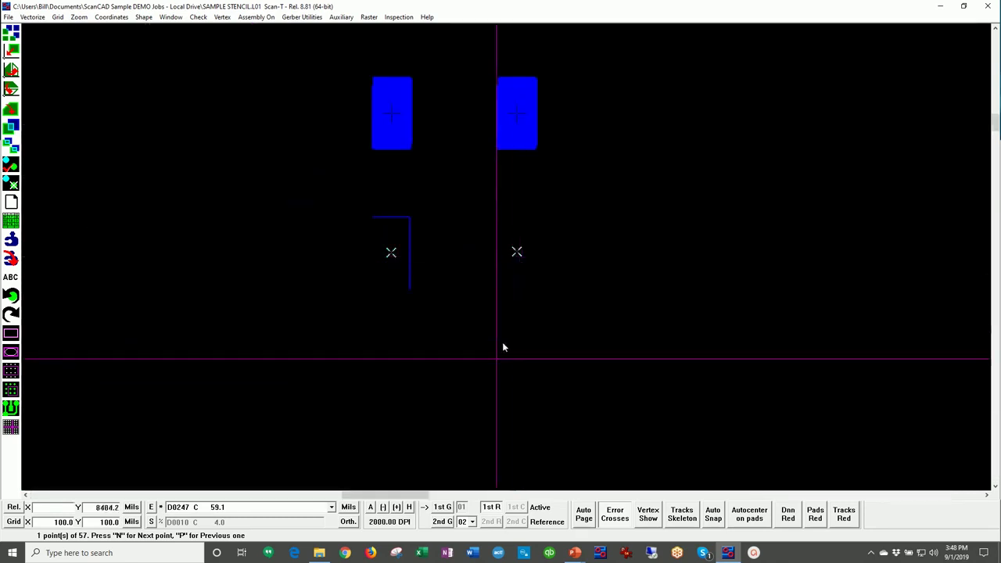
pyautogui.click(443, 508)
pyautogui.click(443, 508)
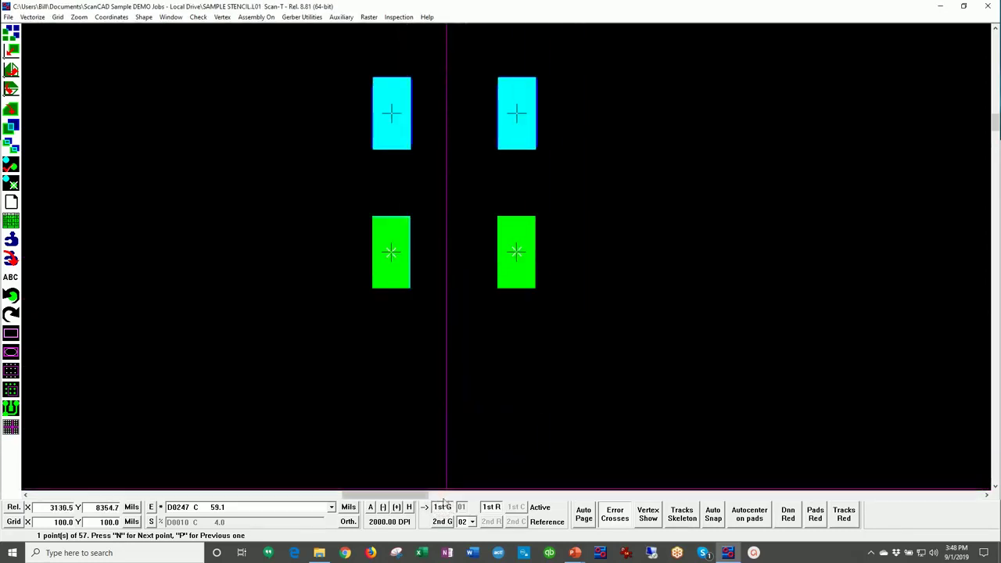
pyautogui.click(443, 507)
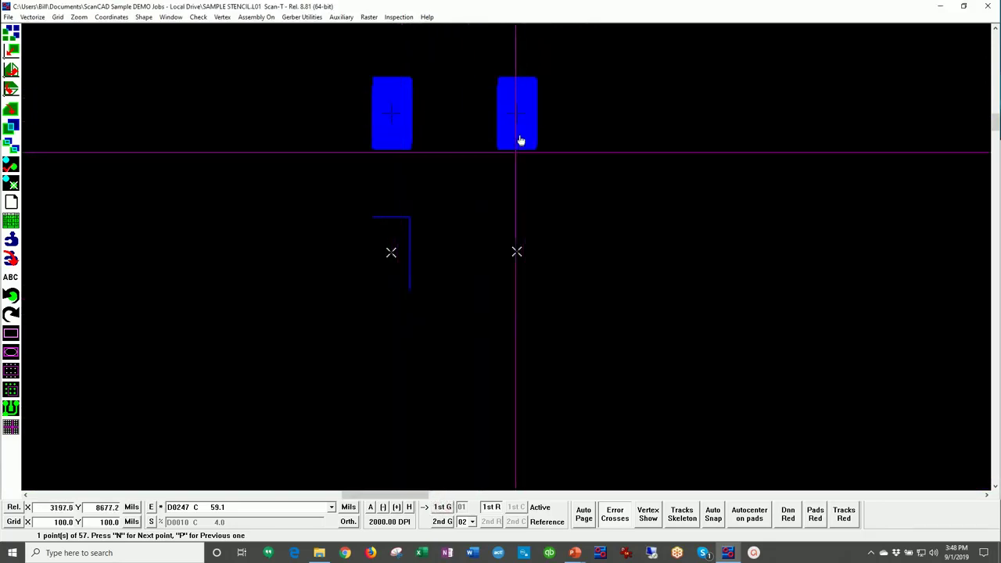
pyautogui.click(443, 508)
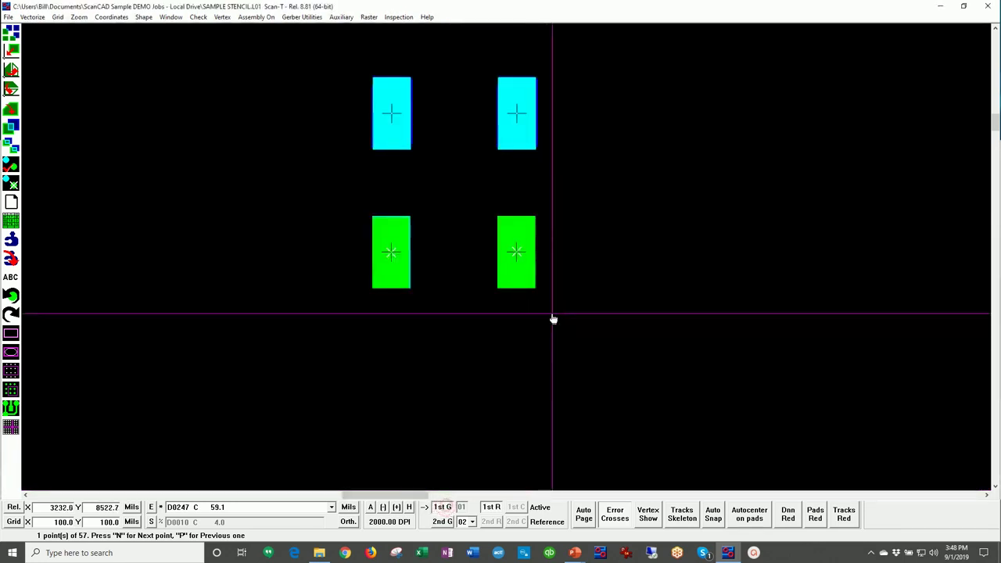
pyautogui.click(440, 509)
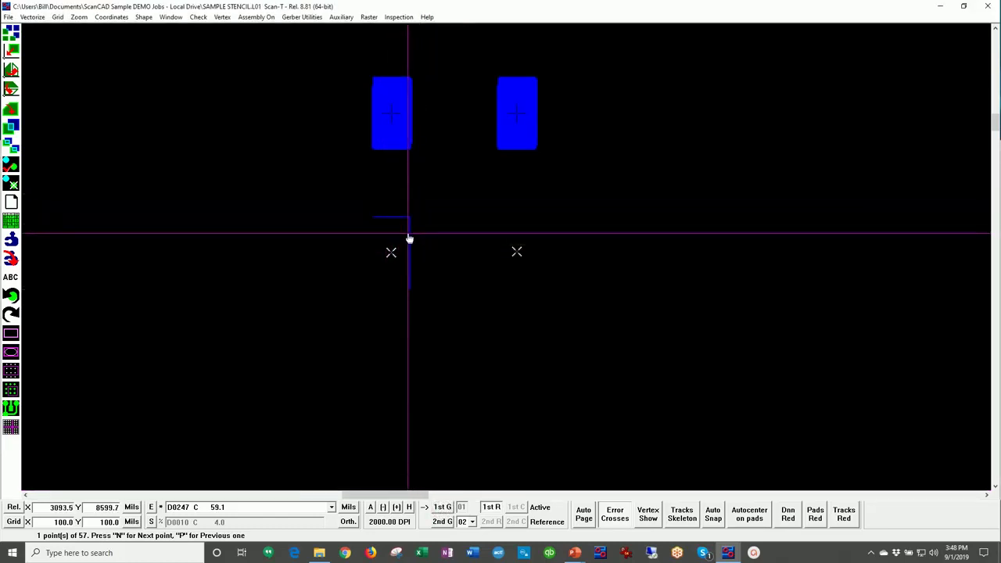
pyautogui.scroll(1, 377, 223)
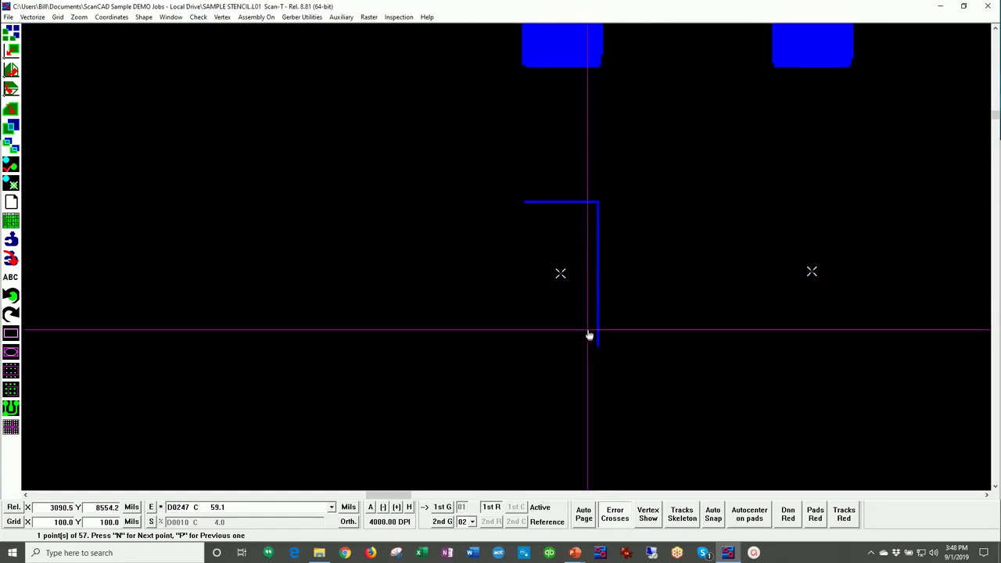
pyautogui.scroll(-1, 590, 349)
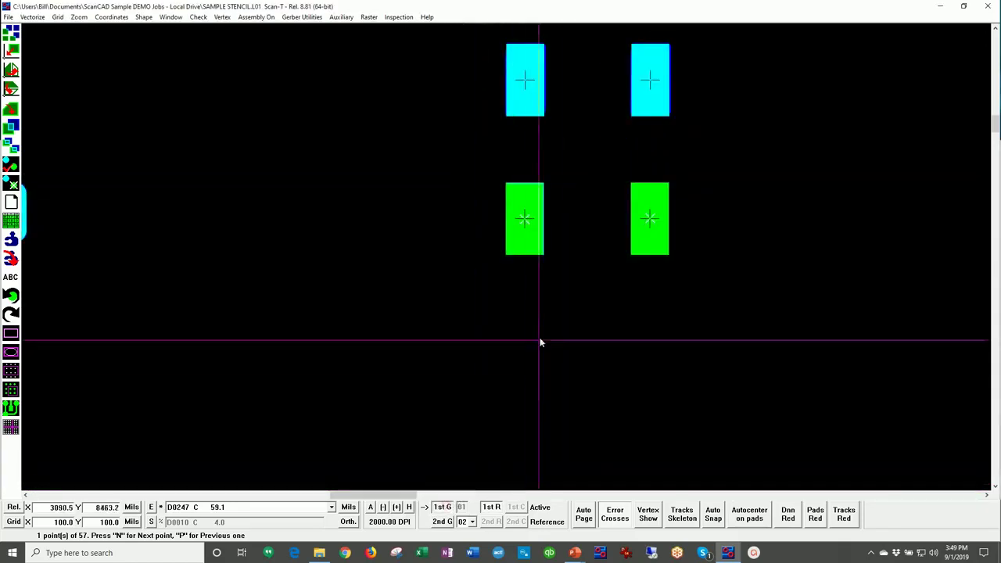
# Advance to the third error point and examine the marked four-pad group against the Gerber data
pyautogui.press('n')
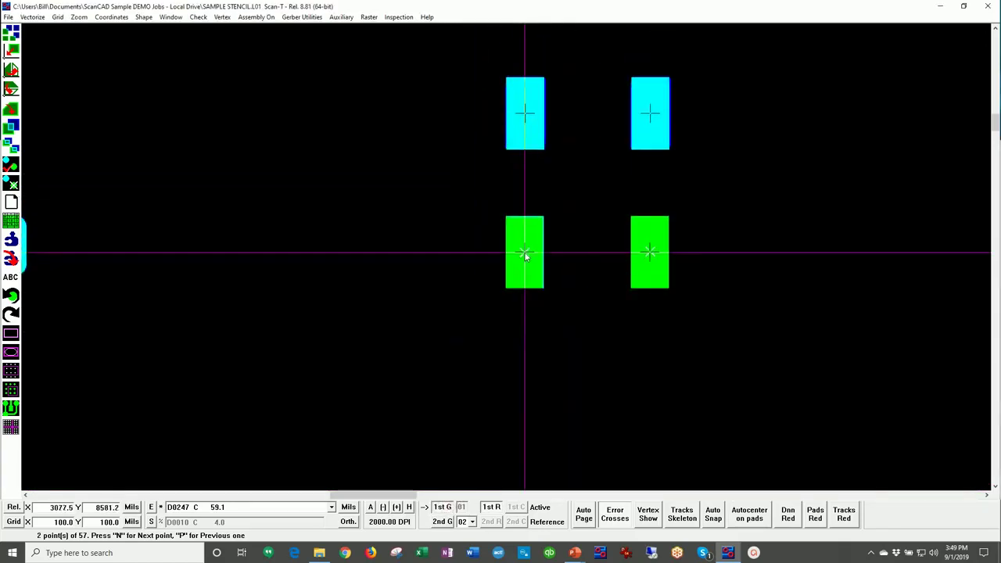
pyautogui.press('n')
pyautogui.scroll(-1, 509, 257)
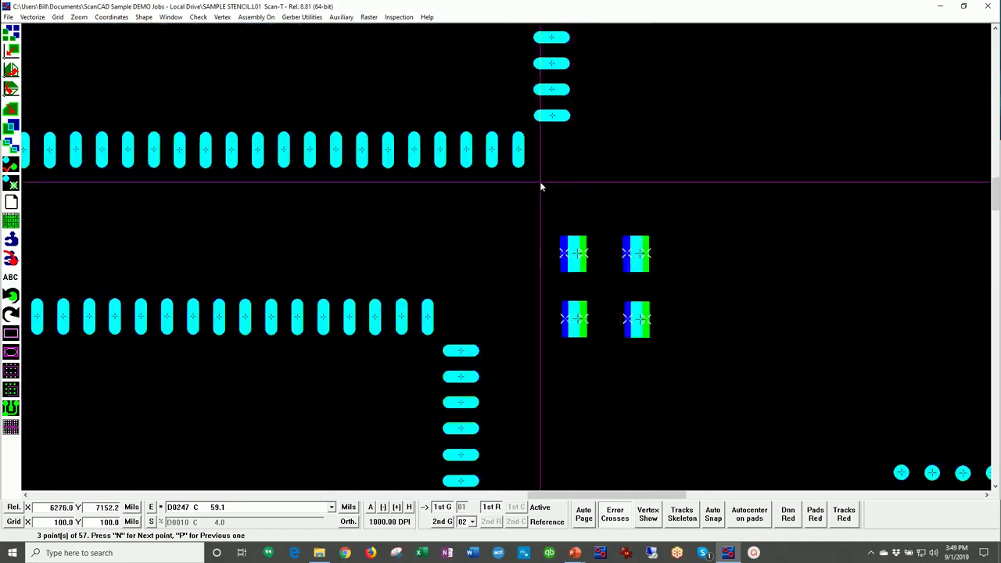
pyautogui.click(442, 508)
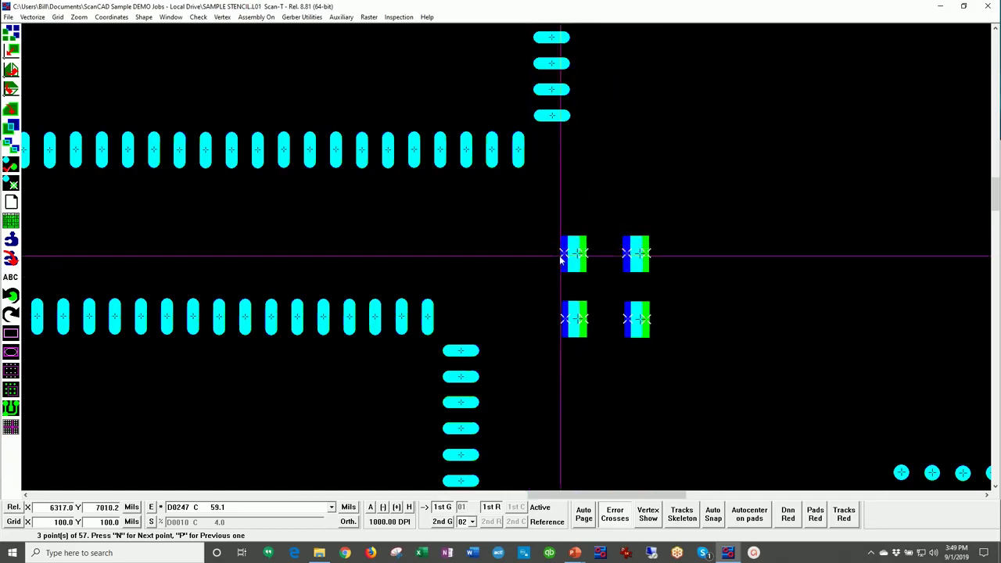
# Step forward through the error points to the eleventh one, in the array of round apertures
pyautogui.press('n')
pyautogui.press('n')
pyautogui.press('n')
pyautogui.press('n')
pyautogui.press('n')
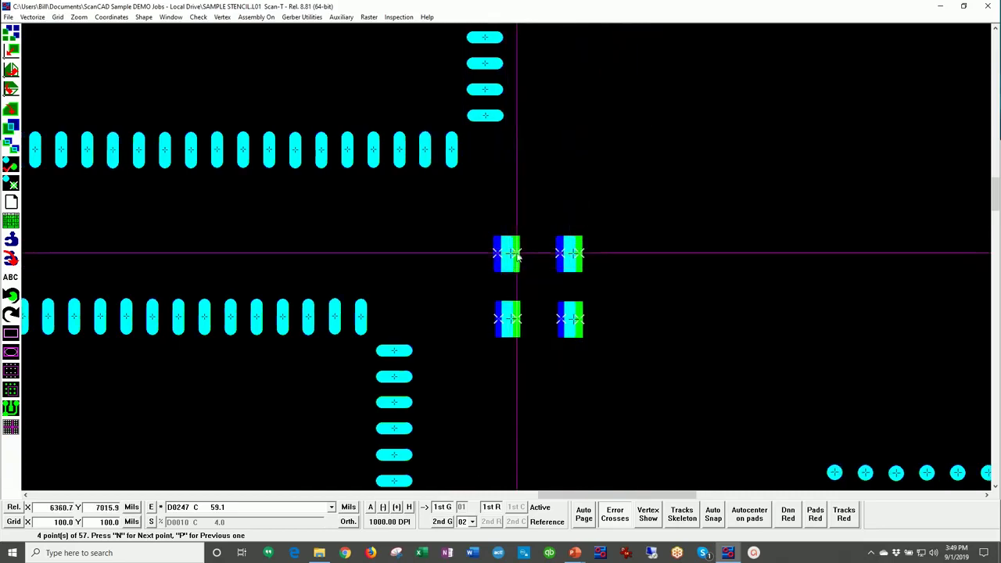
pyautogui.press('n')
pyautogui.press('n')
pyautogui.press('n')
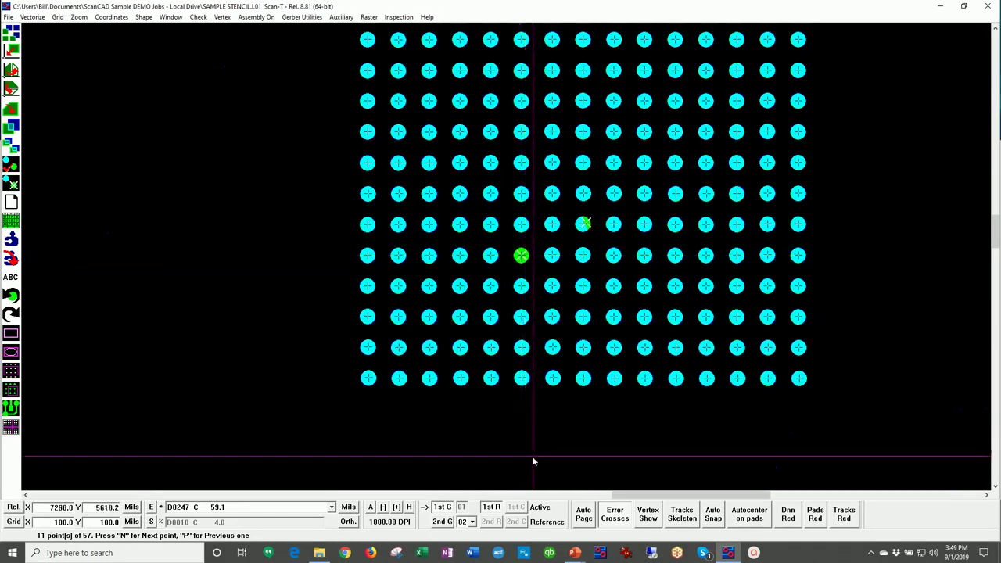
# Zoom in on the marked round apertures and toggle the first Gerber layer to compare their scanned shapes with the design
pyautogui.click(442, 509)
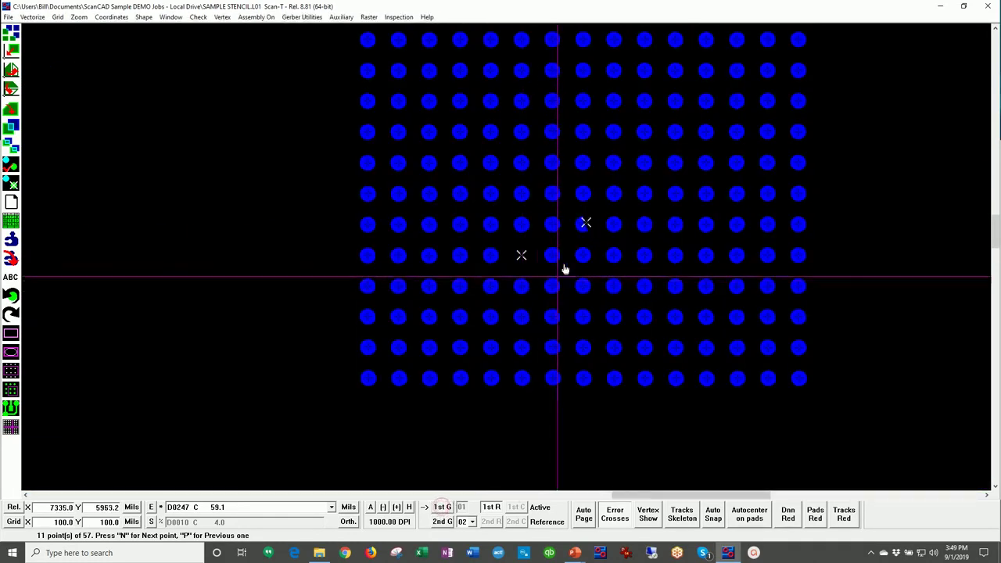
pyautogui.scroll(2, 568, 245)
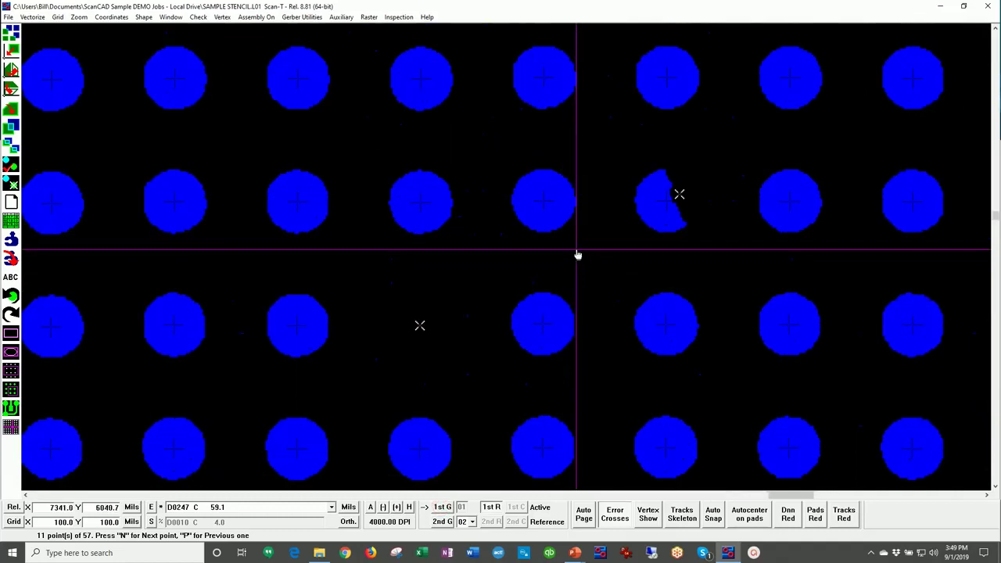
pyautogui.scroll(1, 586, 255)
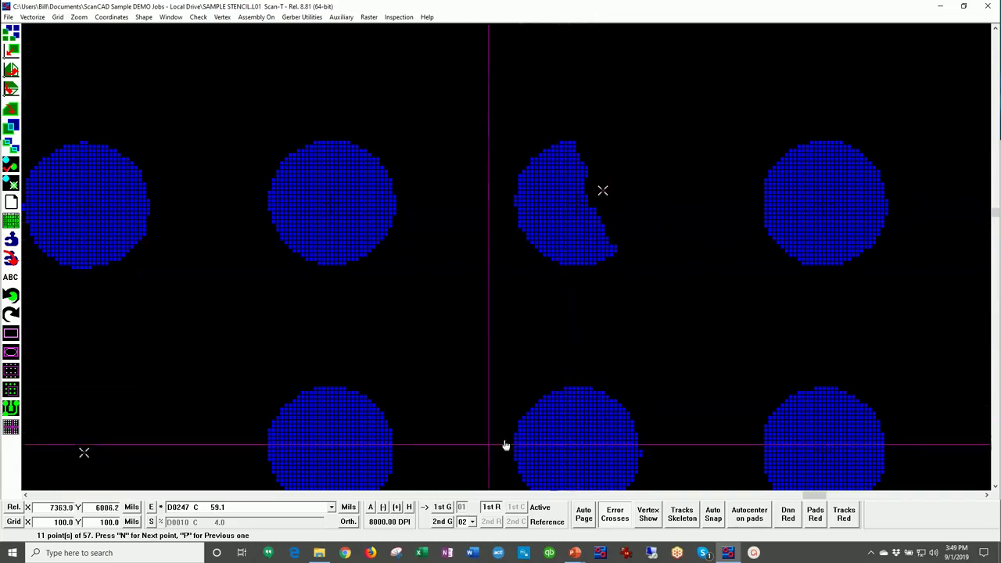
pyautogui.click(441, 509)
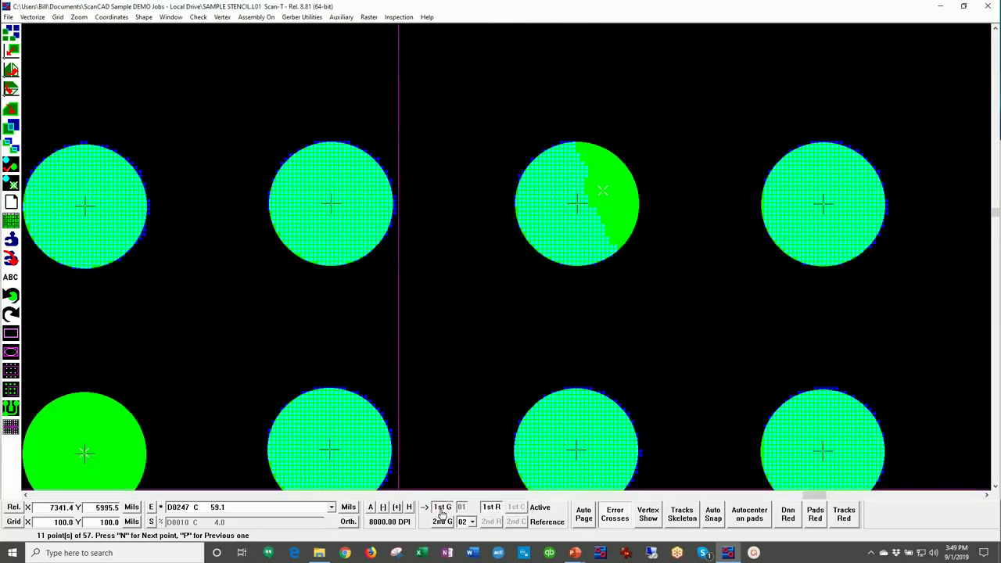
pyautogui.click(441, 509)
pyautogui.click(441, 508)
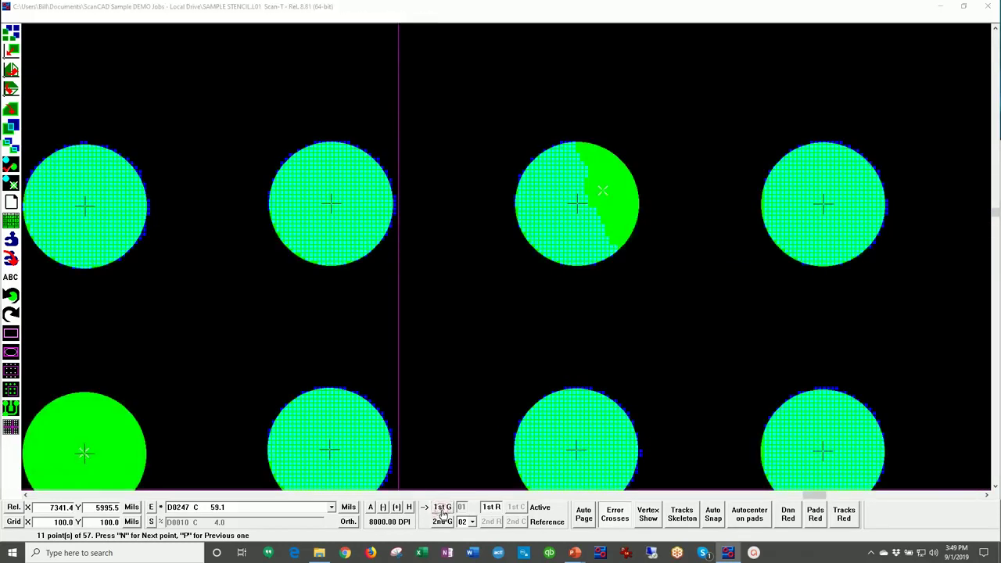
pyautogui.click(441, 509)
# Frame the partly blocked aperture with a rectangle about 47.2 × 51.0 mils and the missing aperture with one about 46.0 × 49.7 mils
pyautogui.scroll(-1, 588, 254)
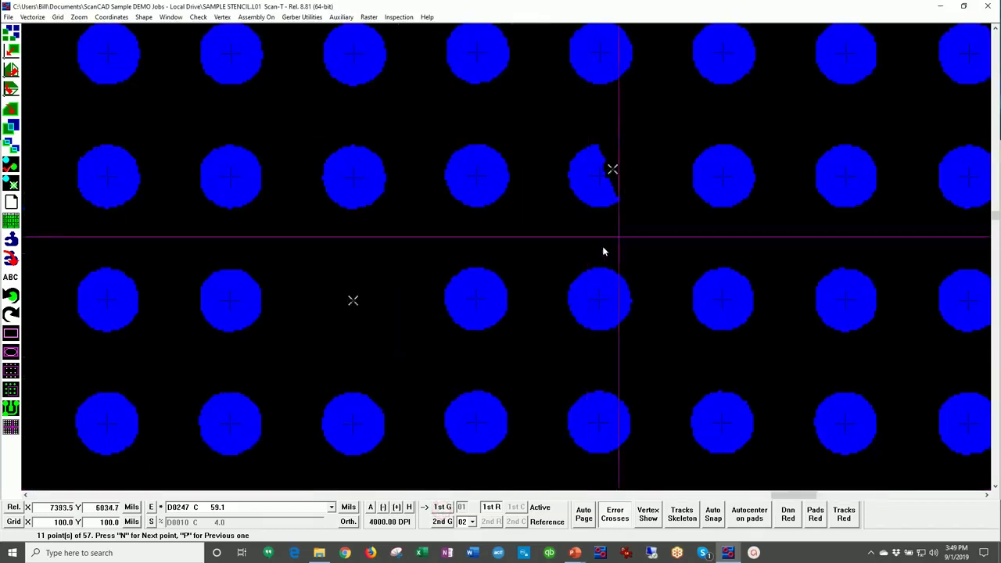
pyautogui.click(551, 119)
pyautogui.click(650, 225)
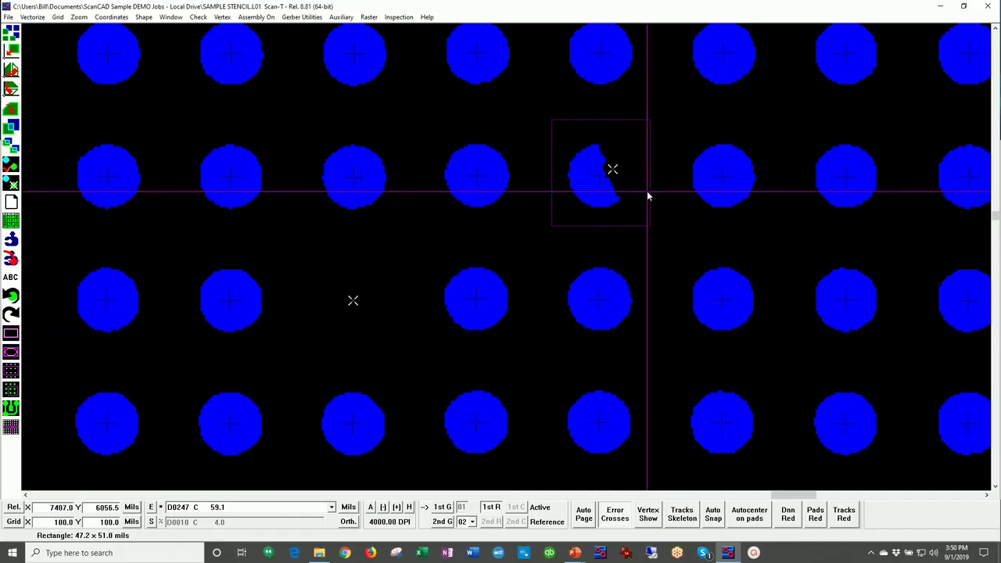
pyautogui.click(314, 247)
pyautogui.click(411, 350)
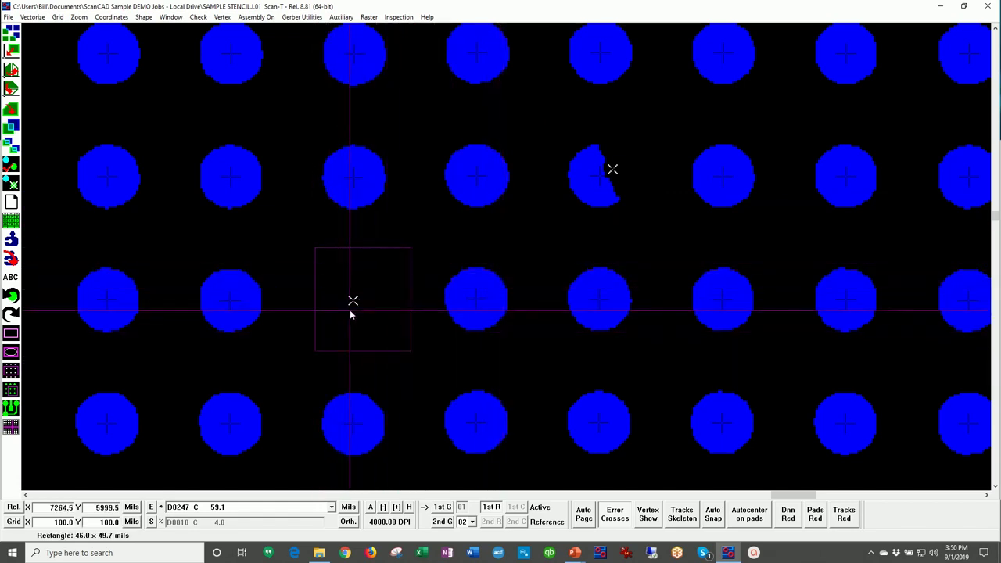
# Return to the full stencil view and show the first Gerber layer over the scan again
pyautogui.scroll(-3, 579, 255)
pyautogui.scroll(-1, 579, 259)
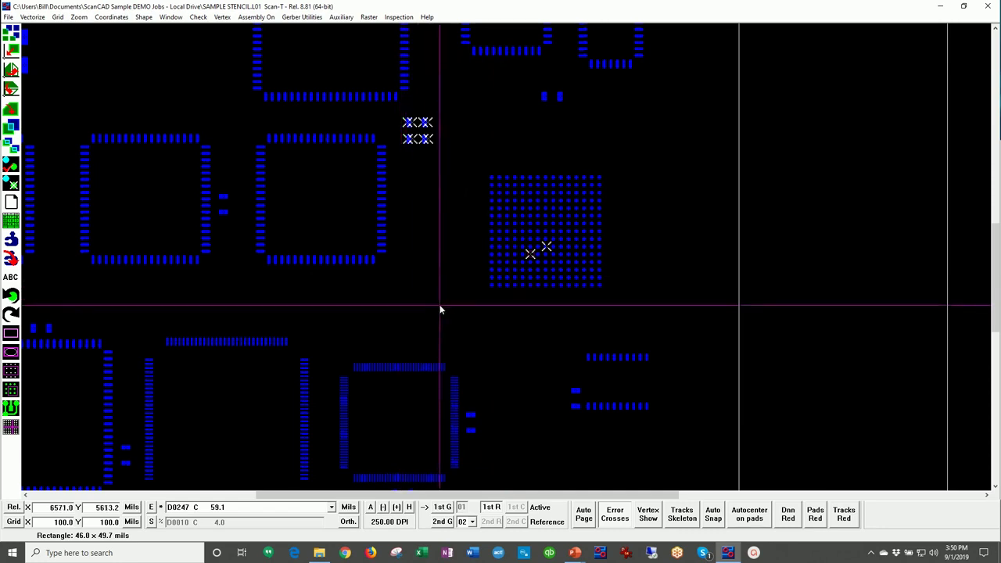
pyautogui.scroll(-2, 441, 310)
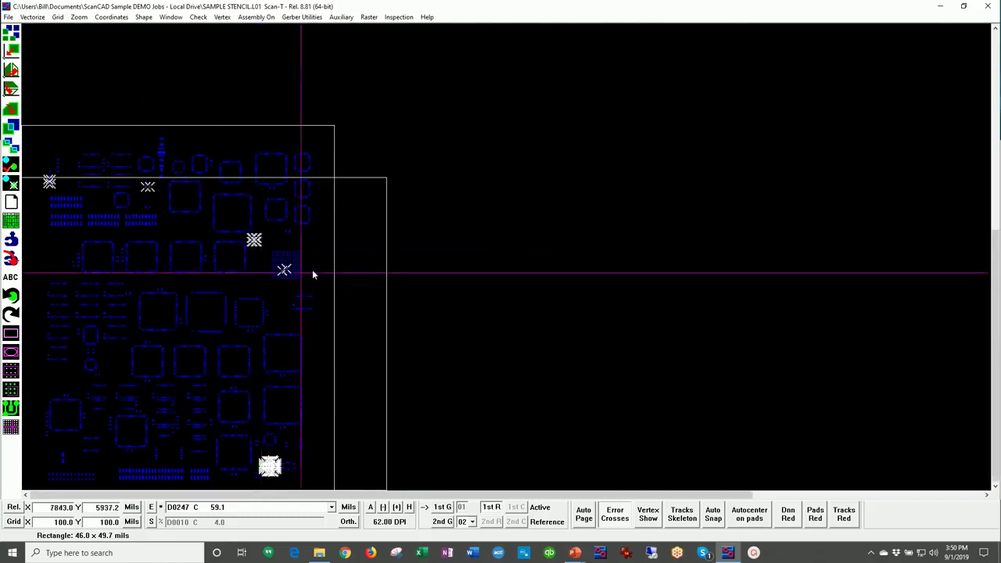
pyautogui.click(445, 508)
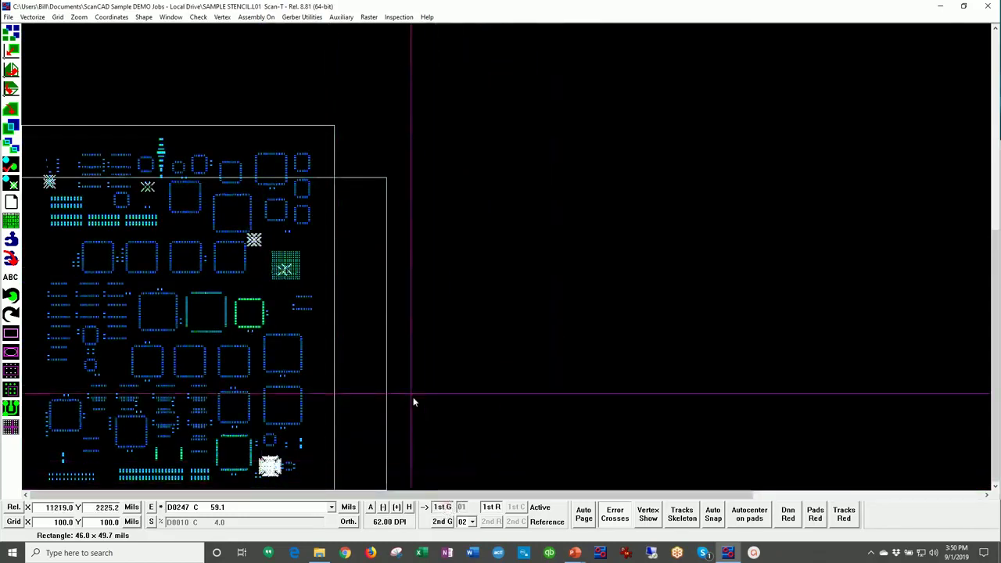
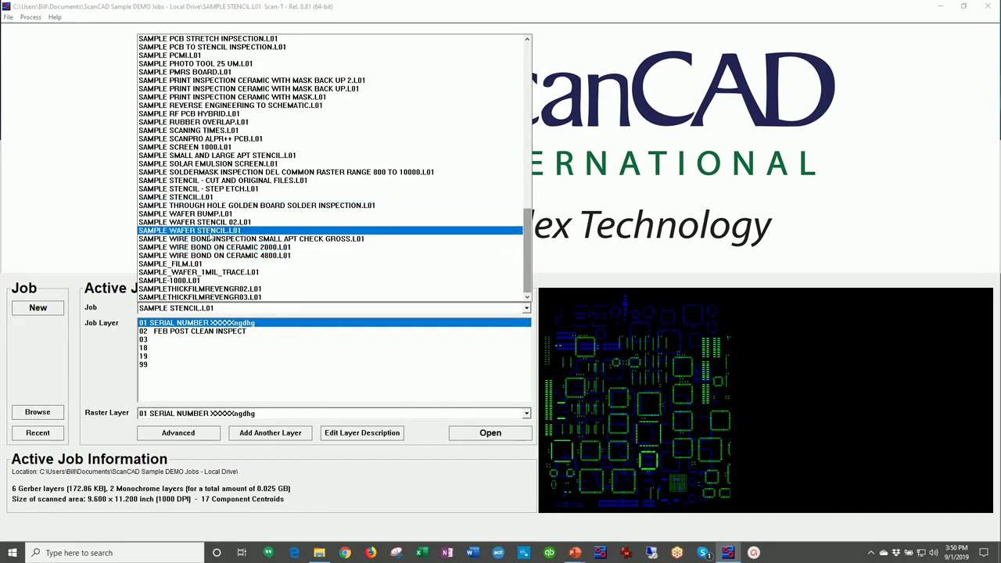
# Open the SAMPLE WAFER STENCIL.L01 job and run a Small Aperture Check at accuracy level 06 Medium
pyautogui.click(207, 230)
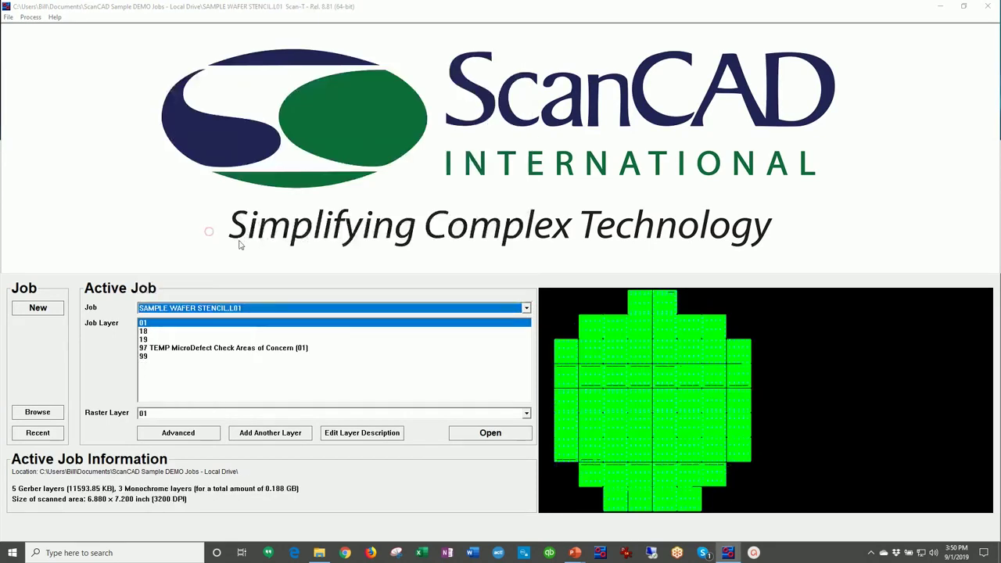
pyautogui.click(491, 434)
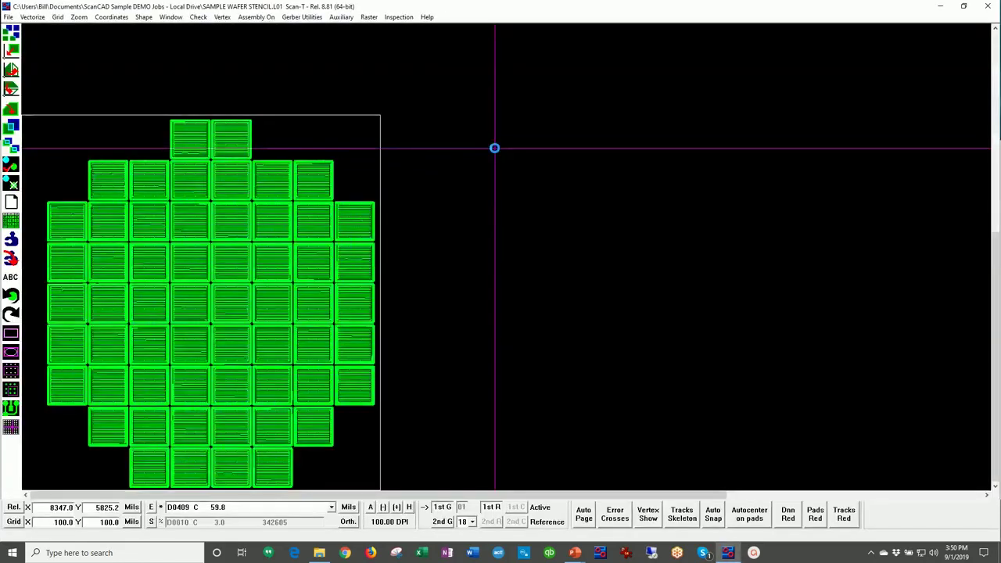
pyautogui.click(398, 17)
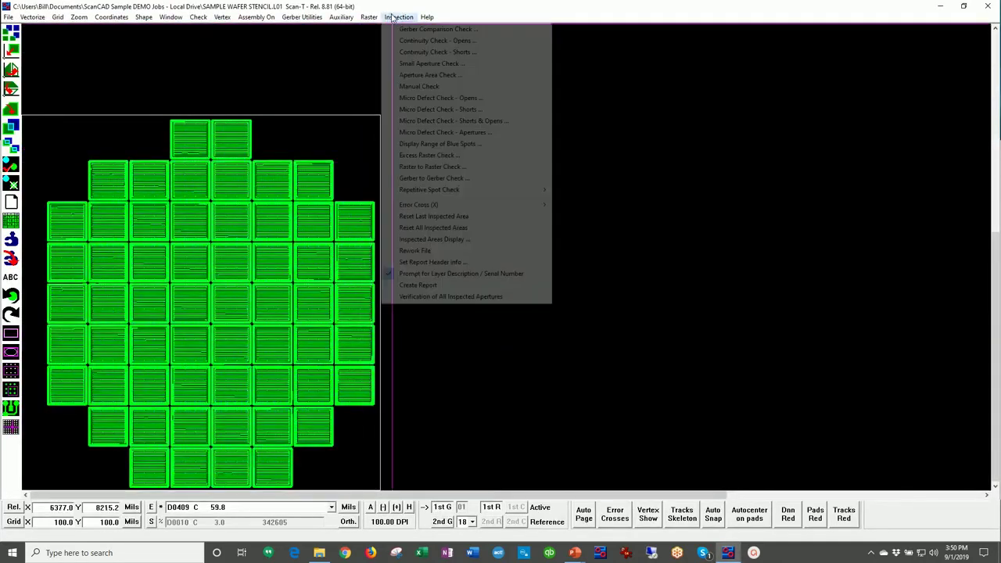
pyautogui.click(427, 65)
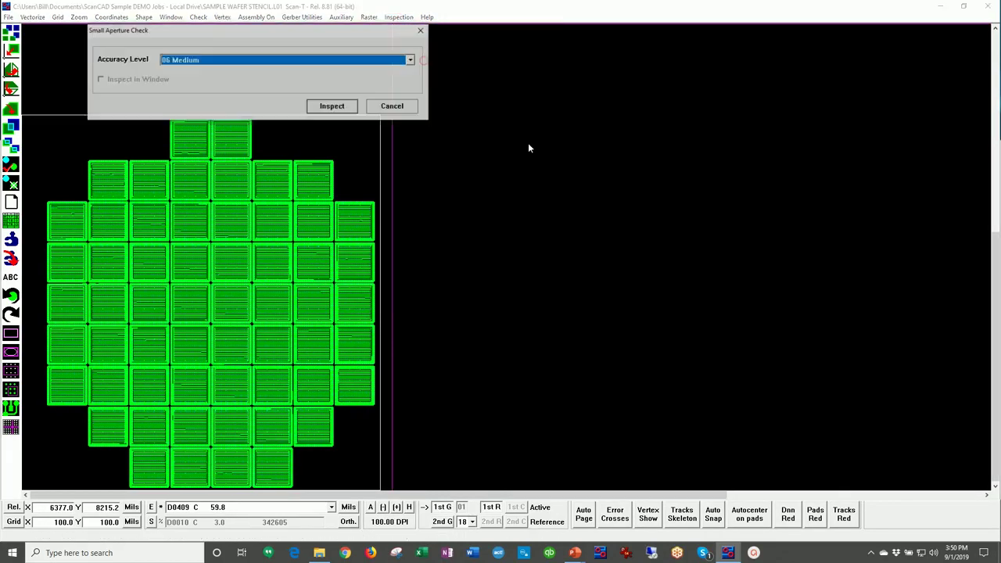
pyautogui.click(321, 107)
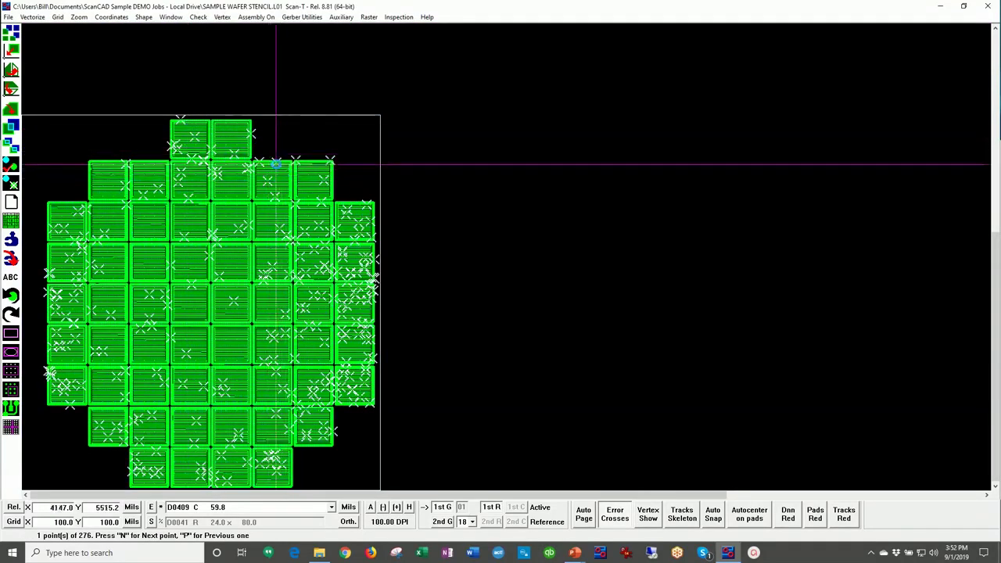
# Hide the first Gerber layer and examine the two neighbouring marked apertures near the wafer stencil's upper edge up close
pyautogui.scroll(5, 260, 160)
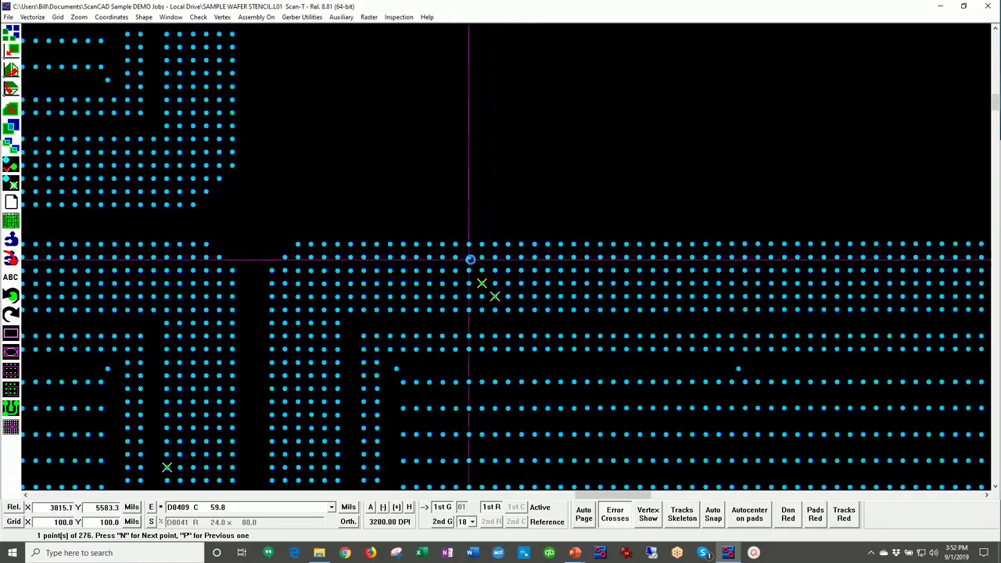
pyautogui.click(442, 507)
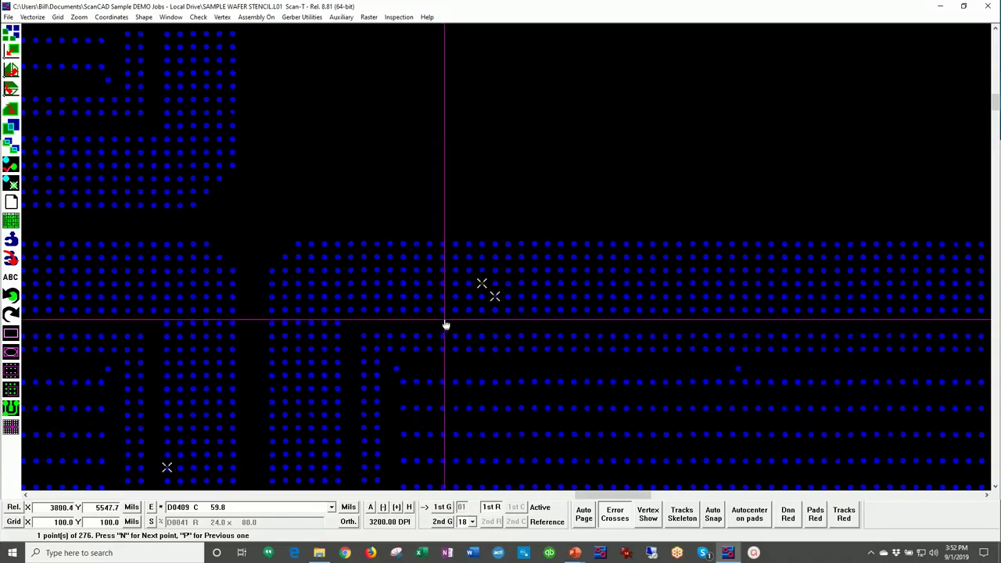
pyautogui.scroll(1, 496, 295)
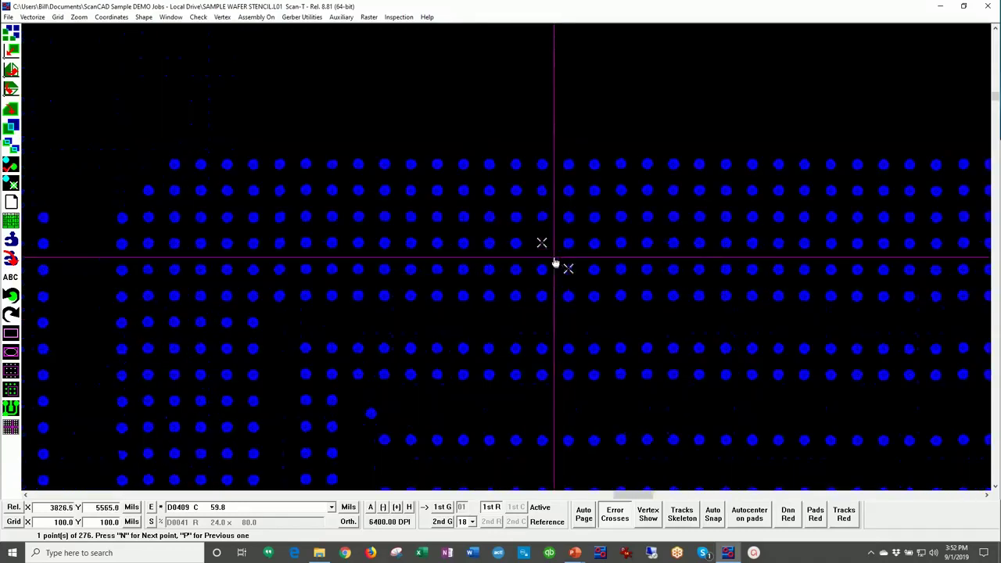
pyautogui.scroll(2, 551, 261)
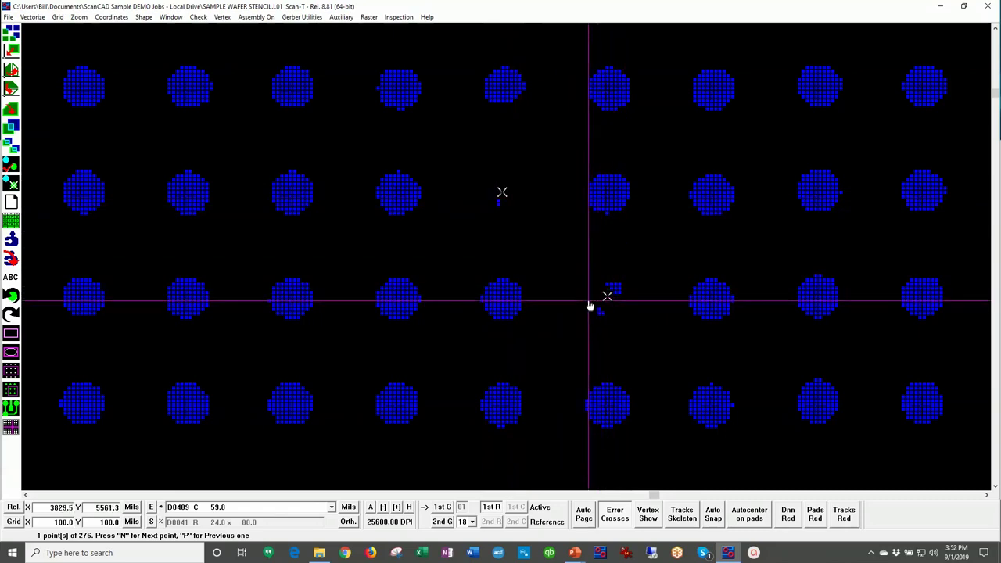
# View the error crosses across the whole wafer, step forward to the seventh error point and go back one
pyautogui.scroll(-2, 590, 305)
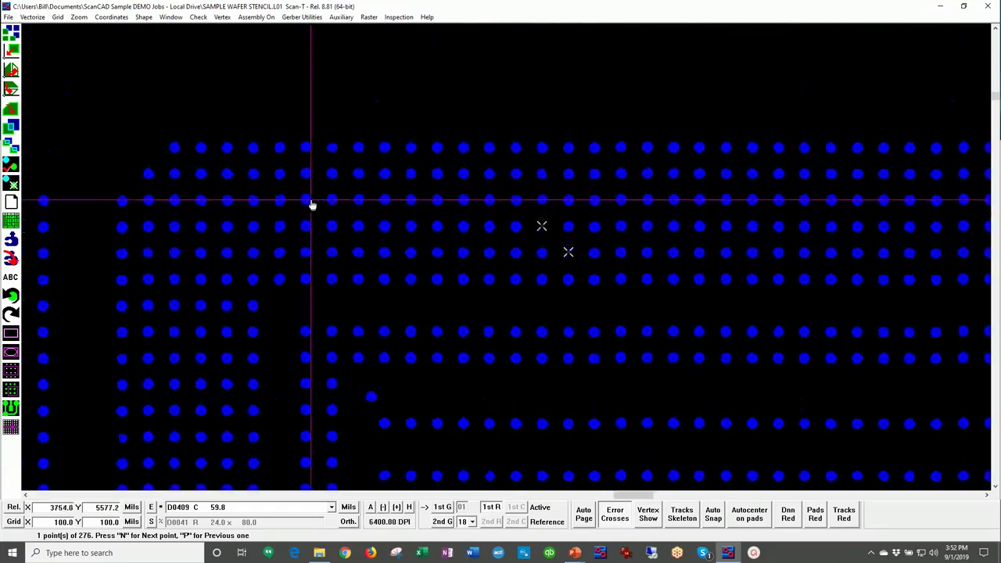
pyautogui.scroll(-1, 461, 230)
pyautogui.scroll(-2, 461, 230)
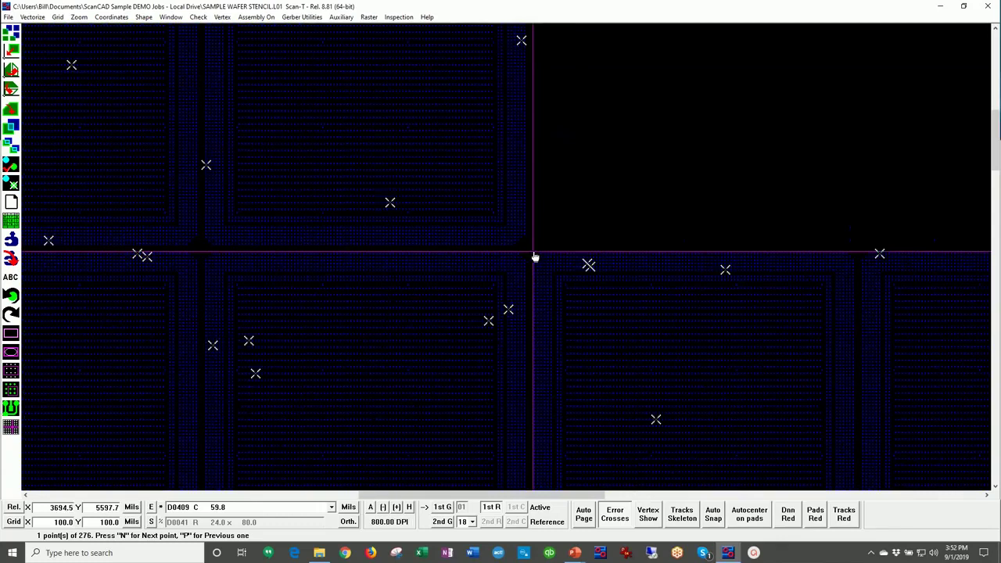
pyautogui.scroll(-1, 535, 257)
pyautogui.scroll(-1, 485, 260)
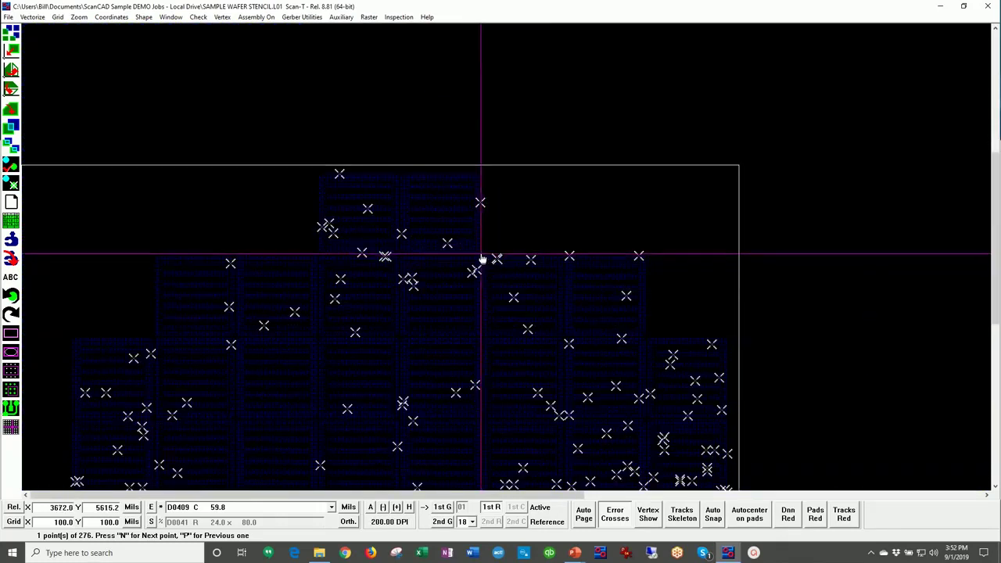
pyautogui.scroll(-1, 485, 261)
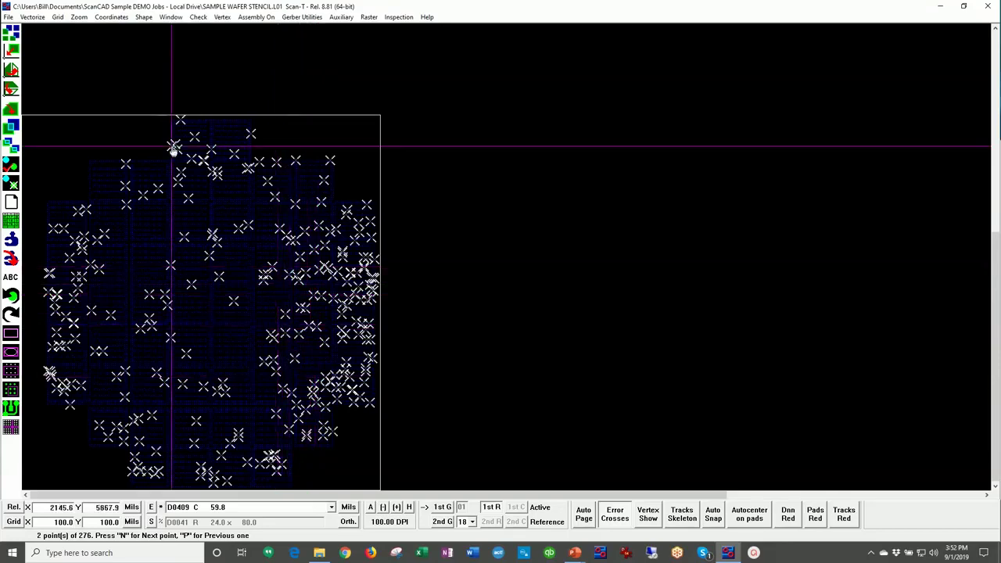
pyautogui.press('n')
pyautogui.press('n')
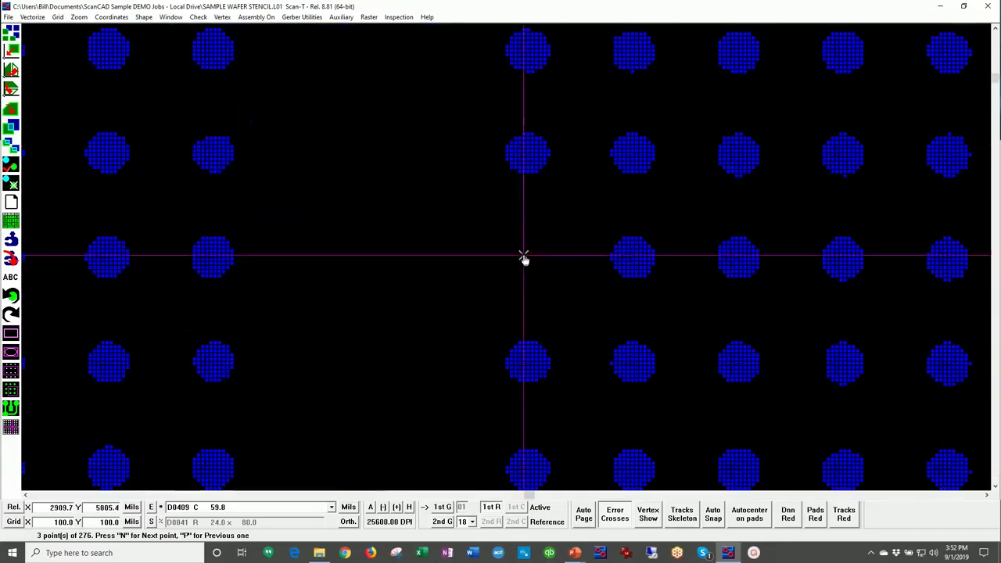
pyautogui.press('n')
pyautogui.press('n')
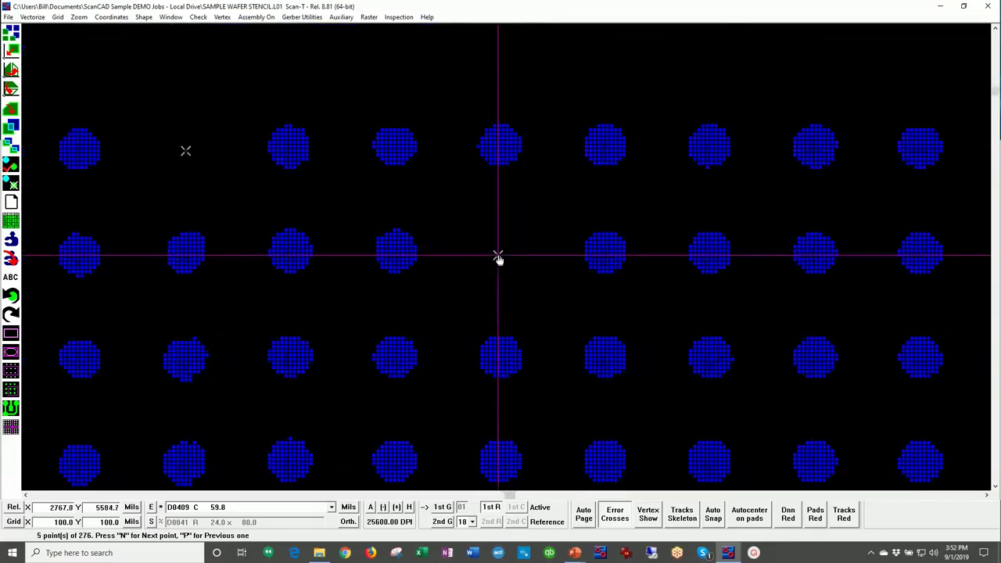
pyautogui.press('n')
pyautogui.press('n')
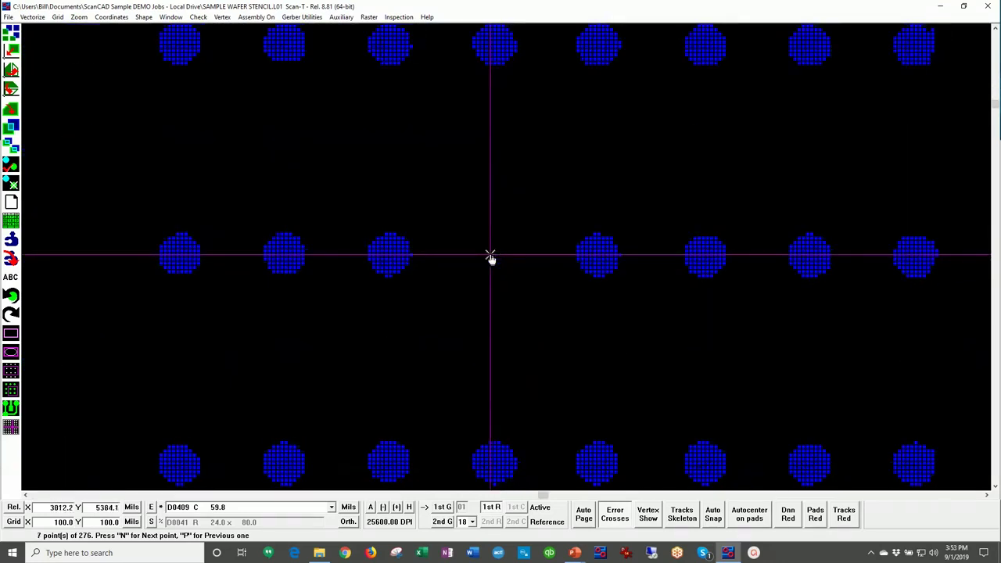
pyautogui.press('p')
# Return to the full wafer view and close the wafer stencil job
pyautogui.scroll(-3, 530, 257)
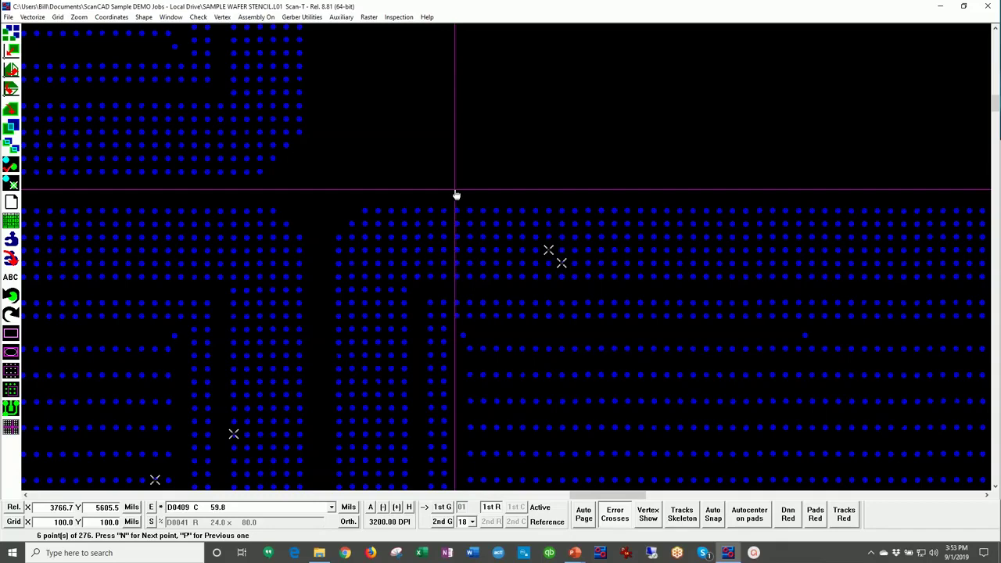
pyautogui.scroll(-1, 456, 194)
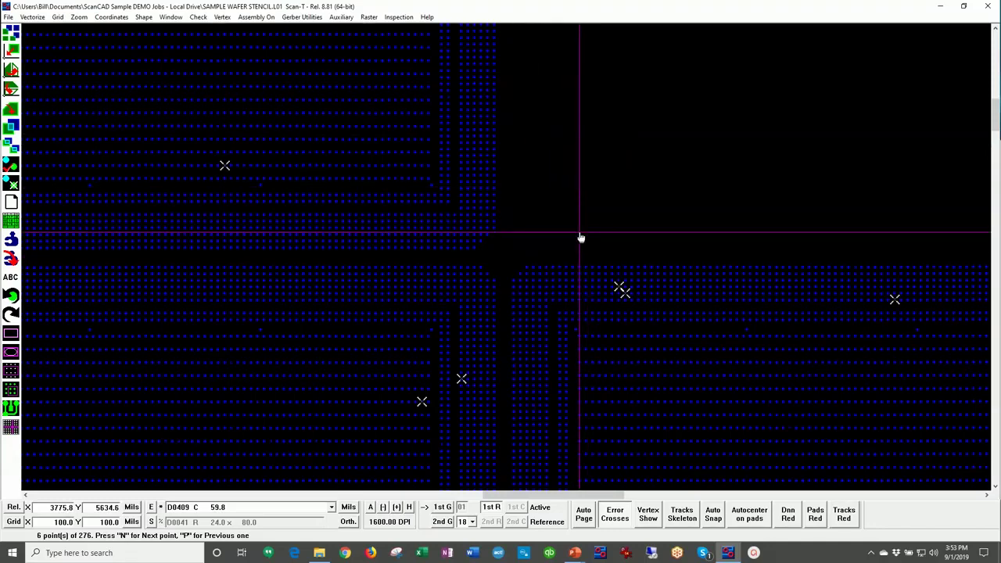
pyautogui.scroll(-3, 581, 237)
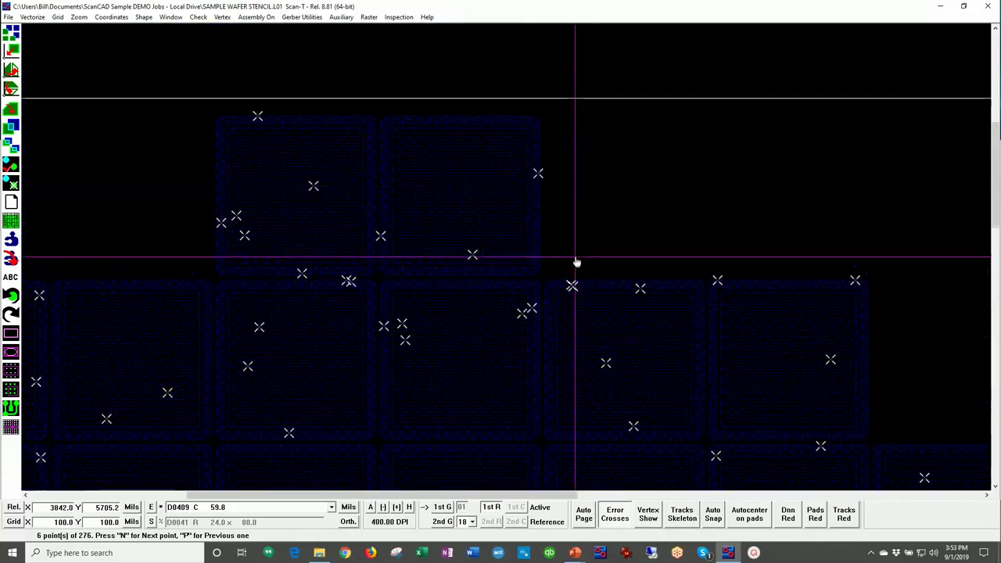
pyautogui.scroll(-1, 262, 161)
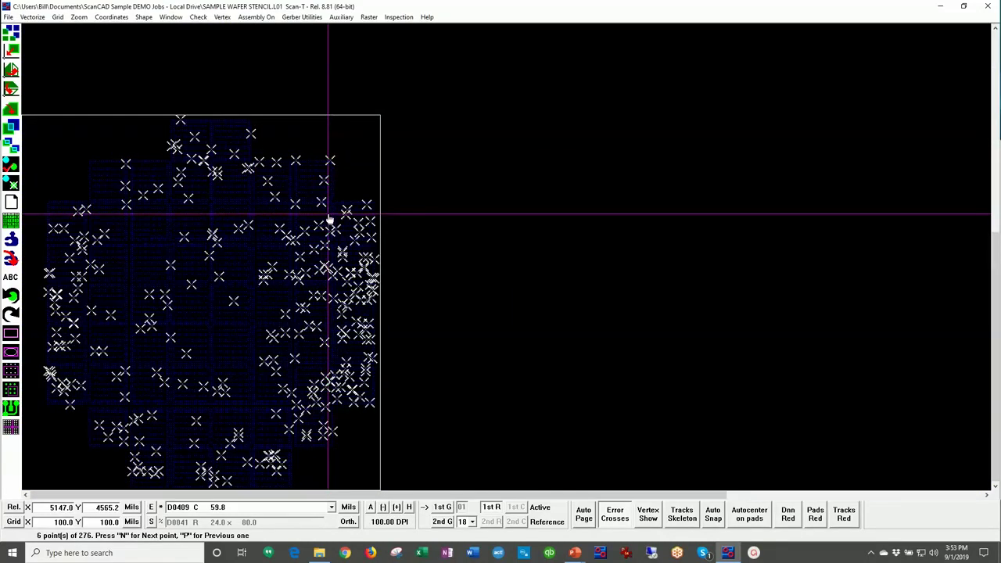
pyautogui.press('Escape')
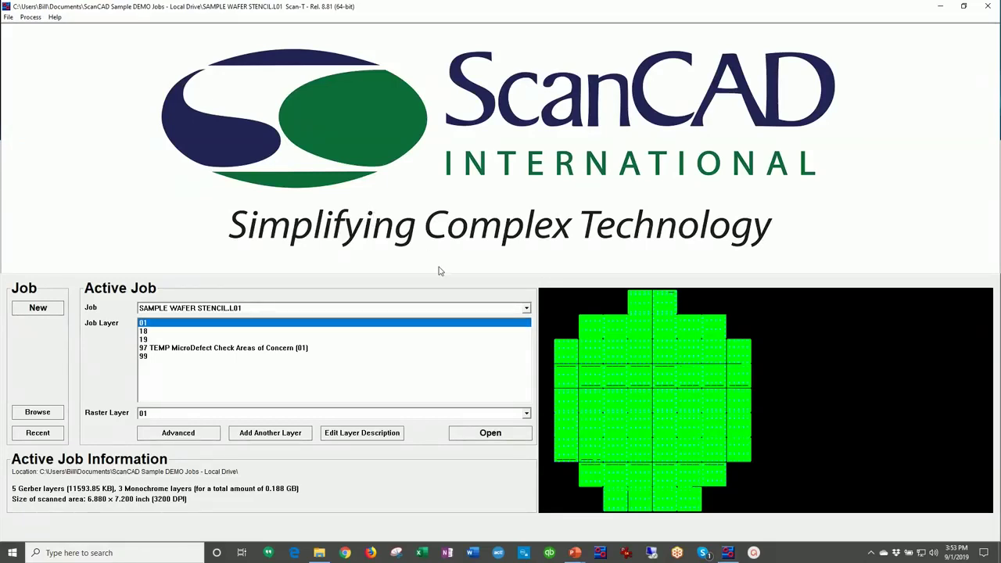
# Open the SAMPLE PASTE PRINT.L01 job with job layer 01 and raster layer 01
pyautogui.click(526, 307)
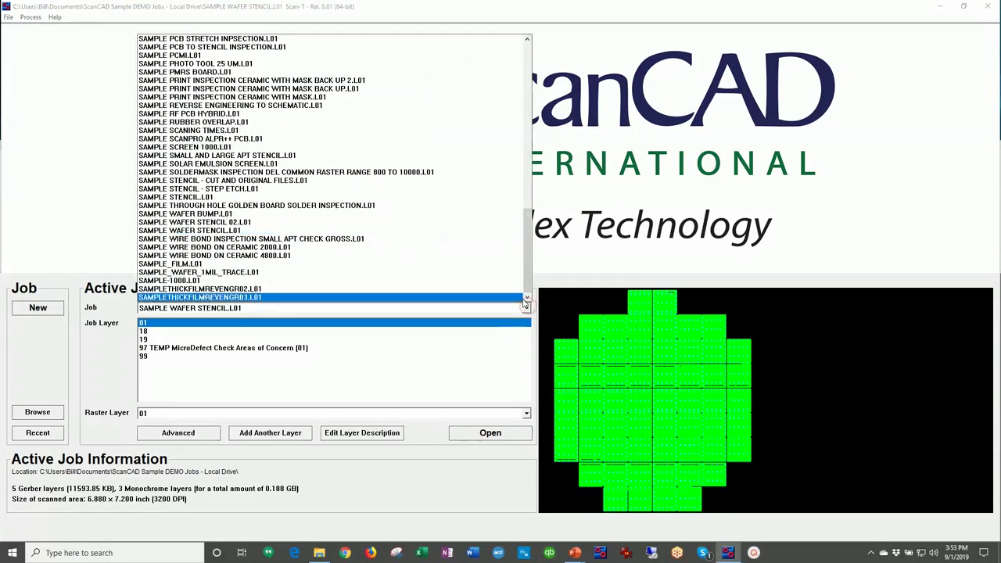
pyautogui.scroll(2, 524, 265)
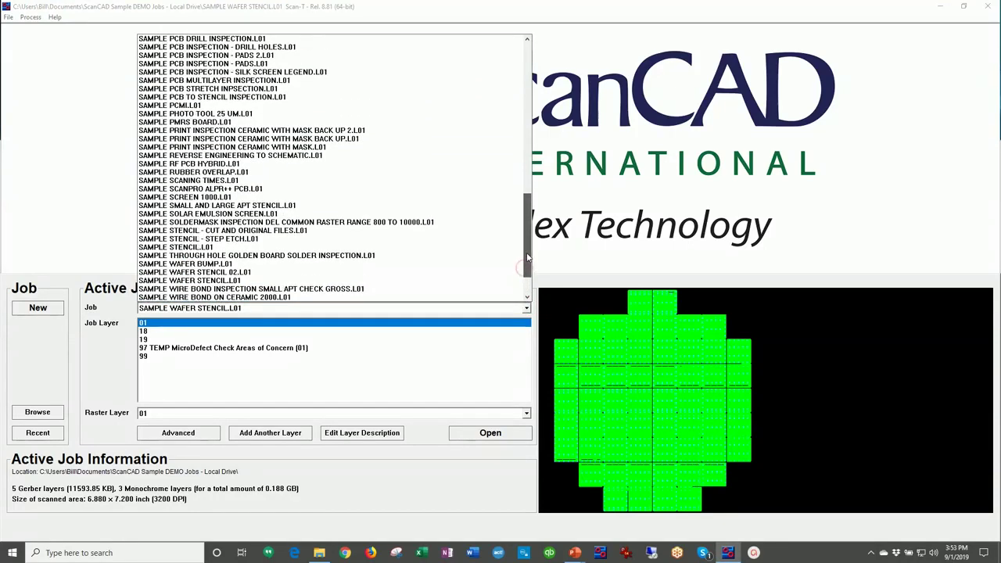
pyautogui.moveTo(528, 257); pyautogui.dragTo(527, 235)
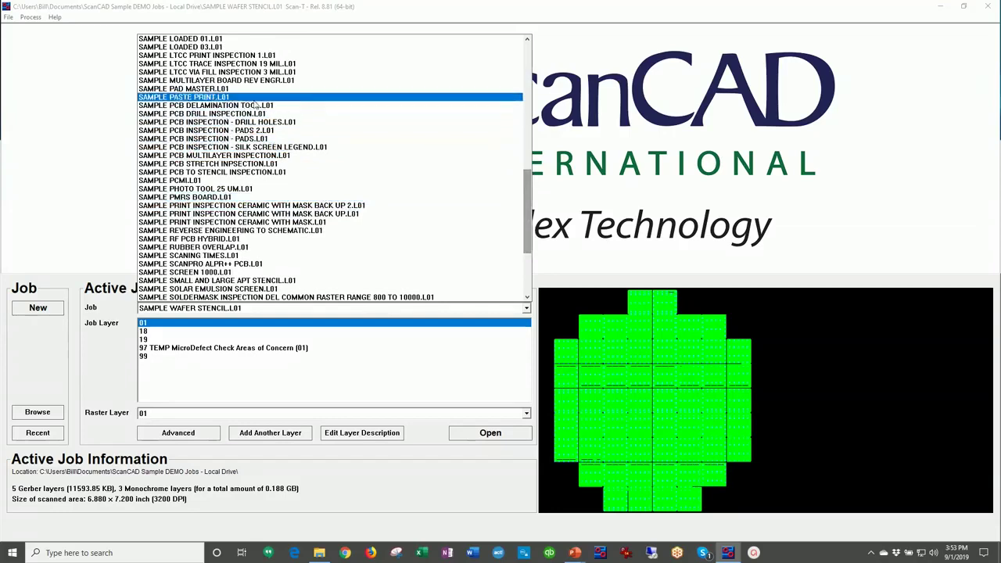
pyautogui.click(212, 100)
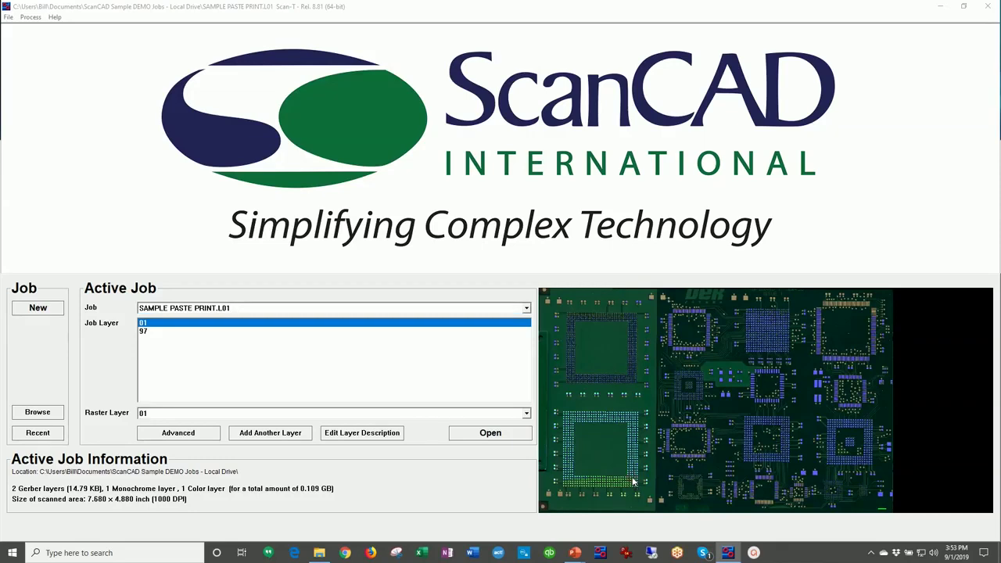
pyautogui.click(490, 432)
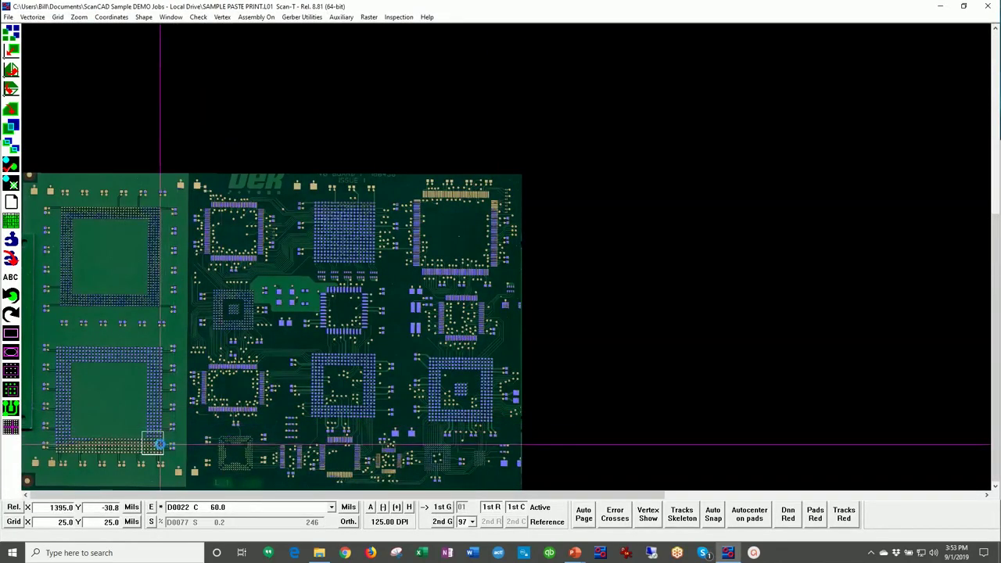
# Hide the first raster layer and frame the partly pasted corner of the lower large pad array with a rectangle
pyautogui.click(159, 445)
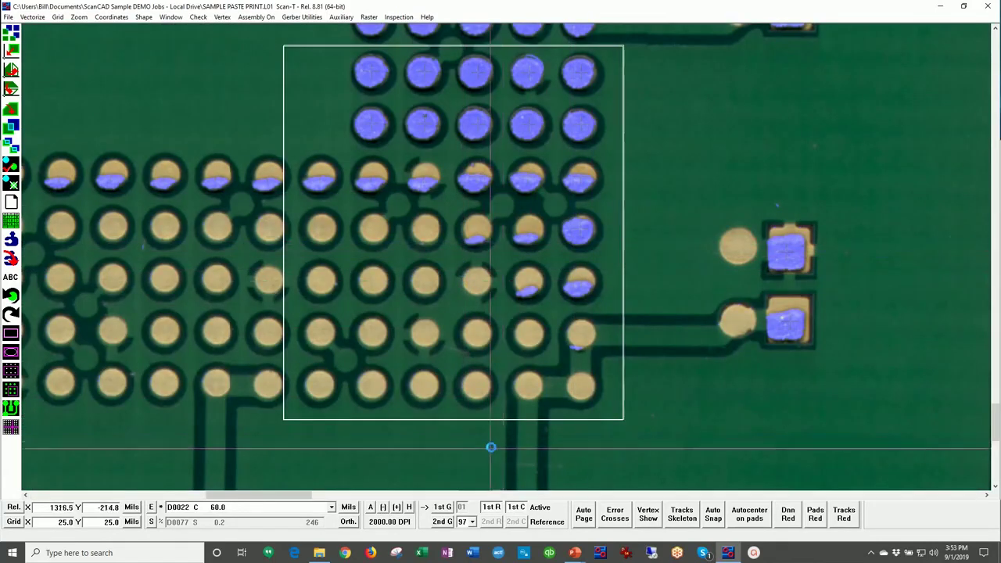
pyautogui.click(492, 509)
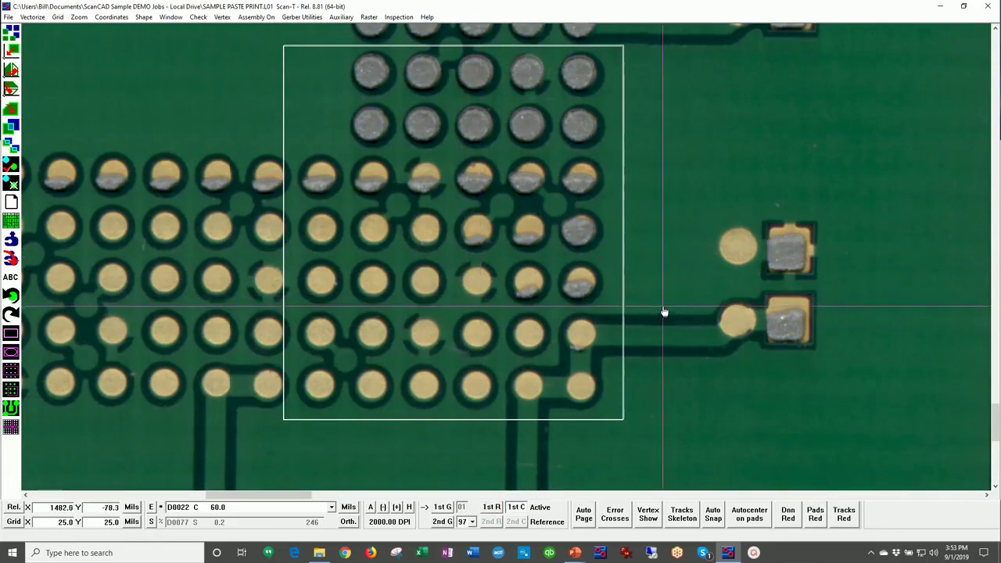
pyautogui.click(284, 48)
pyautogui.click(623, 420)
# Start an aperture area check on the paste print and dismiss the buffer overflow warning
pyautogui.click(395, 18)
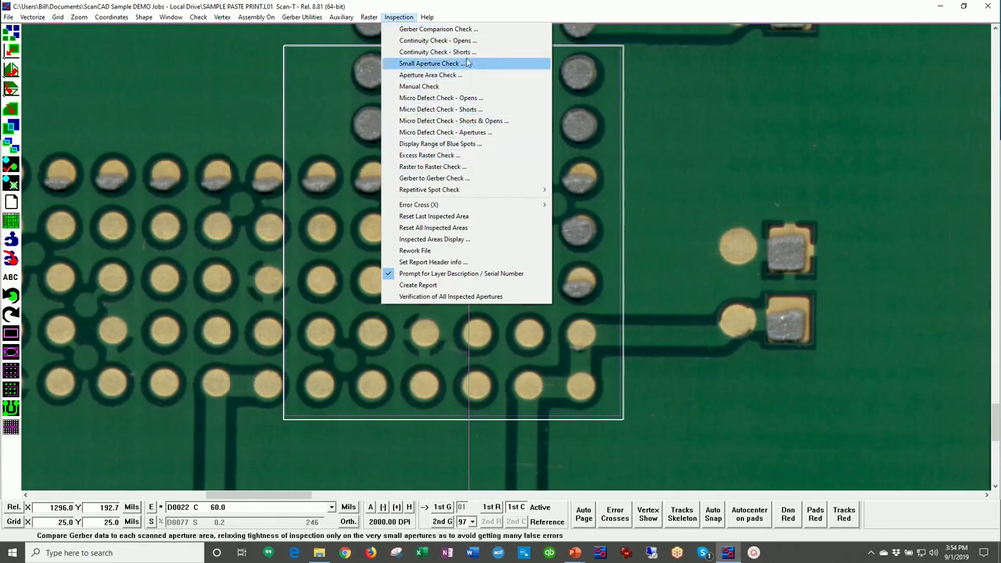
pyautogui.click(431, 75)
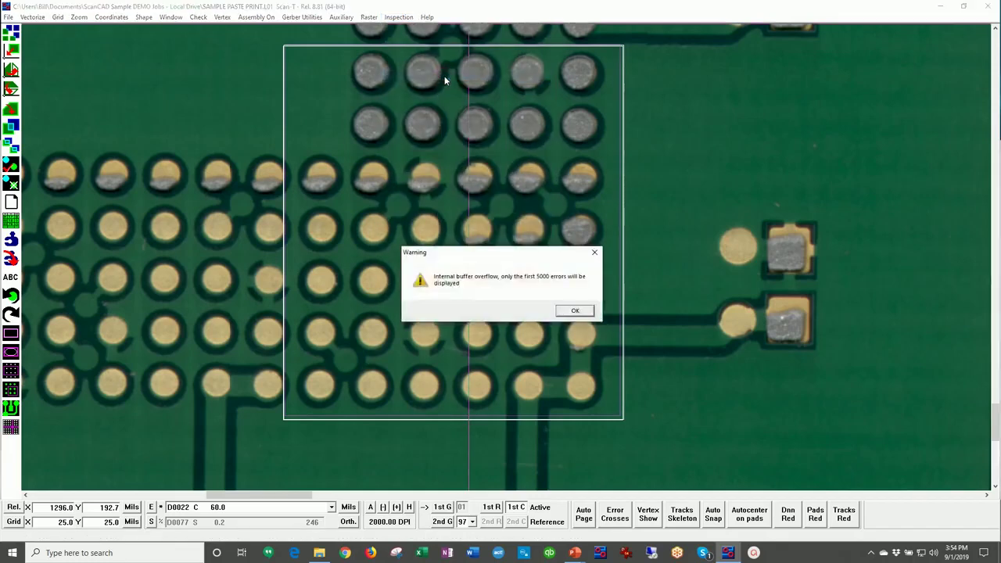
pyautogui.click(580, 316)
pyautogui.click(580, 315)
pyautogui.click(580, 315)
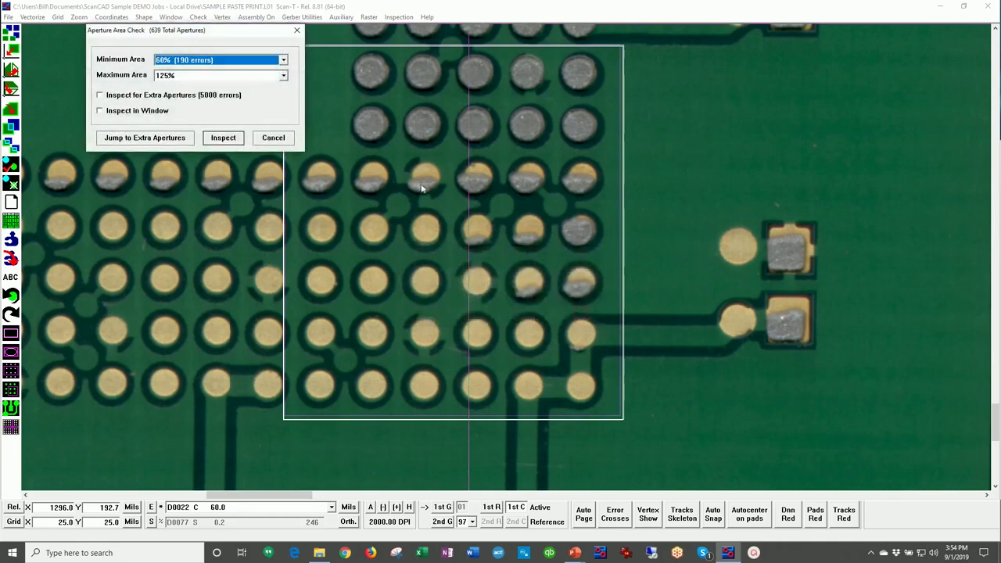
# Run the aperture area check inside the window only, with a minimum area of 50%
pyautogui.click(284, 61)
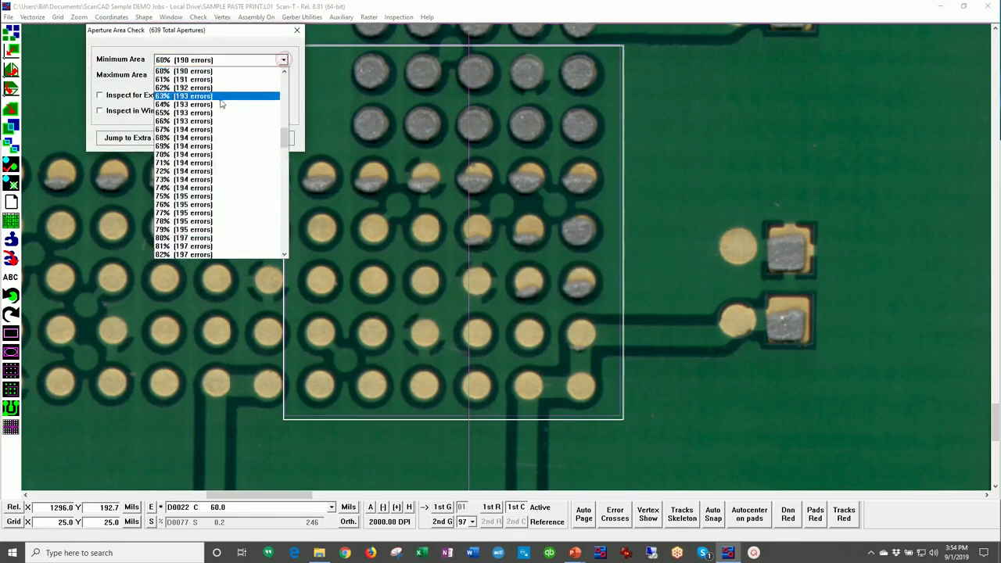
pyautogui.scroll(5, 286, 138)
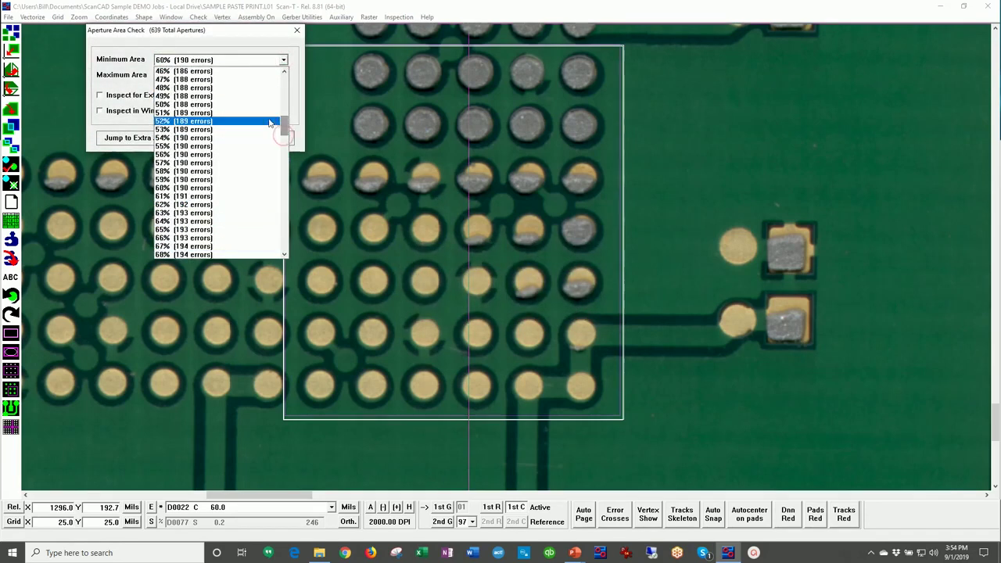
pyautogui.click(220, 110)
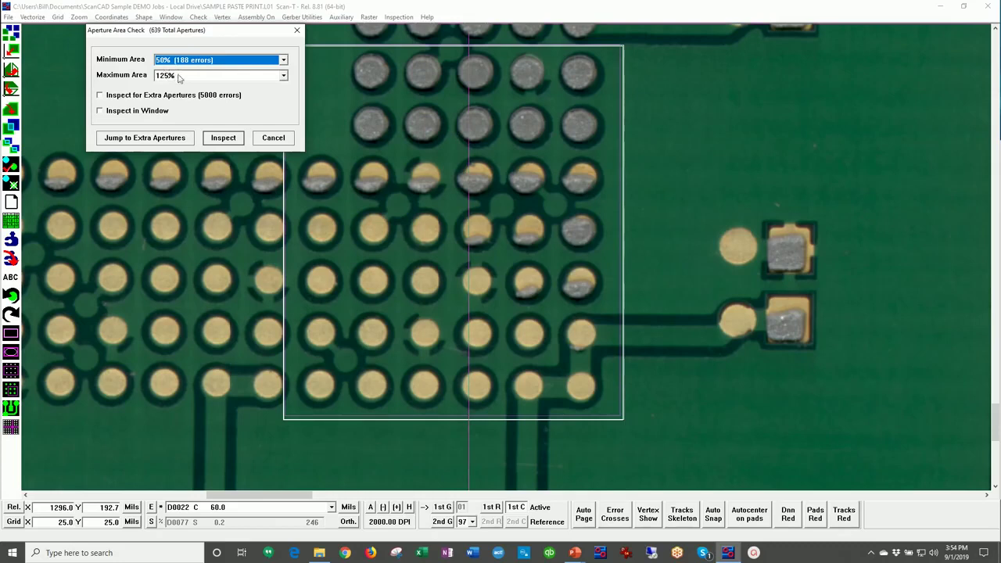
pyautogui.click(99, 112)
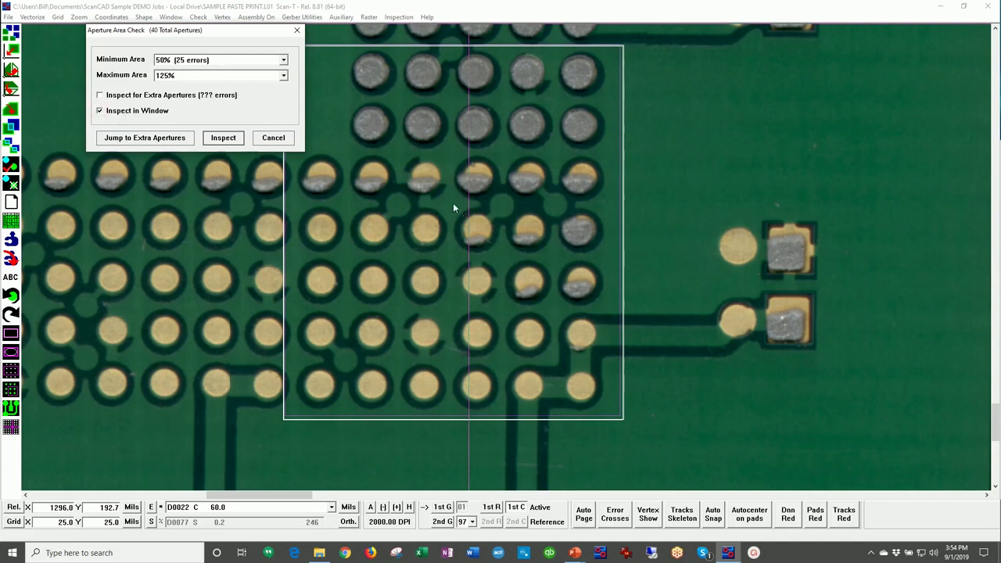
pyautogui.click(233, 141)
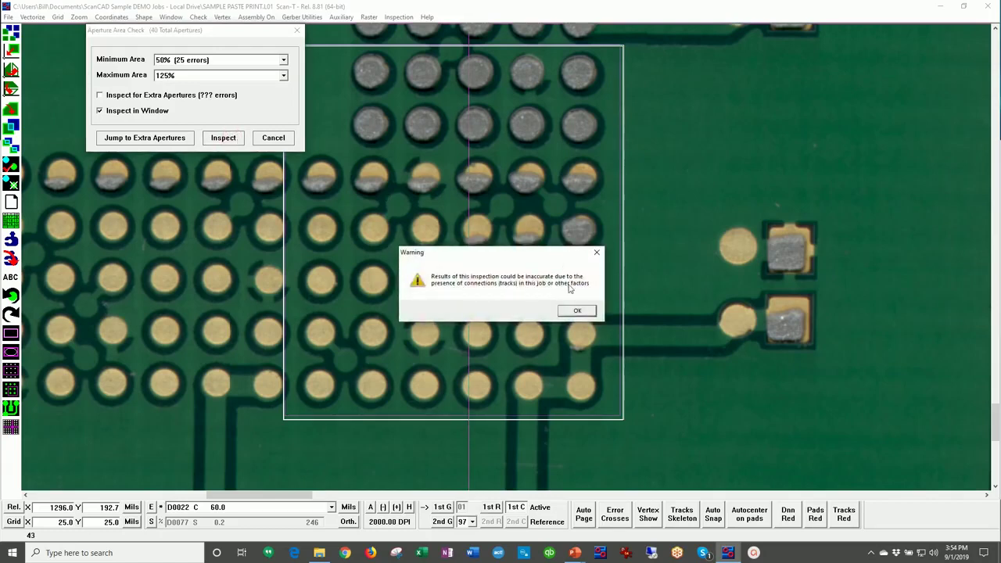
pyautogui.click(577, 311)
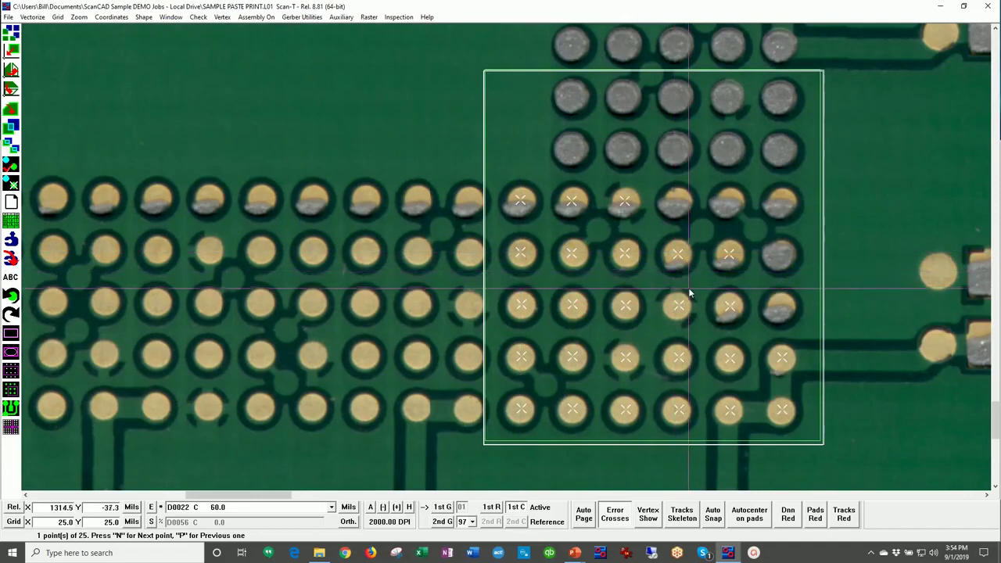
# Overlay the first Gerber layer on the pads marked with error crosses, toggle the color scan, and return to the scan alone
pyautogui.click(516, 507)
pyautogui.click(516, 507)
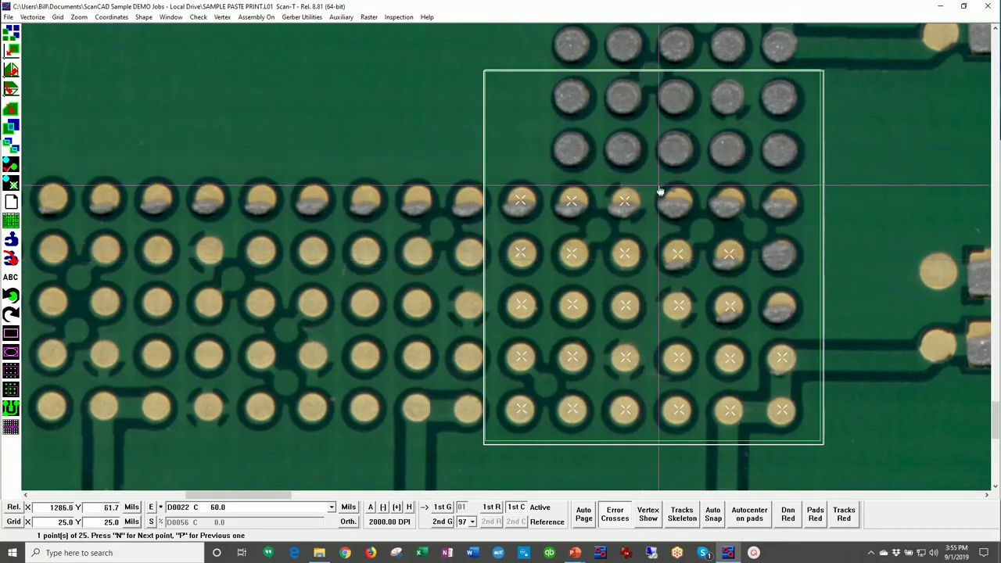
pyautogui.click(442, 509)
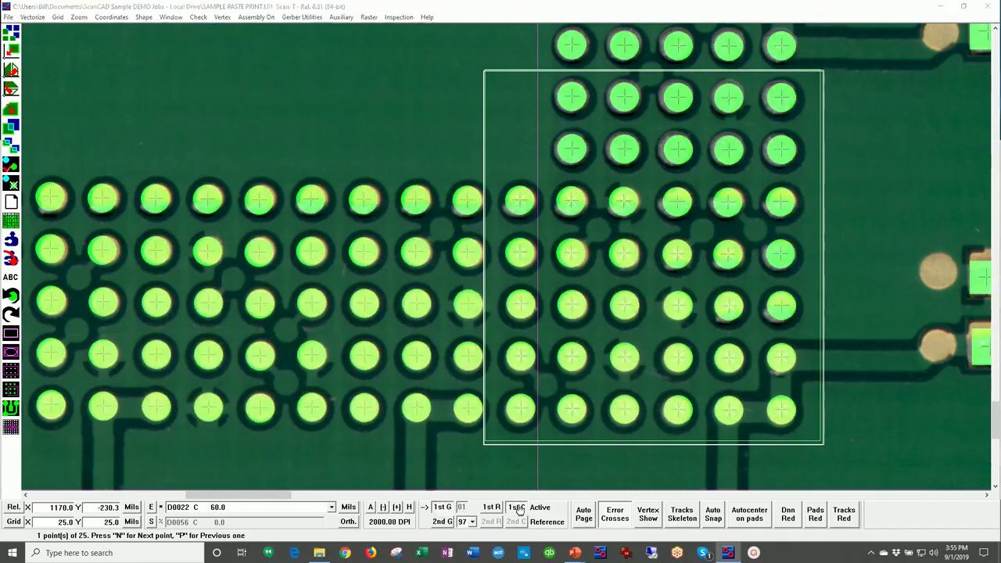
pyautogui.click(517, 508)
pyautogui.click(516, 507)
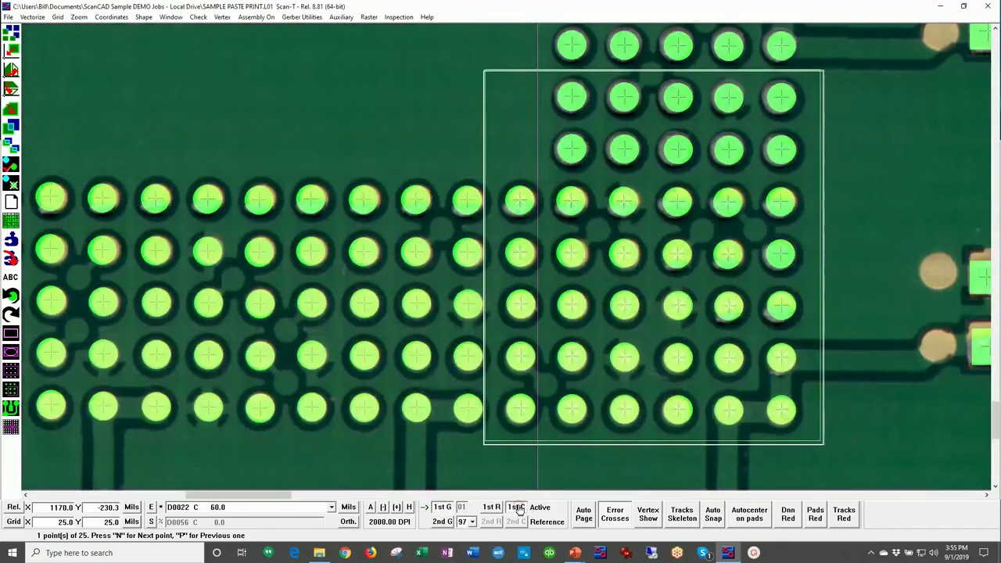
pyautogui.click(517, 508)
pyautogui.click(516, 507)
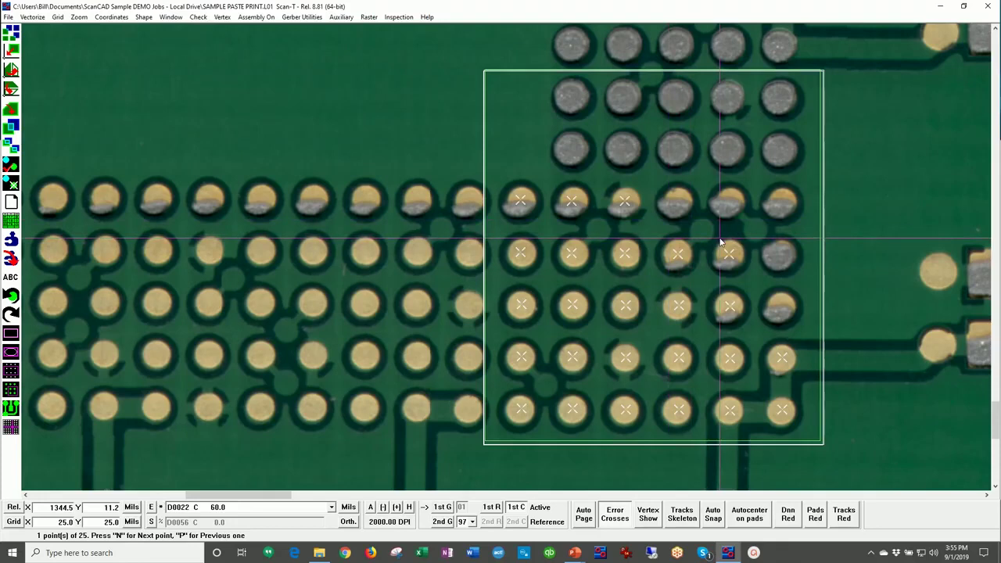
# Measure the distance from the upper row of partly pasted pads to the round via pad beyond the inspected corner
pyautogui.click(76, 19)
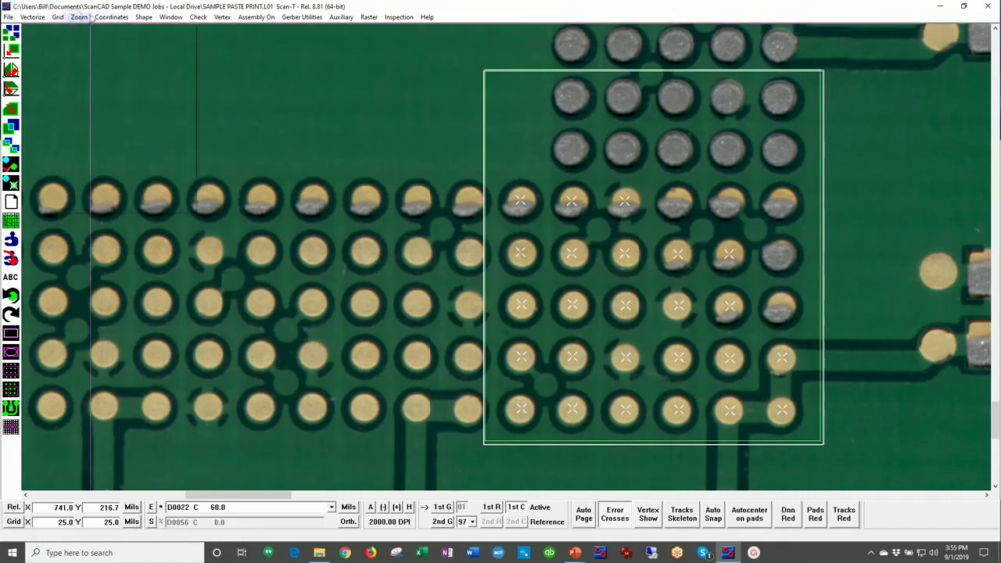
pyautogui.click(137, 52)
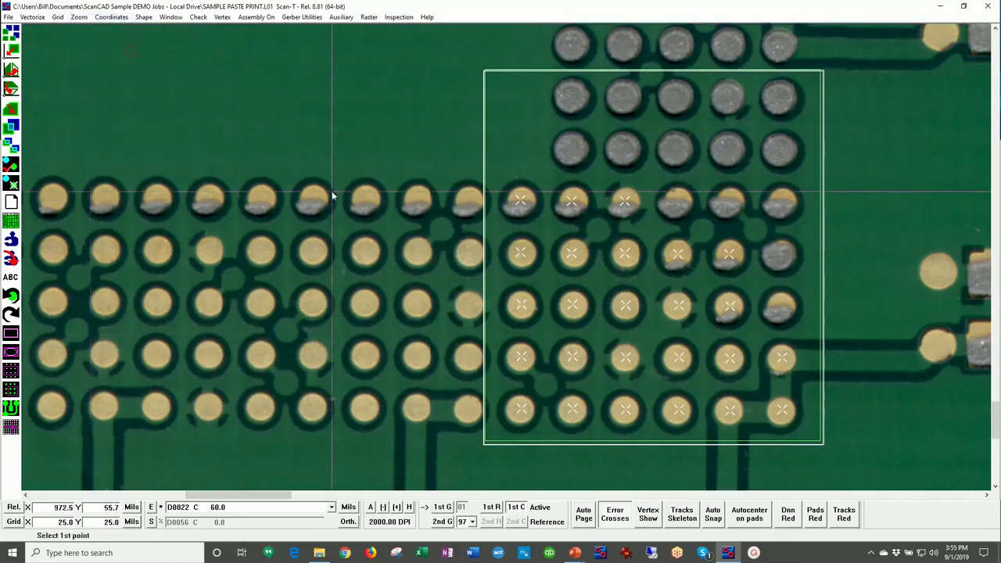
pyautogui.click(247, 190)
pyautogui.click(930, 353)
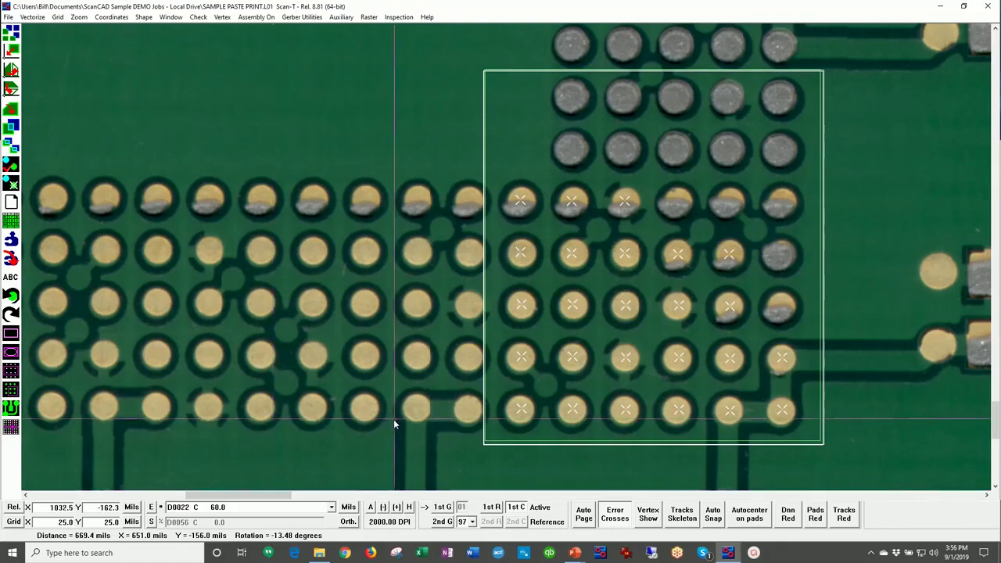
# View the inspected corner within the whole board and close the paste print job
pyautogui.scroll(-1, 559, 260)
pyautogui.scroll(-1, 559, 260)
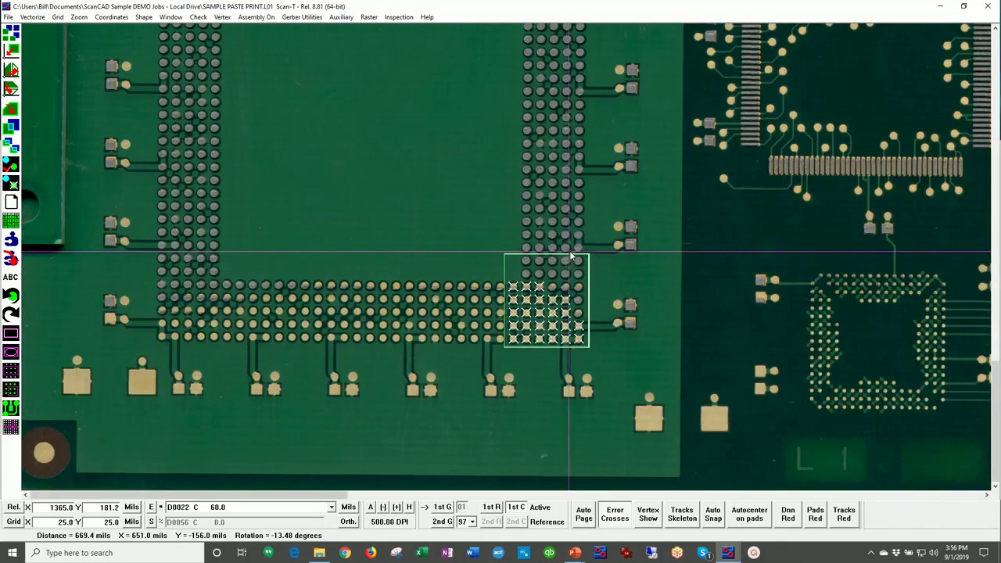
pyautogui.scroll(-1, 570, 251)
pyautogui.scroll(-1, 163, 428)
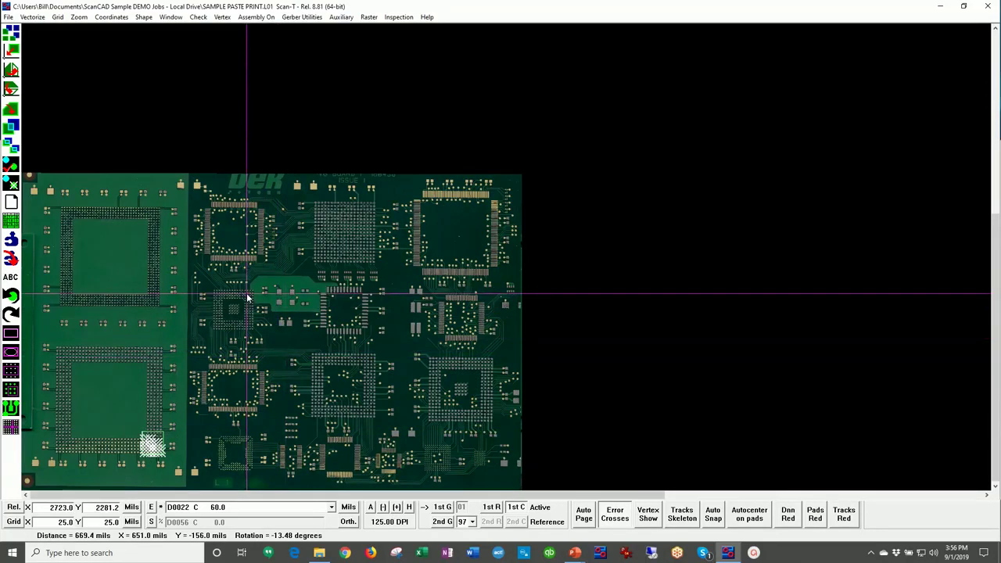
pyautogui.press('Escape')
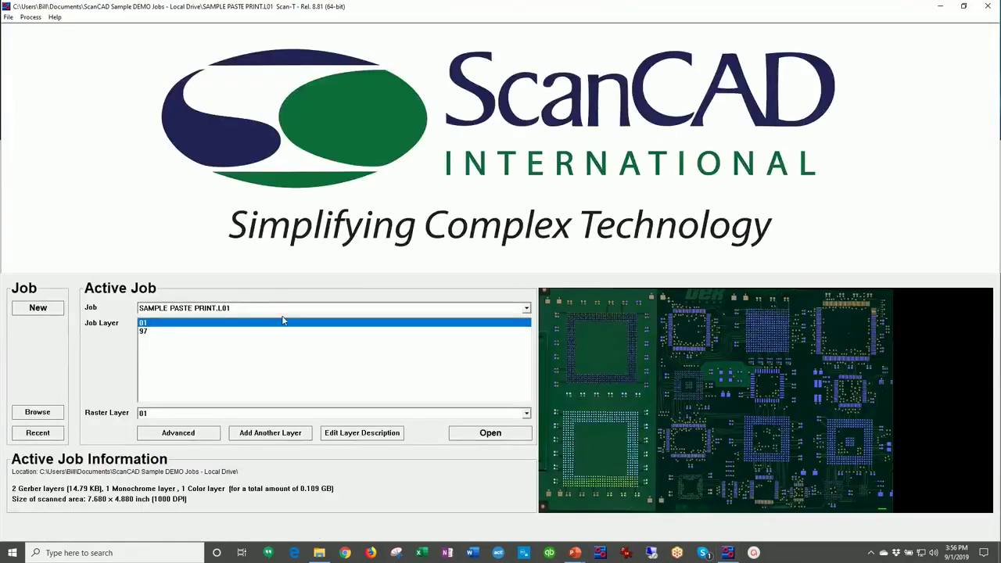
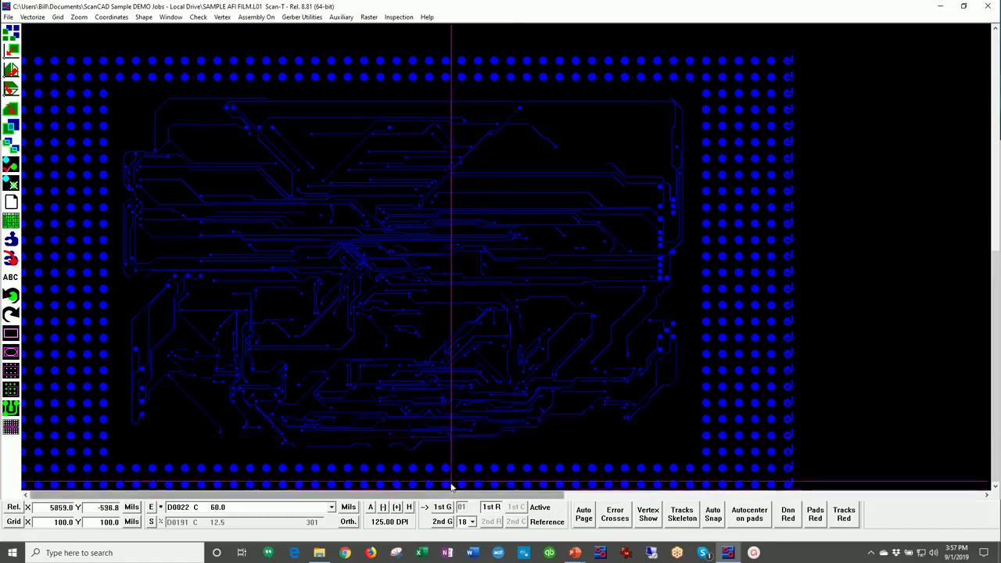
# Show the first Gerber layer of the AFI film job and frame the whole circuit with a rectangle of about 8872 x 5632 mils
pyautogui.click(442, 508)
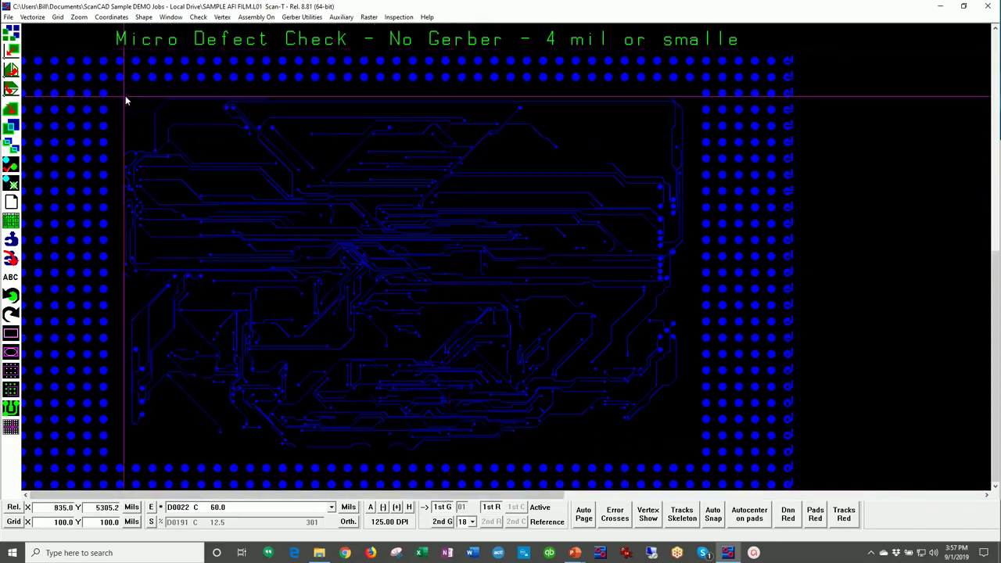
pyautogui.click(115, 90)
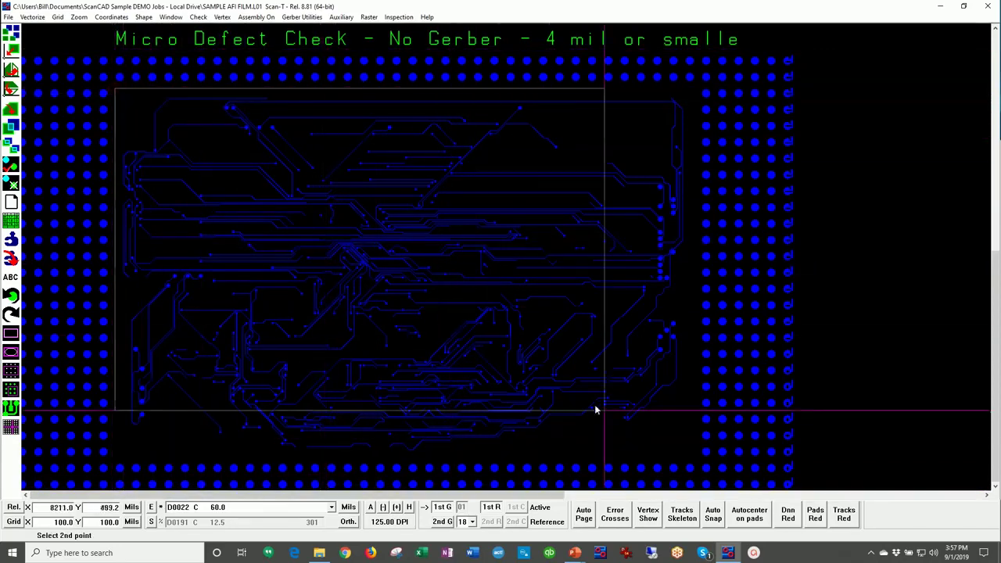
pyautogui.click(692, 455)
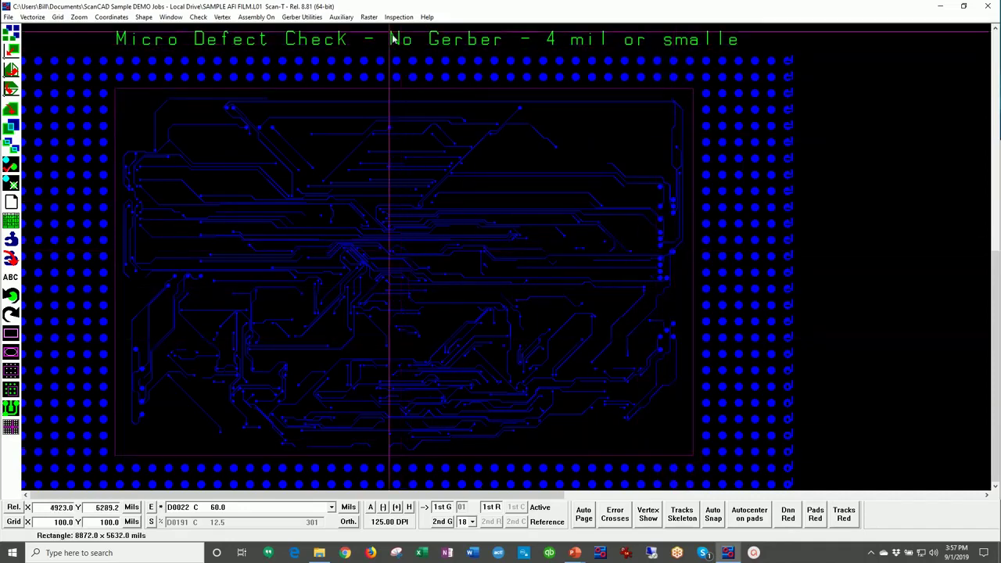
# Run a micro defect check for shorts and opens inside the window, with a maximum error gap of 4.0 mils and below
pyautogui.click(398, 17)
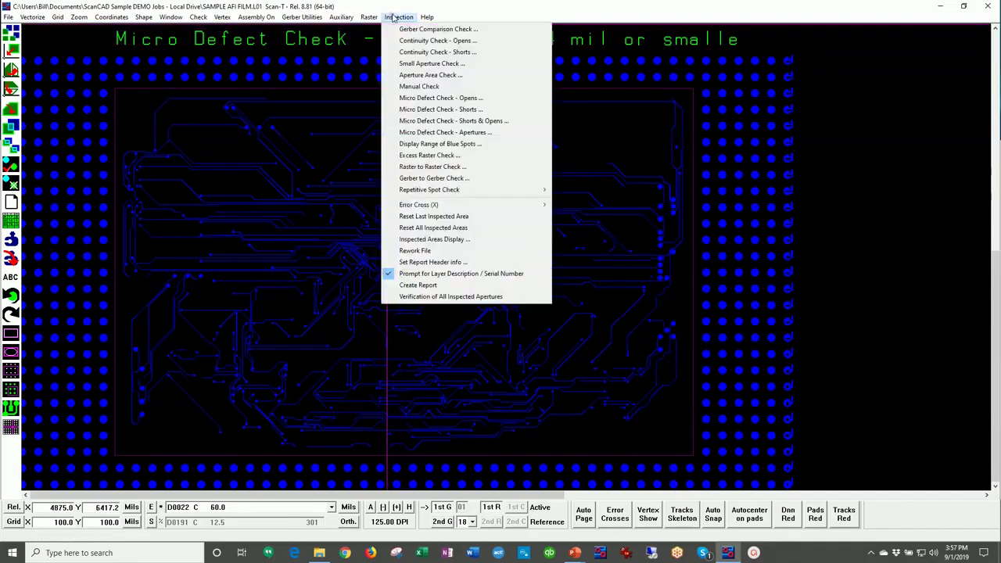
pyautogui.click(462, 122)
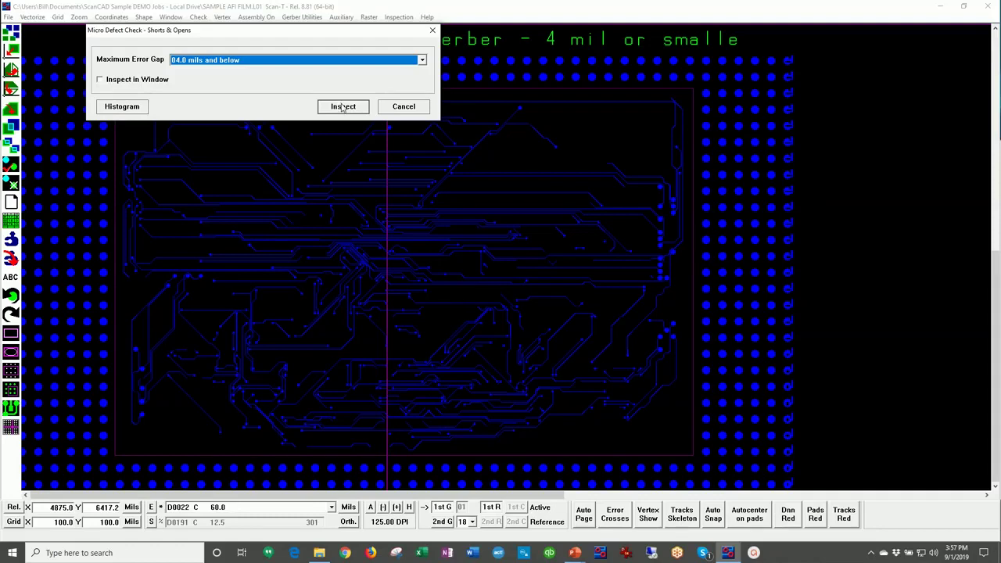
pyautogui.click(100, 80)
pyautogui.click(339, 106)
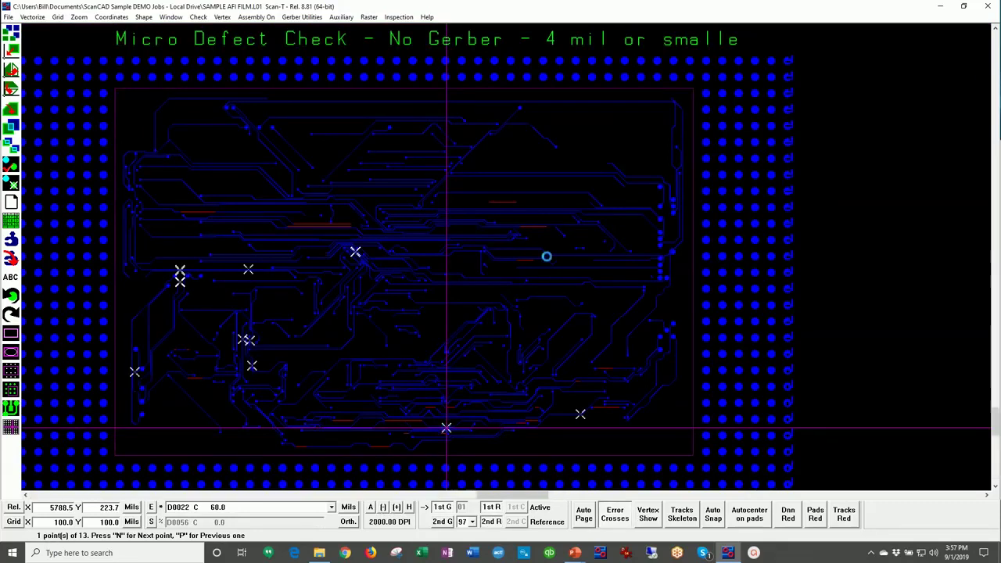
# Examine the first film error point up close and step through the marked defects to the fifth point
pyautogui.scroll(4, 545, 255)
pyautogui.scroll(2, 547, 257)
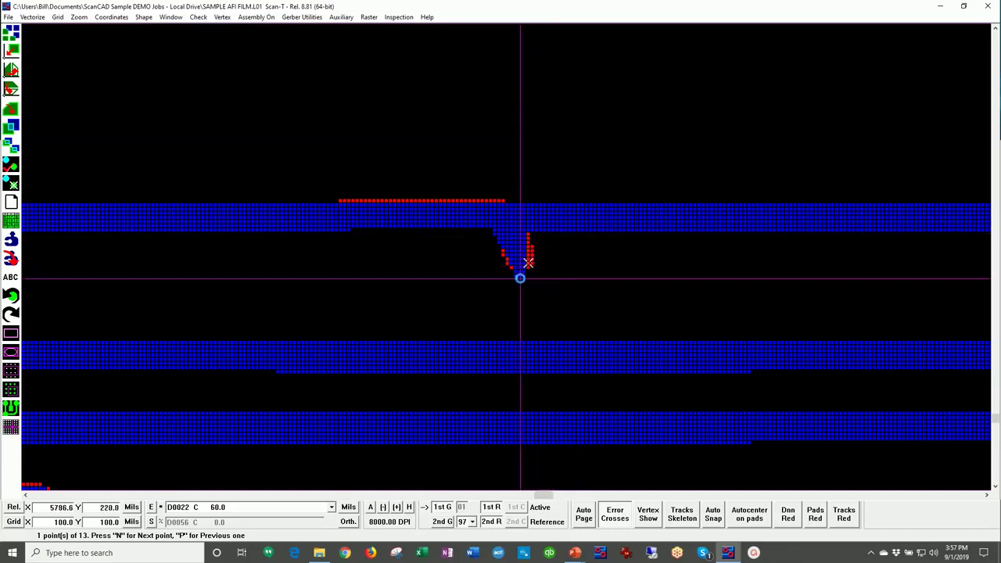
pyautogui.press('n')
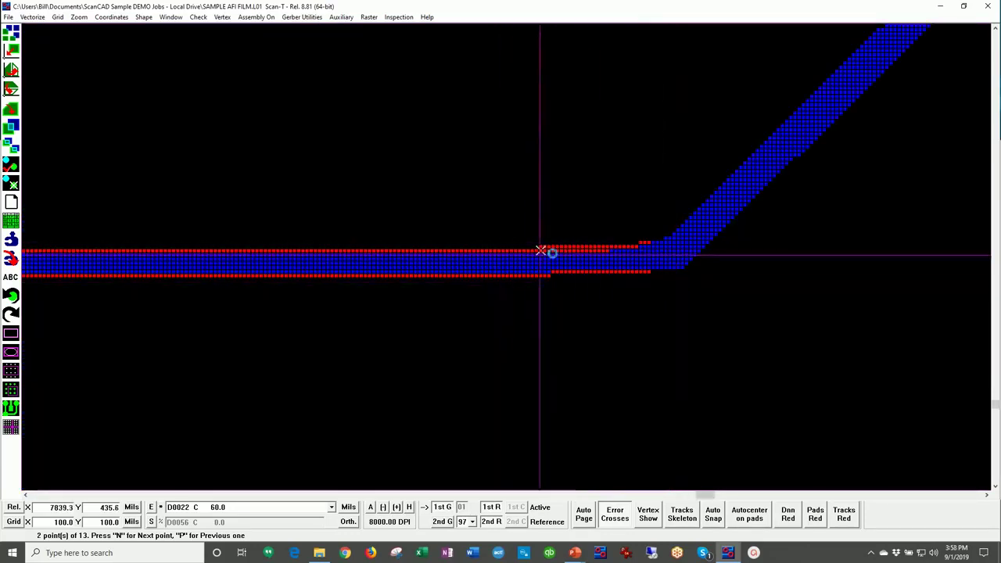
pyautogui.press('n')
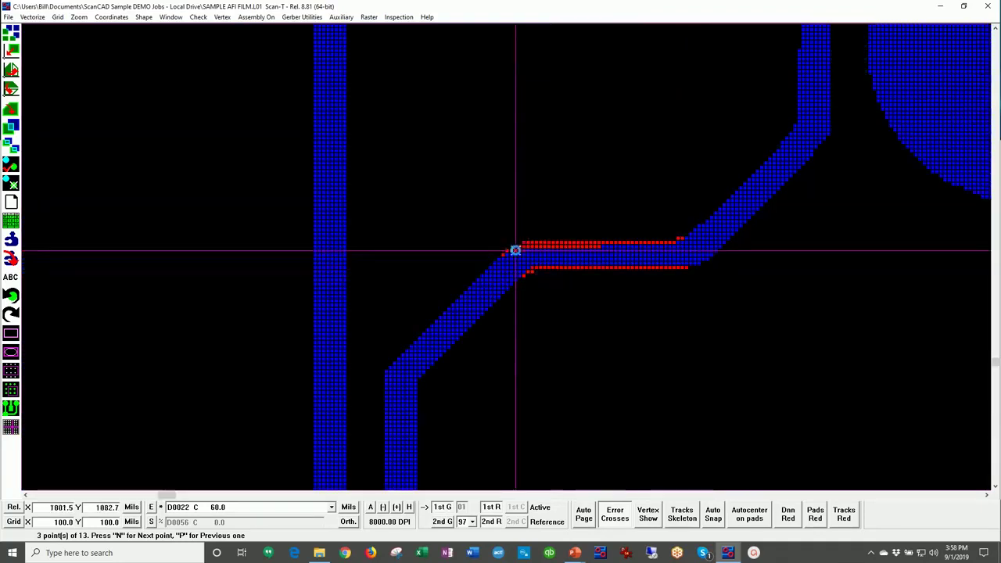
pyautogui.press('n')
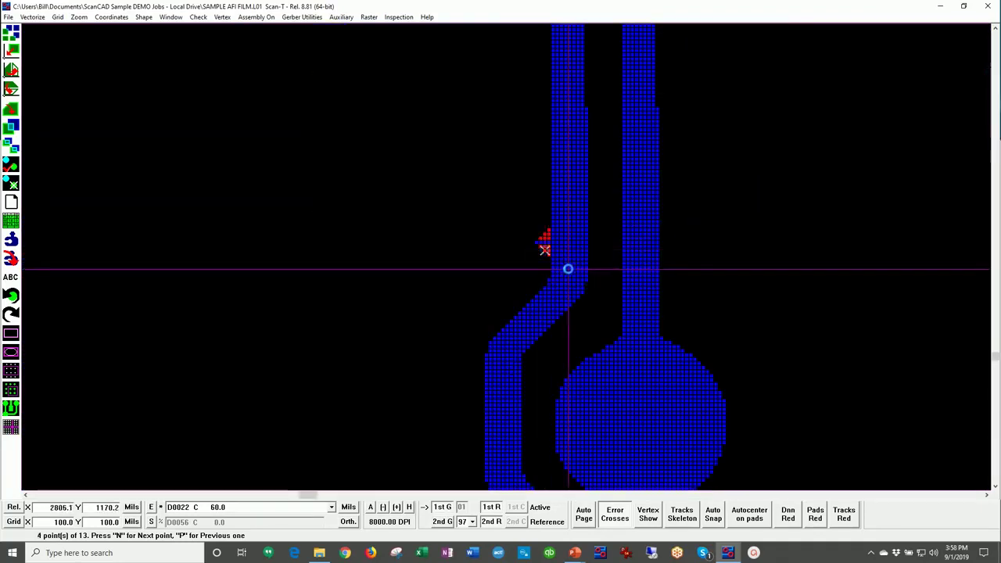
pyautogui.press('n')
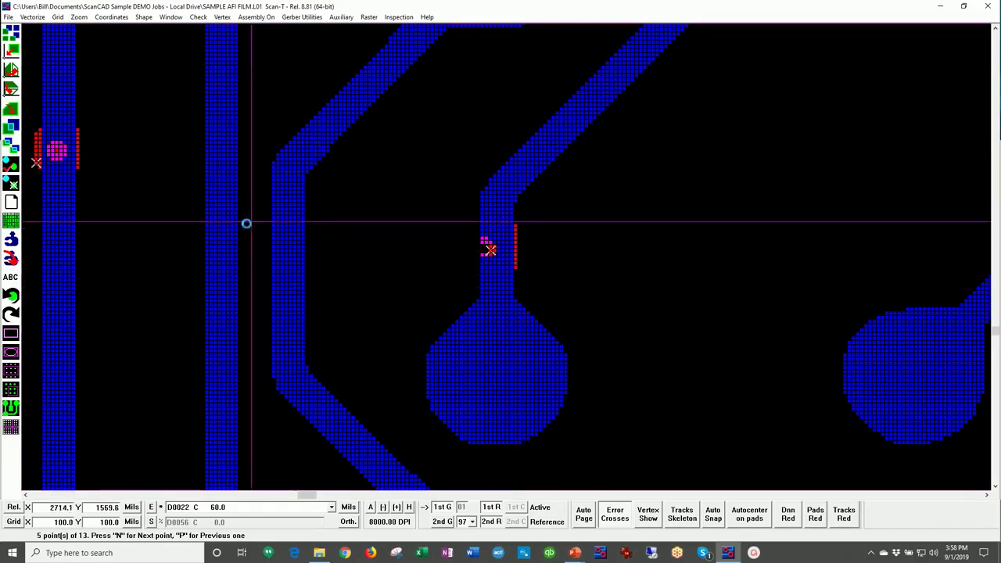
# Hide and reshow the second raster layer at the sixth error point, and step on to the ninth point
pyautogui.click(493, 522)
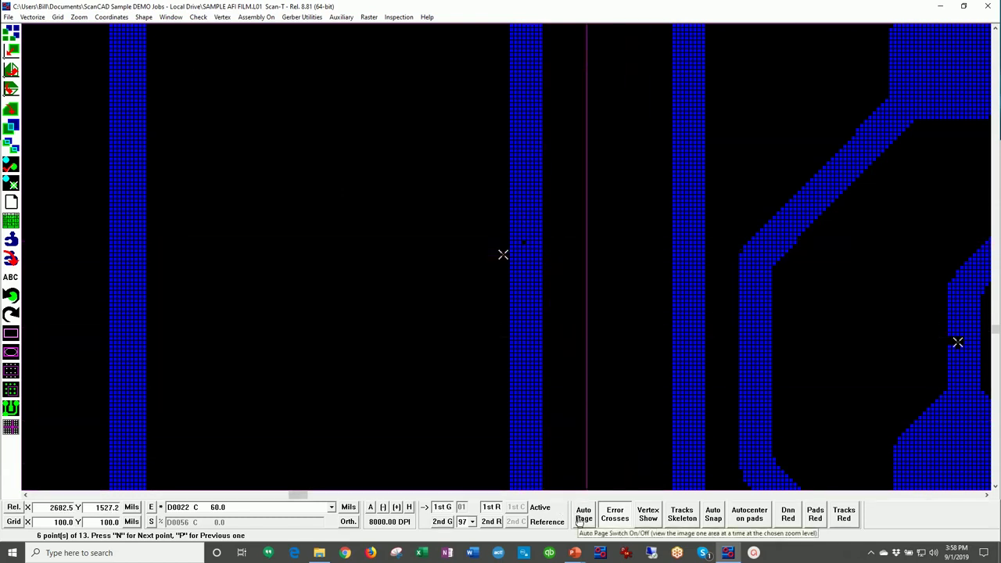
pyautogui.click(493, 524)
pyautogui.press('n')
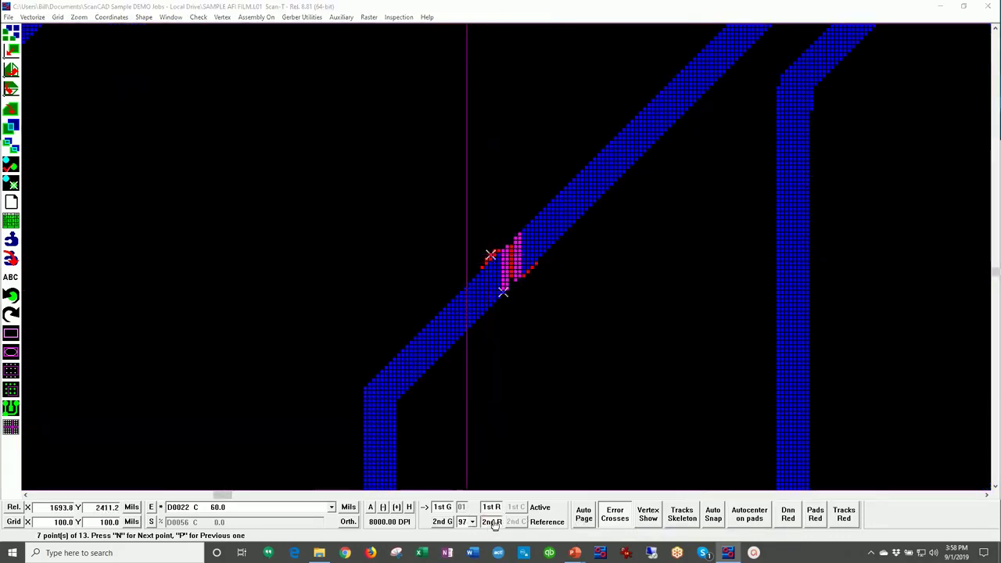
pyautogui.press('n')
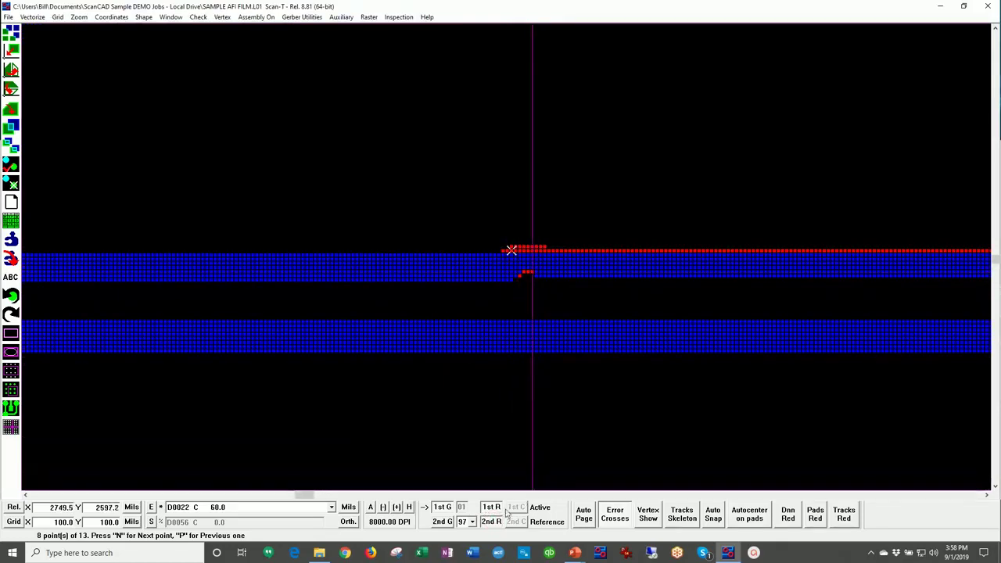
pyautogui.press('n')
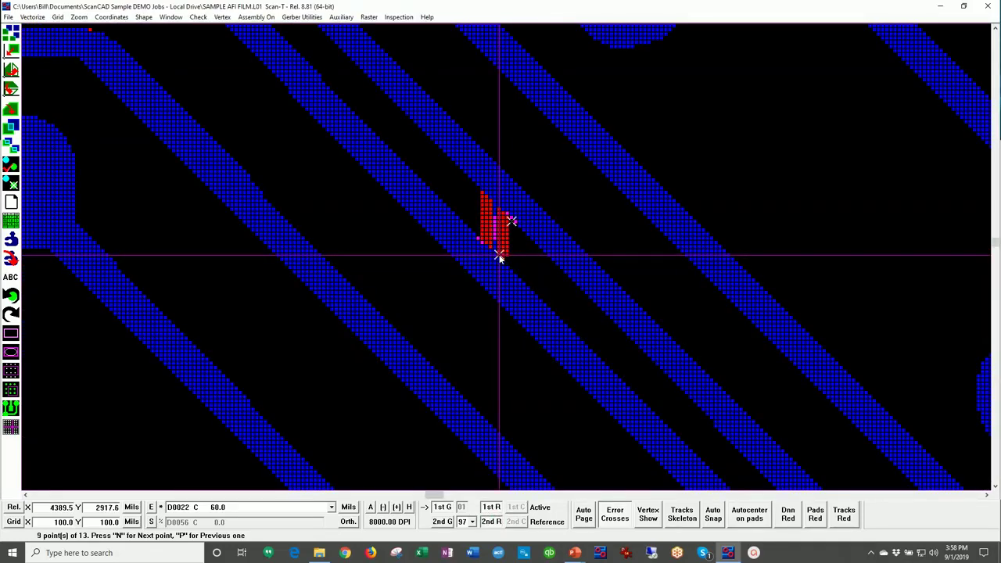
# Step through error points 10 to 13, hiding the second raster layer at the tenth, and return to the full film view
pyautogui.press('n')
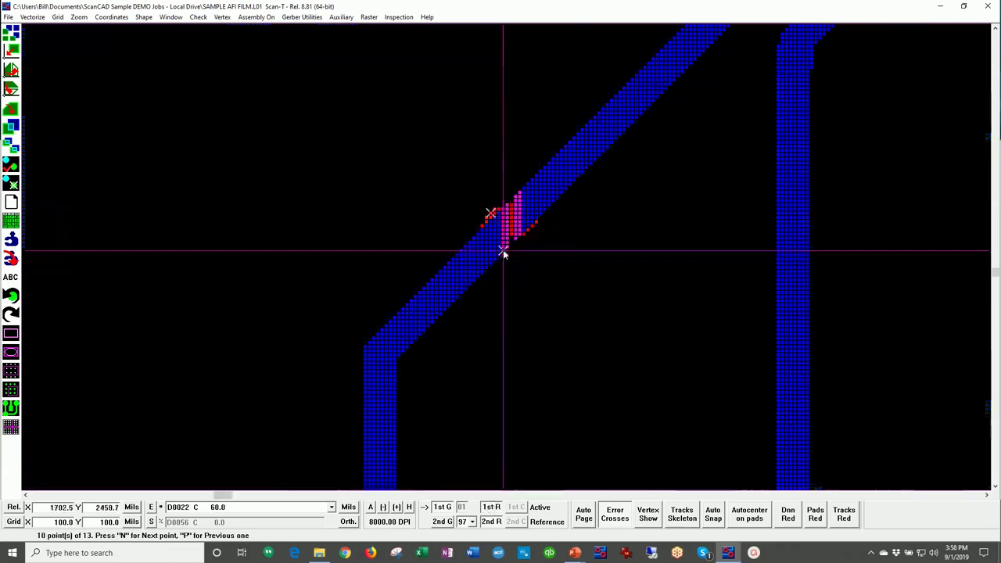
pyautogui.click(517, 359)
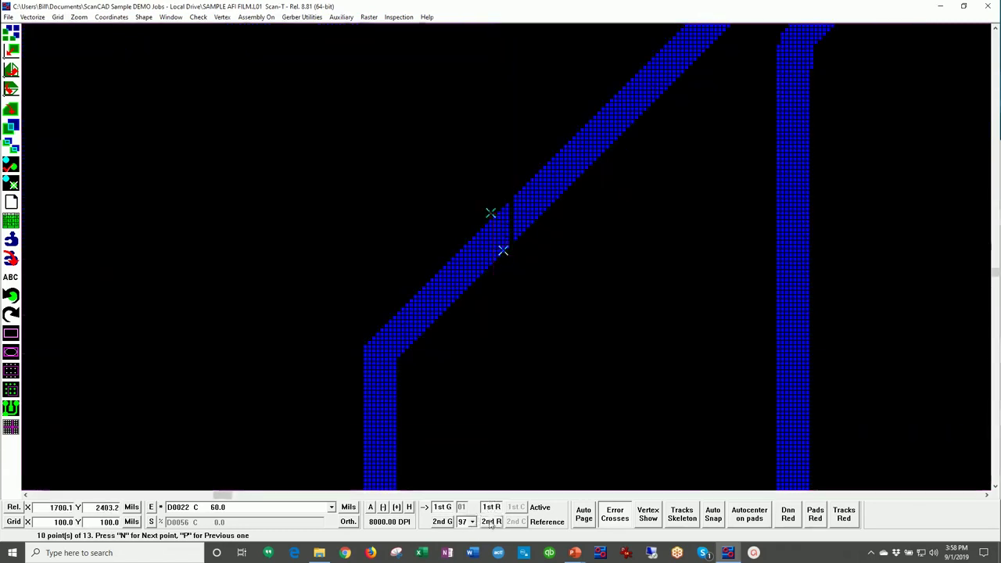
pyautogui.press('n')
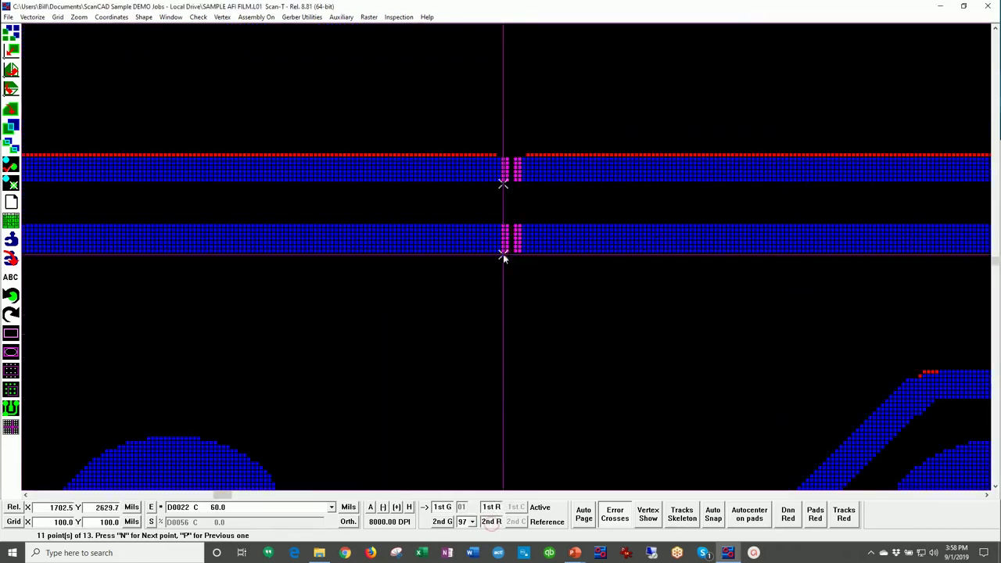
pyautogui.press('n')
pyautogui.press('n')
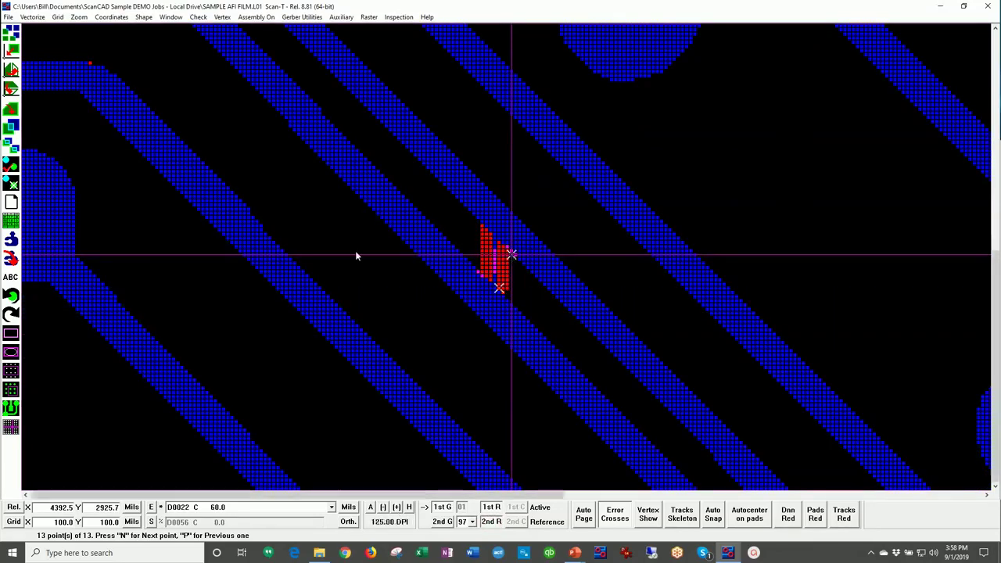
pyautogui.press('Home')
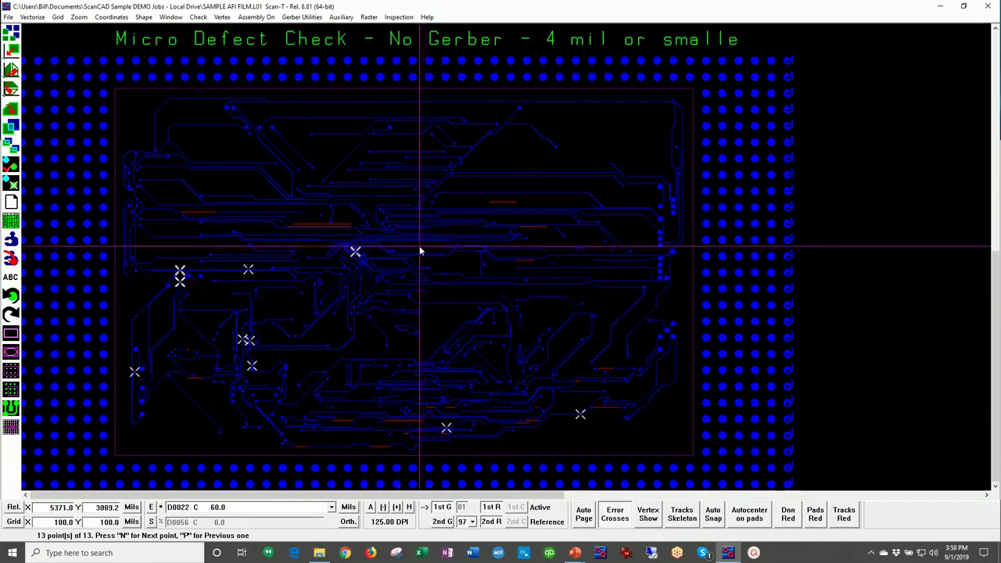
pyautogui.click(398, 17)
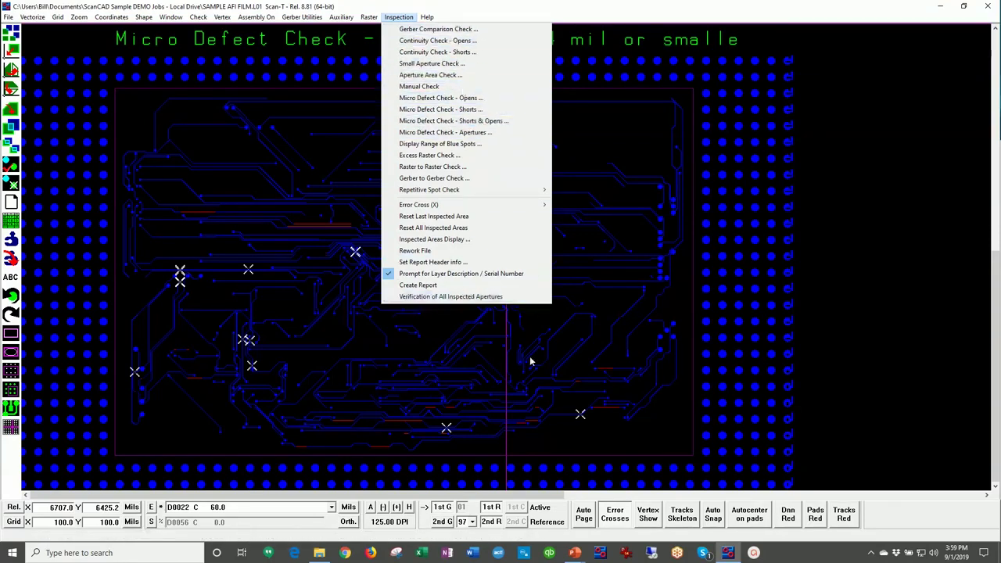
pyautogui.click(551, 379)
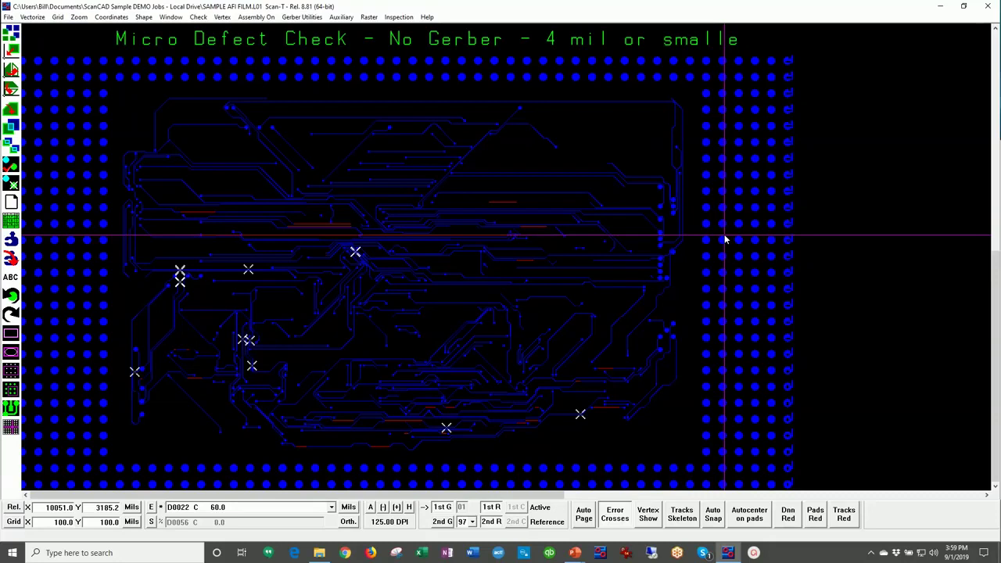
# Close the AFI film job and open layer 01 of SAMPLE FILM INSPECTION.L01, allocating extra memory to keep the undo feature active
pyautogui.press('Escape')
pyautogui.click(527, 307)
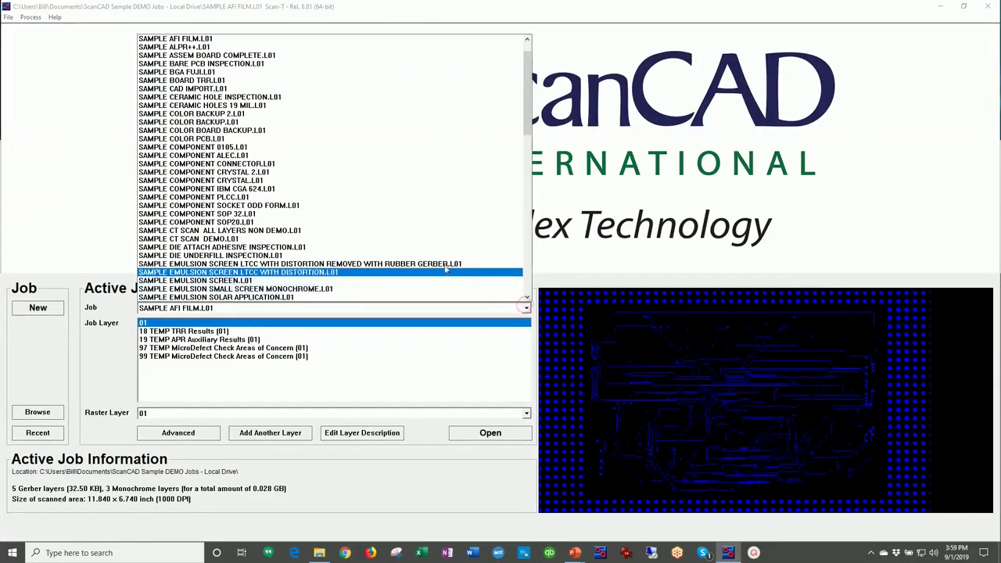
pyautogui.scroll(-3, 291, 229)
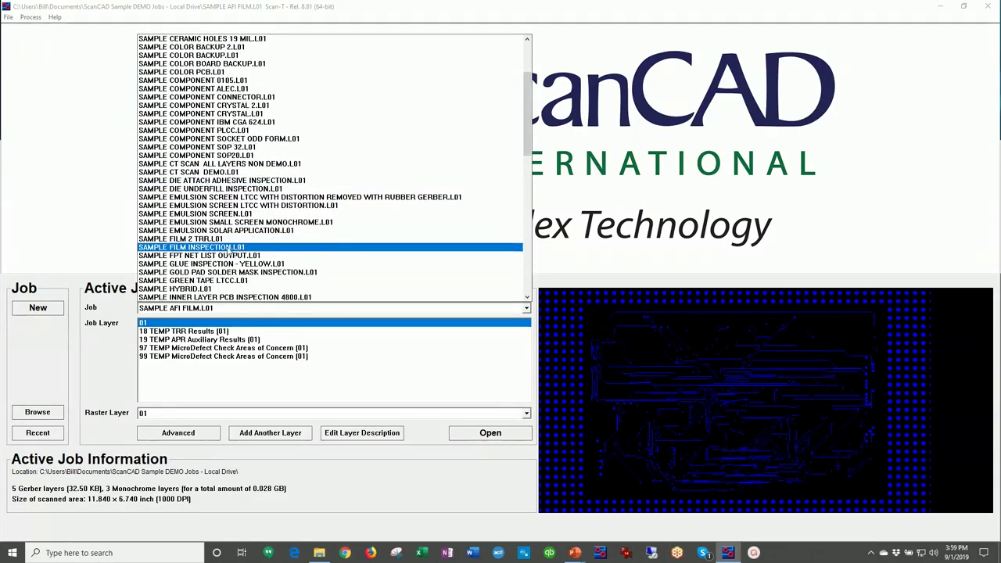
pyautogui.click(227, 248)
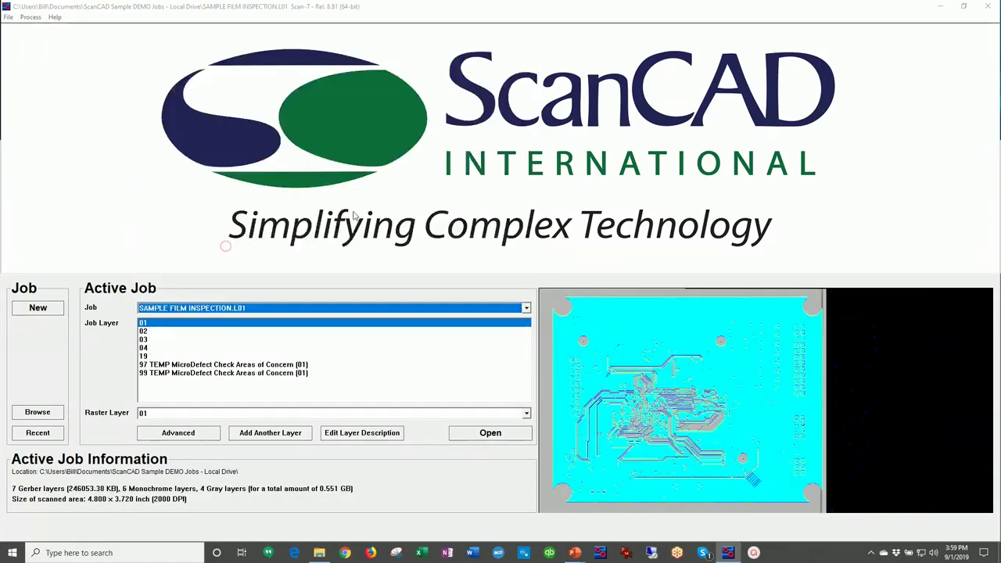
pyautogui.click(489, 434)
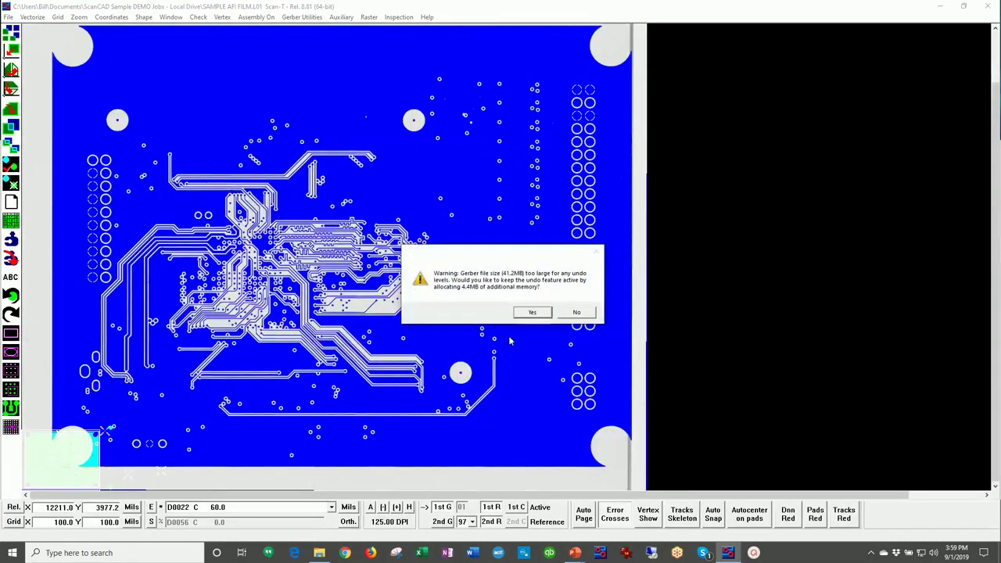
pyautogui.click(542, 314)
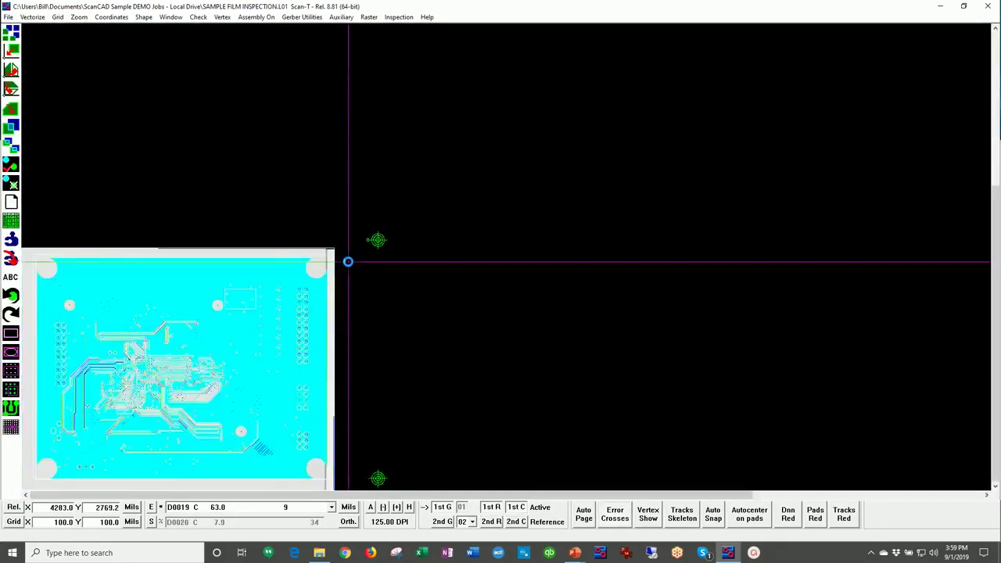
# Inspect the dense circuit area of the film up close, hiding and reshowing the first Gerber layer over the scan
pyautogui.click(186, 377)
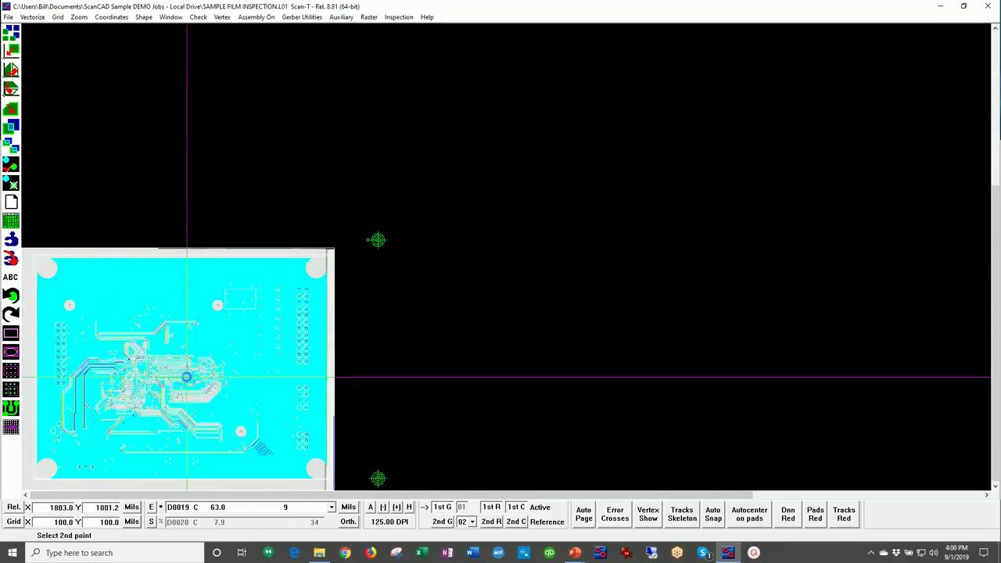
pyautogui.click(570, 255)
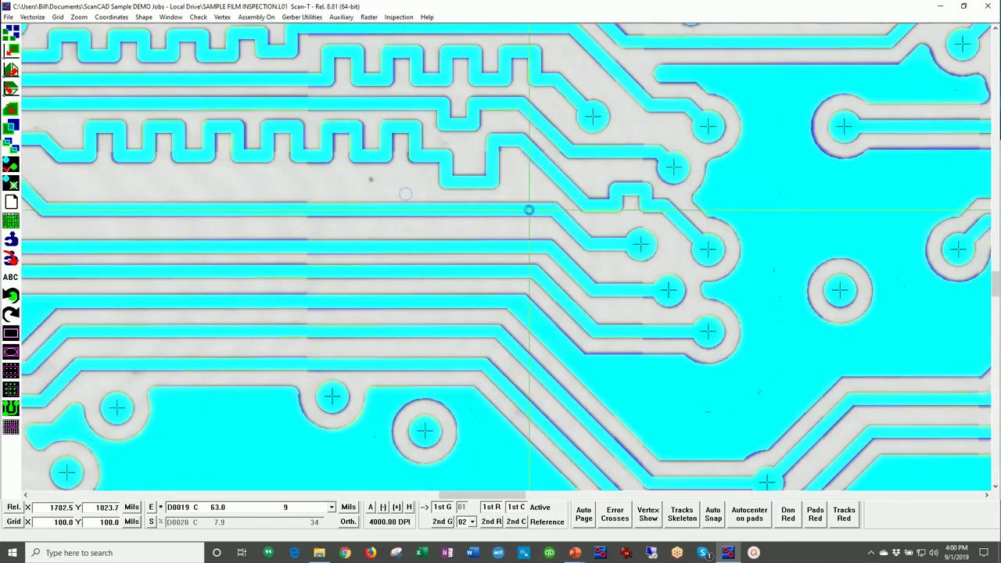
pyautogui.scroll(-1, 571, 249)
pyautogui.scroll(-1, 530, 247)
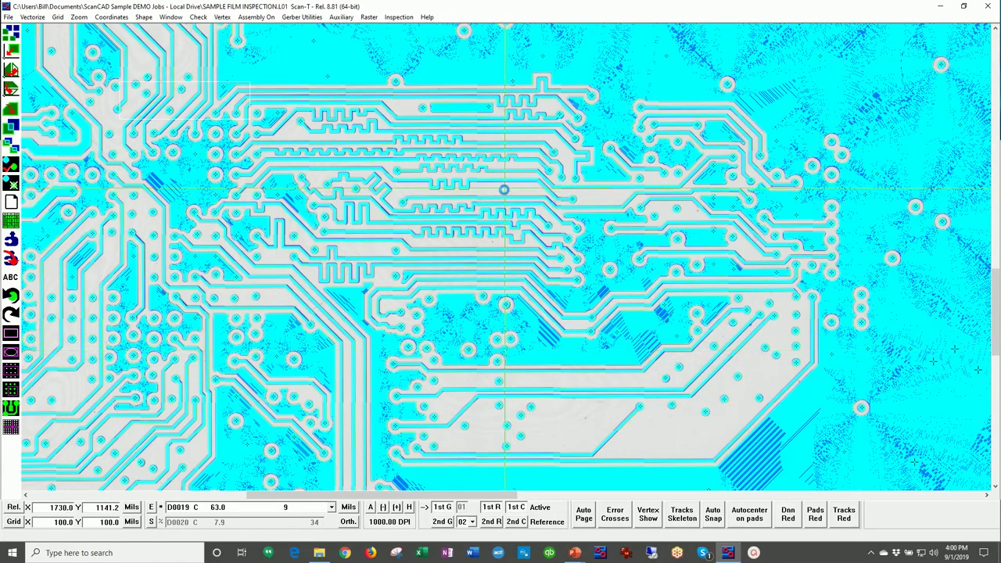
pyautogui.click(443, 508)
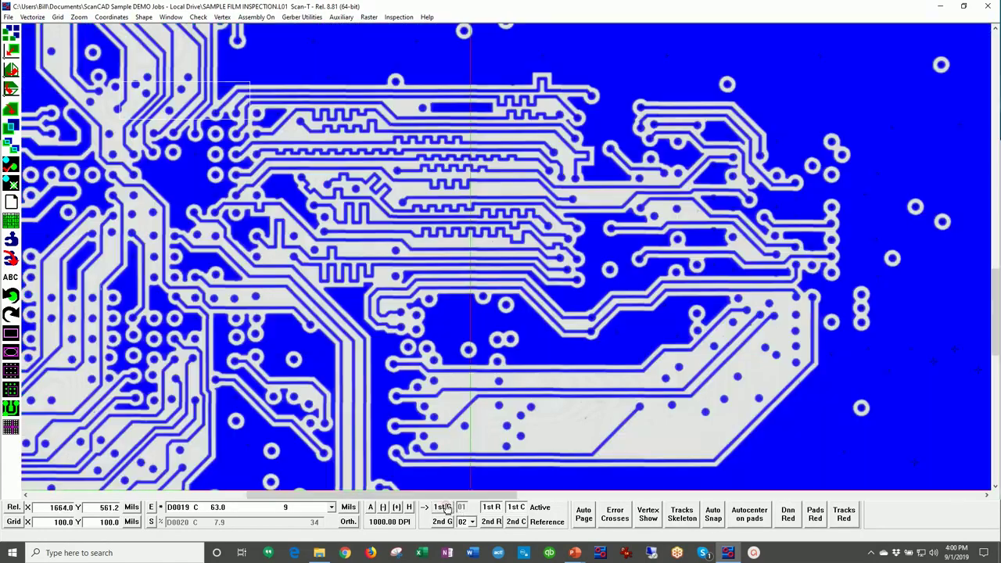
pyautogui.click(444, 507)
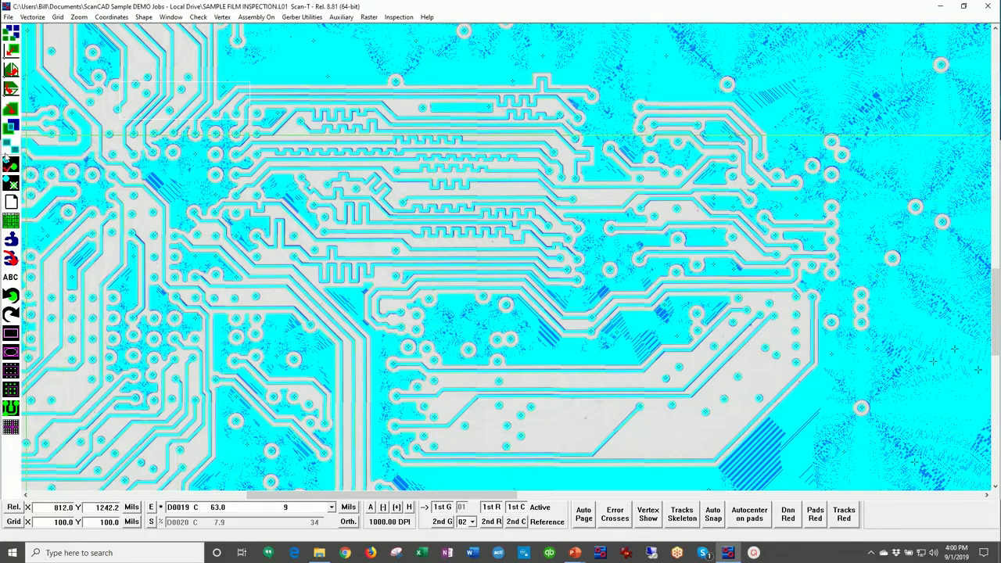
# Run a Gerber comparison check with LMA on, the Pads & Tracks type and the 02.0 mils (level 04) Fine filter
pyautogui.click(11, 165)
pyautogui.click(545, 317)
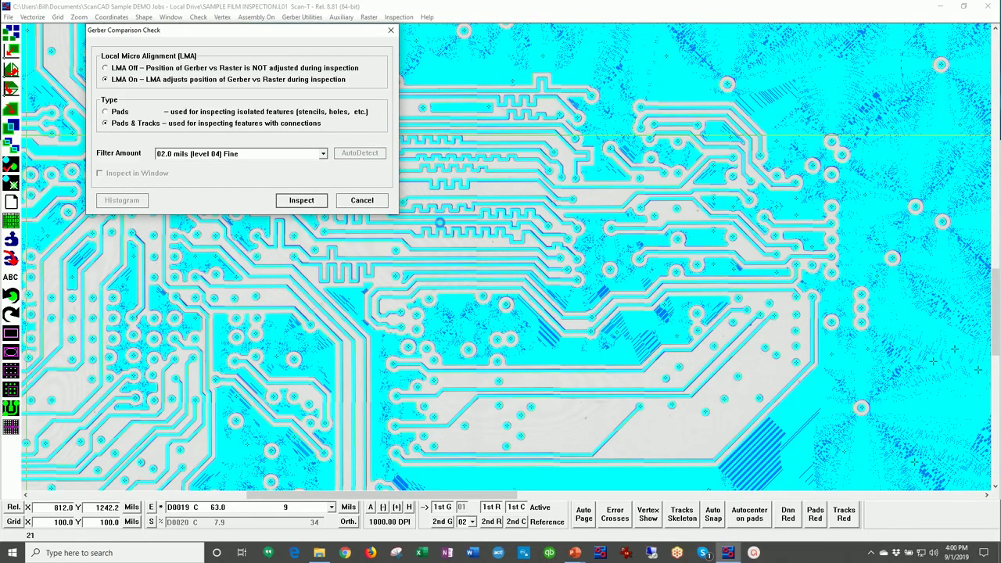
pyautogui.press('Return')
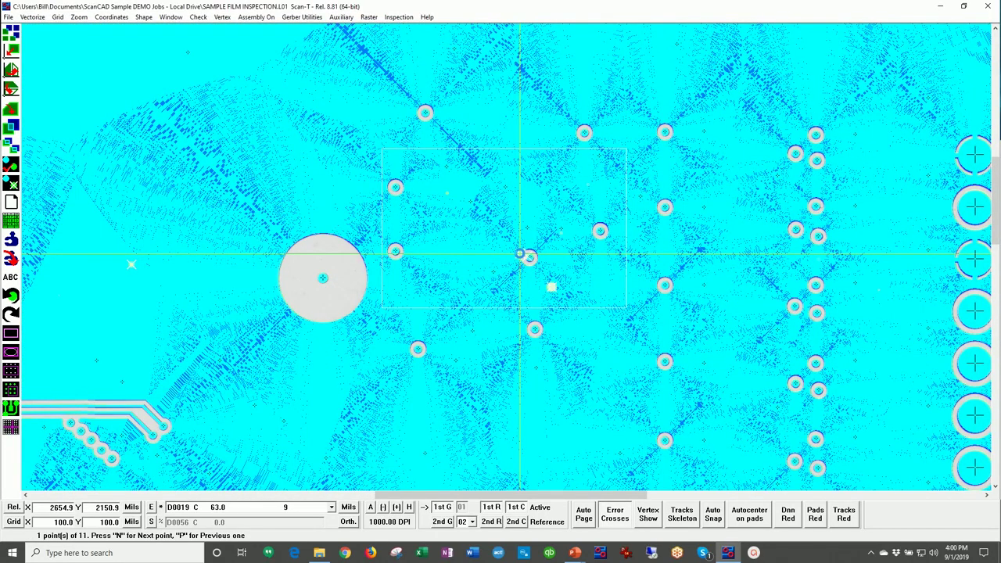
# Examine the first error point up close with the first Gerber and raster layers hidden, hiding and reshowing the first colour layer
pyautogui.click(440, 518)
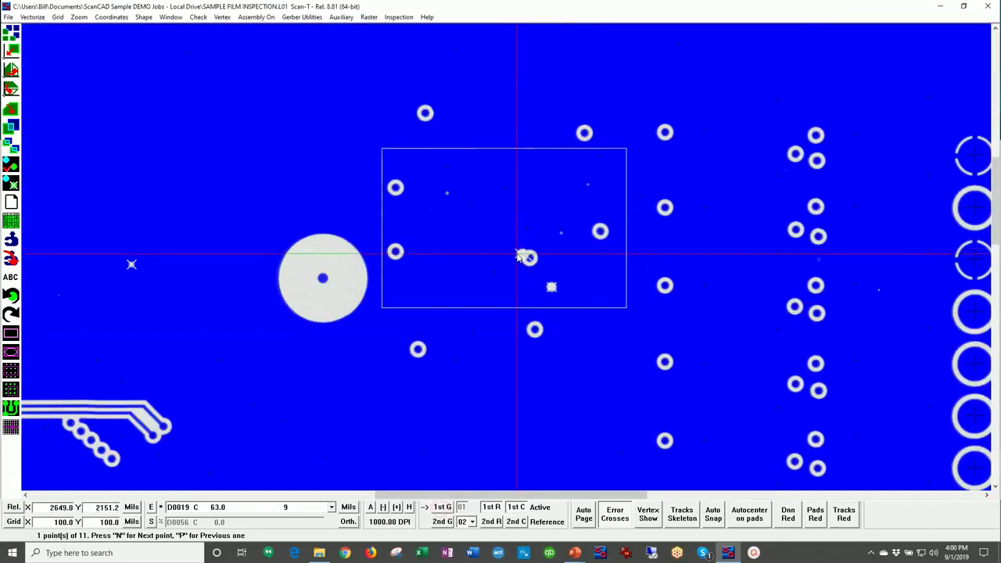
pyautogui.scroll(2, 532, 256)
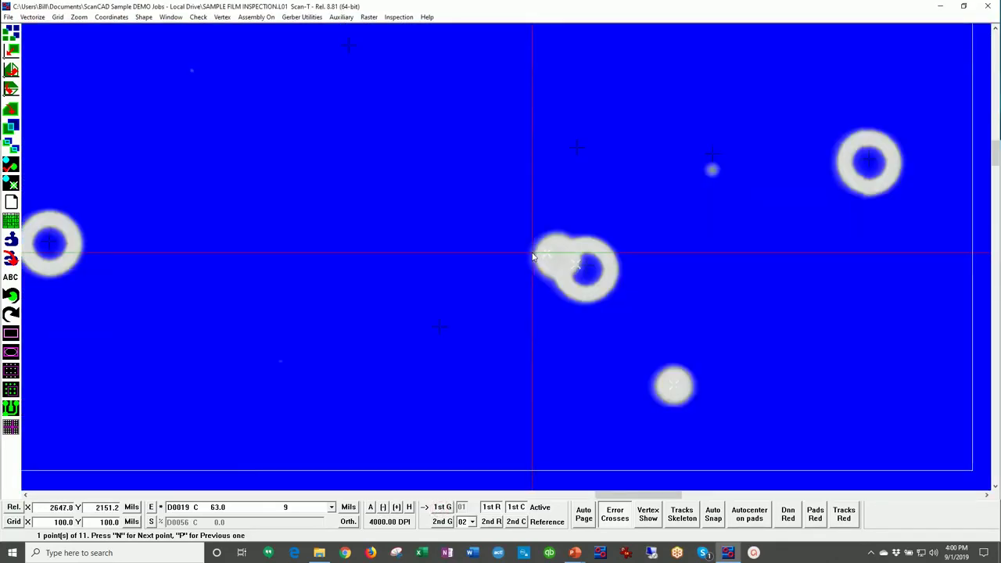
pyautogui.scroll(-1, 546, 255)
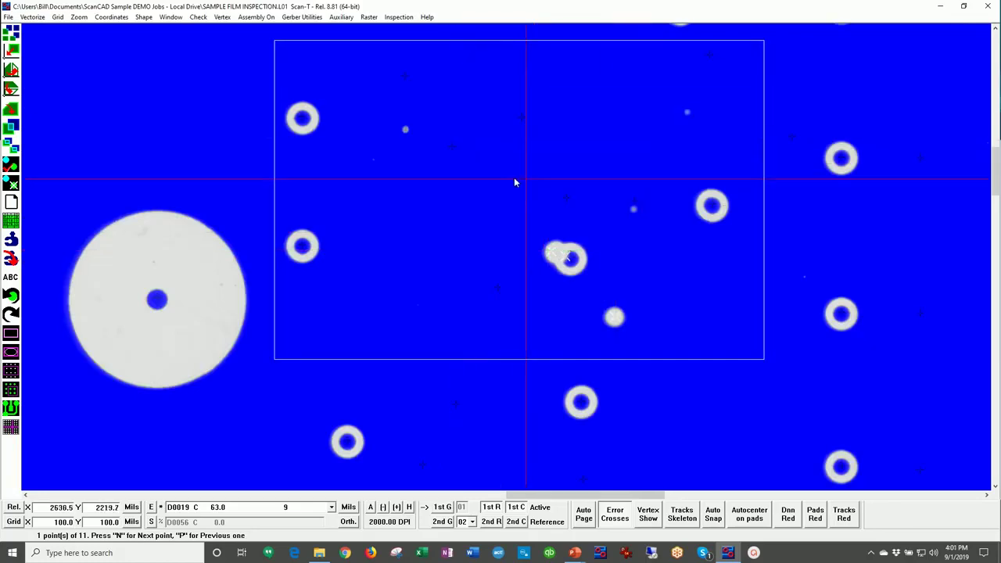
pyautogui.click(516, 507)
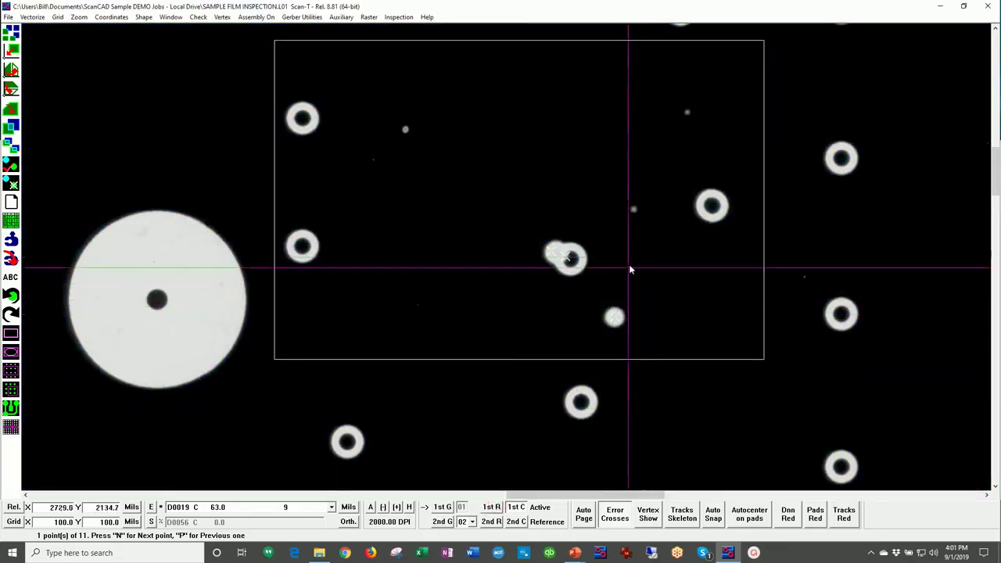
pyautogui.click(521, 510)
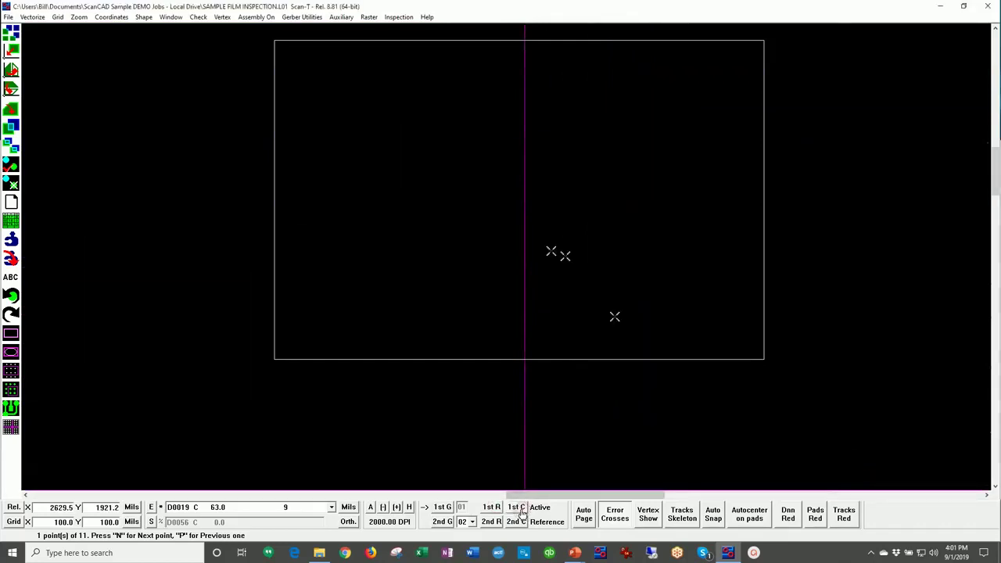
pyautogui.click(521, 510)
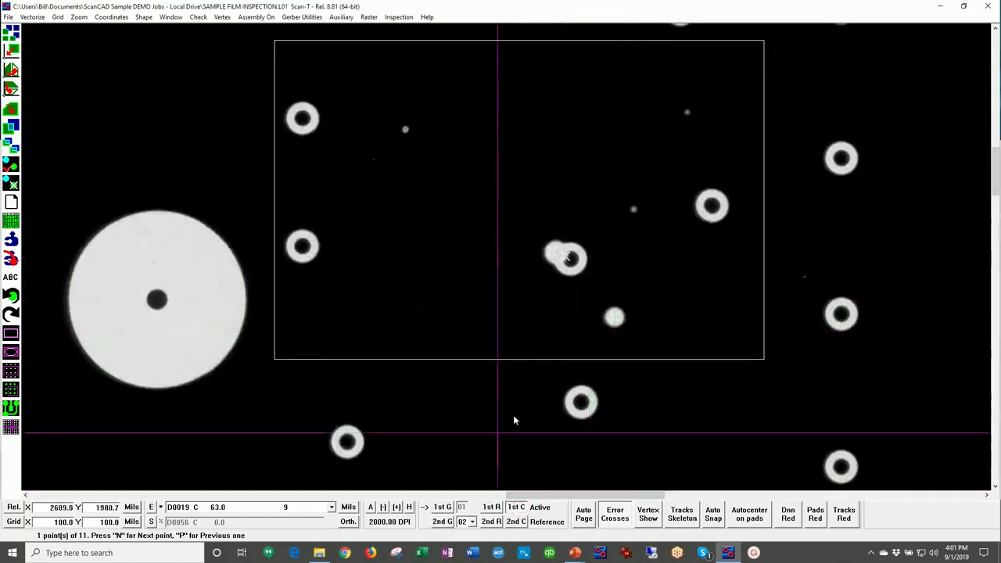
# Compare the Gerber data with the scanned image around the defects, overlaid and separately, then redisplay the colour and raster layers without Gerber
pyautogui.click(438, 508)
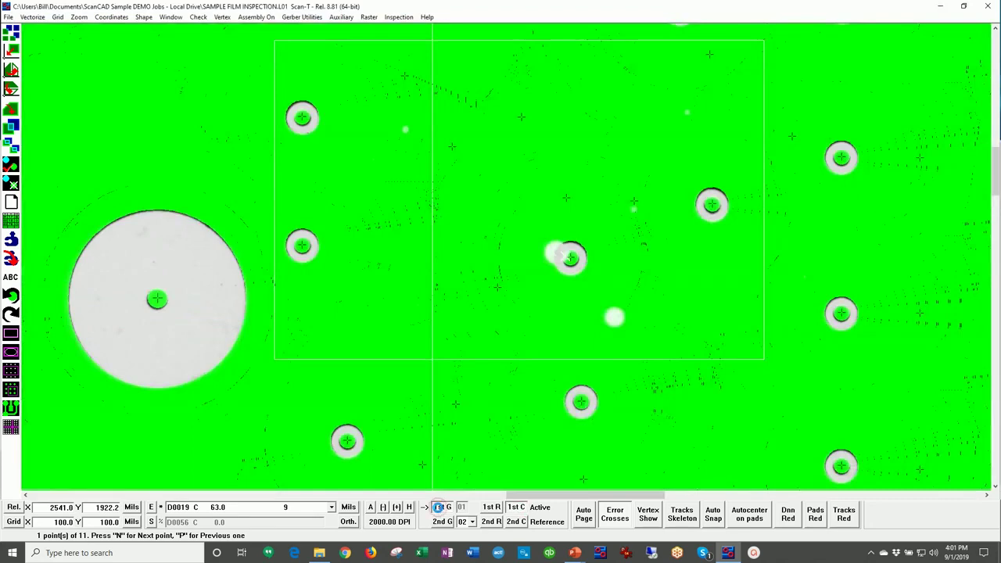
pyautogui.click(439, 508)
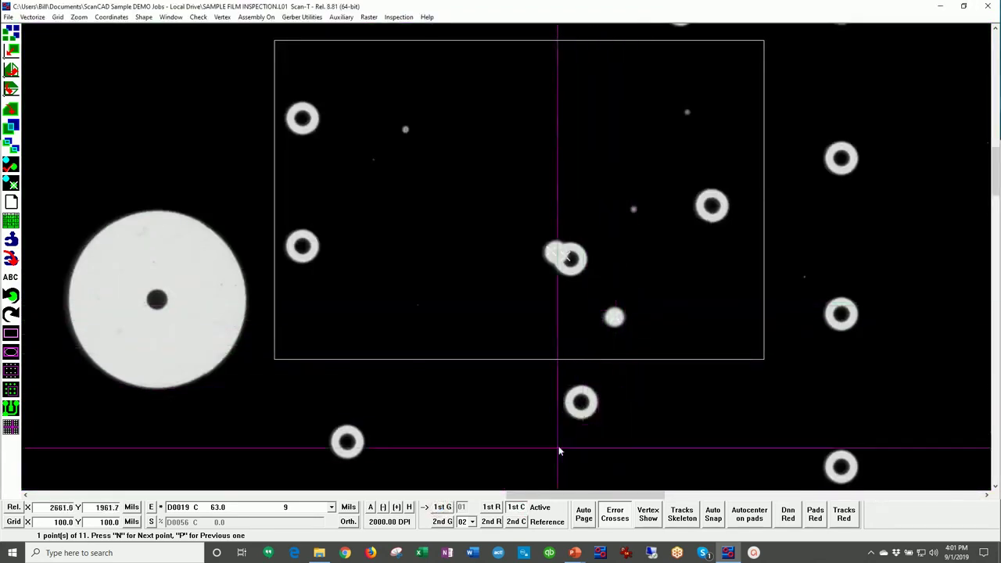
pyautogui.click(517, 508)
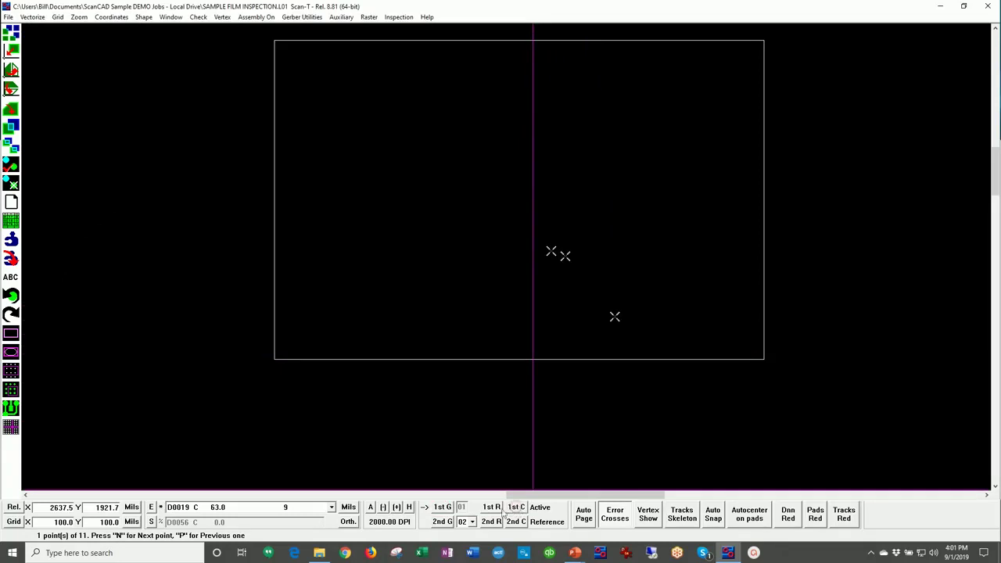
pyautogui.click(439, 508)
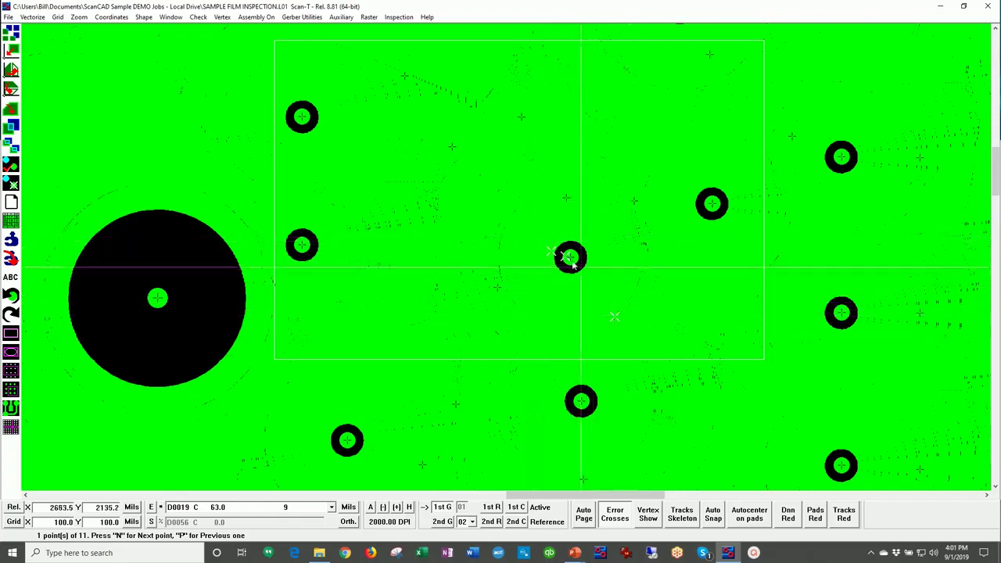
pyautogui.click(442, 509)
pyautogui.click(516, 507)
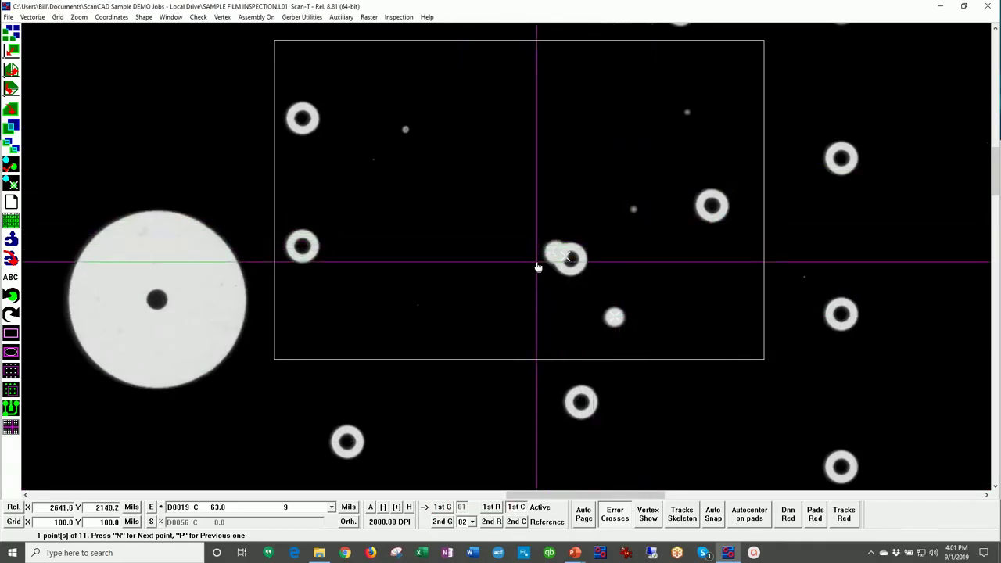
pyautogui.click(492, 507)
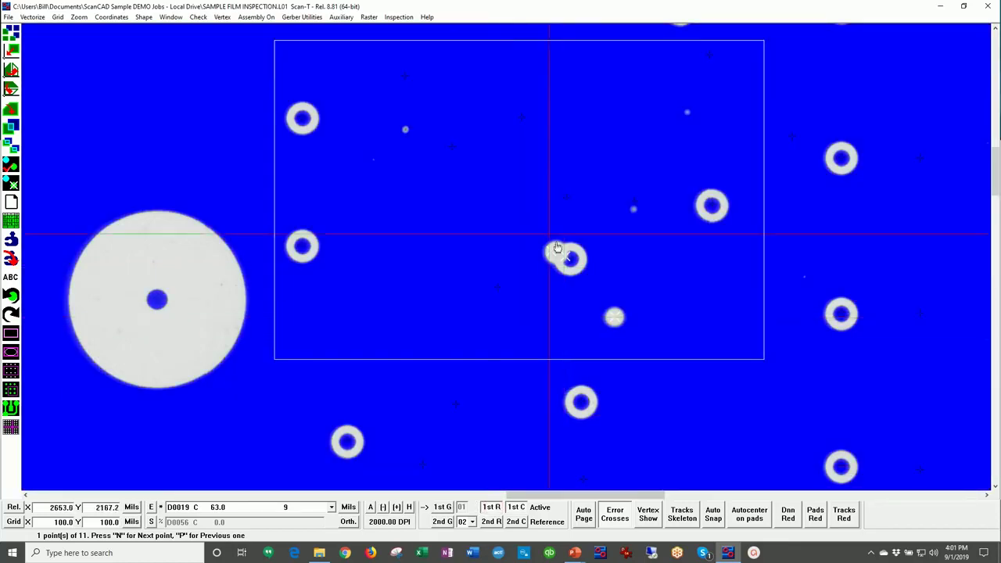
# Outline a window about 480 by 310 mils around the defects and run the Shorts & Opens micro defect check inside it at 02.0 mils and below
pyautogui.click(274, 50)
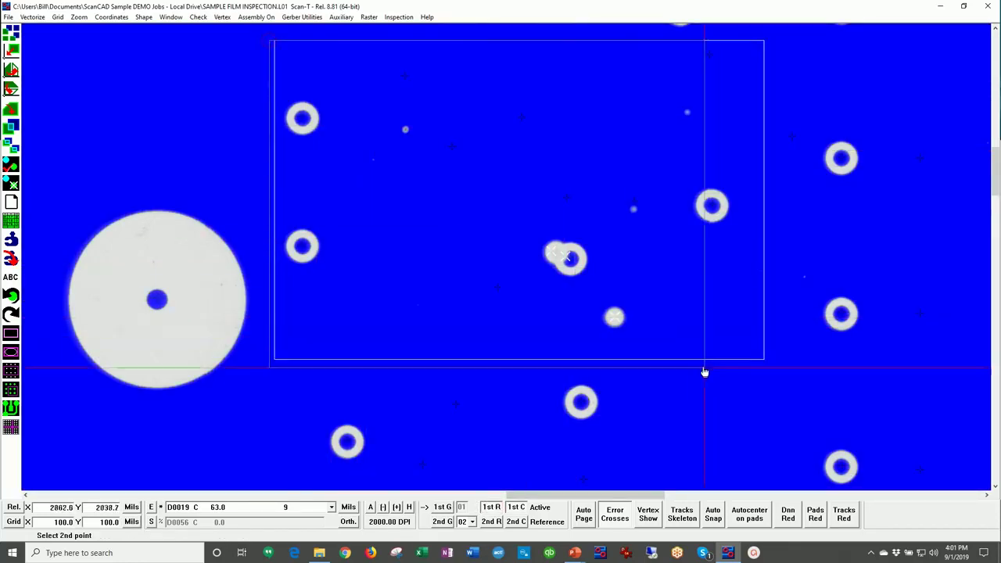
pyautogui.click(771, 369)
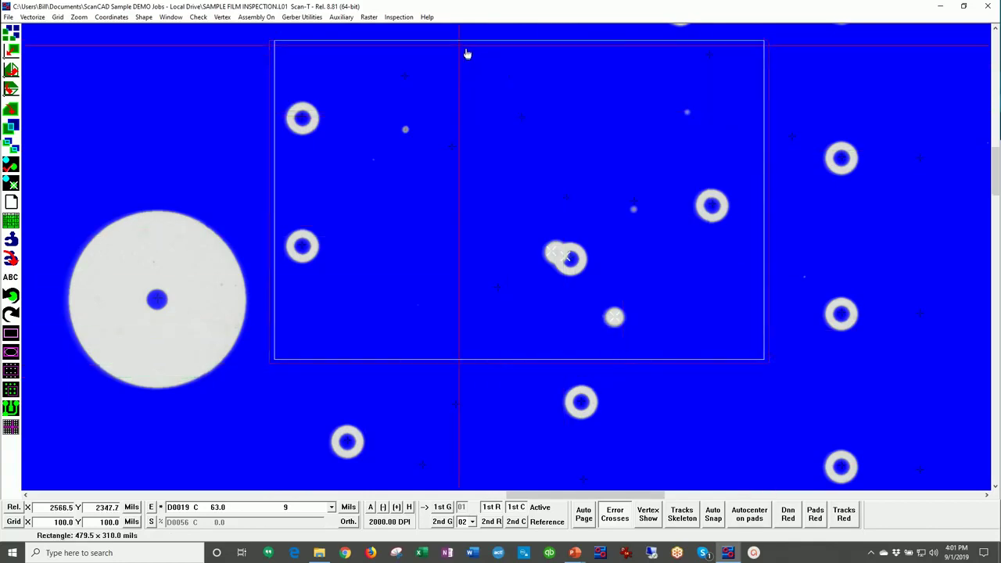
pyautogui.click(399, 18)
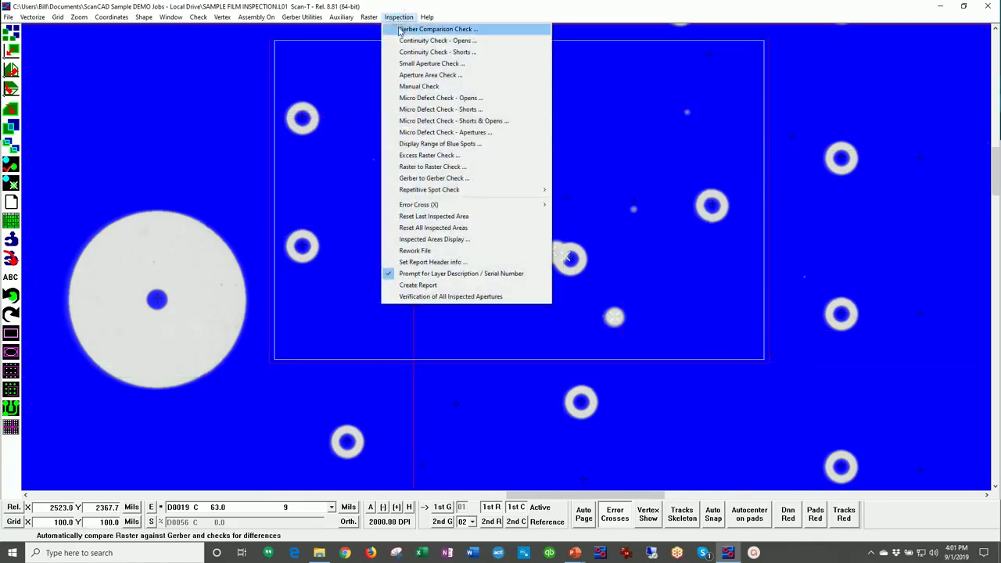
pyautogui.click(453, 122)
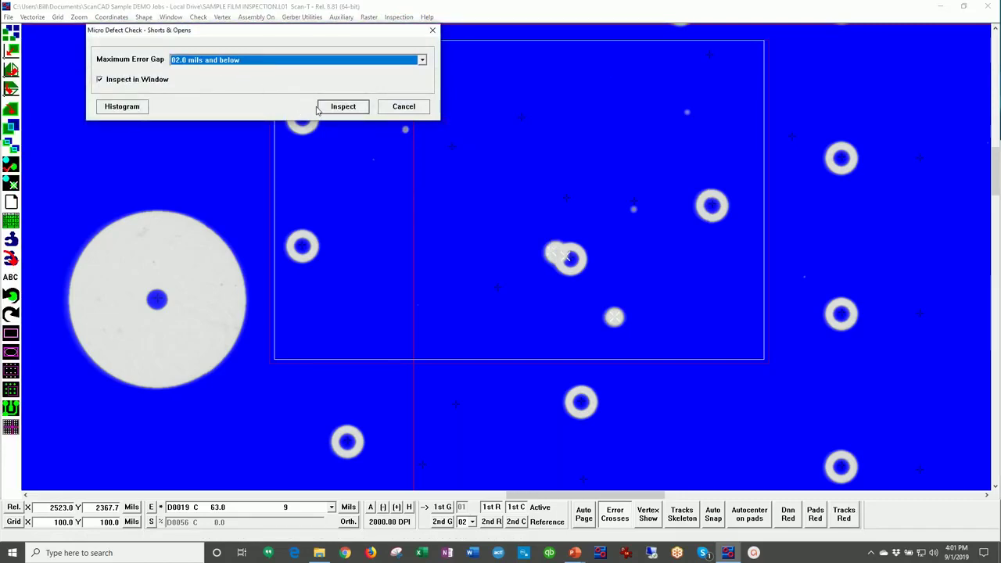
pyautogui.click(343, 106)
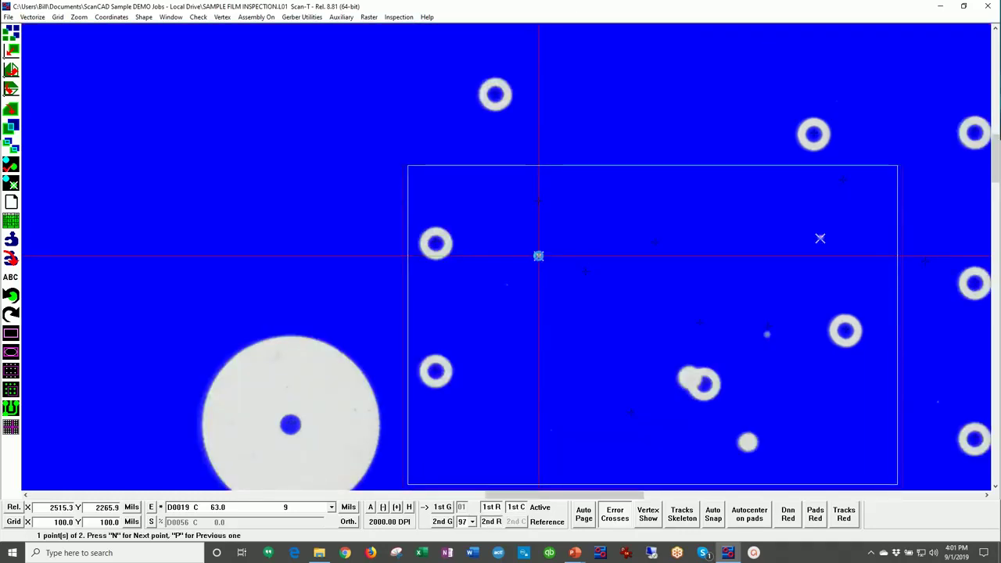
# Look over the marked defect points in the inspected area and close the film inspection job
pyautogui.scroll(2, 555, 263)
pyautogui.scroll(-1, 555, 263)
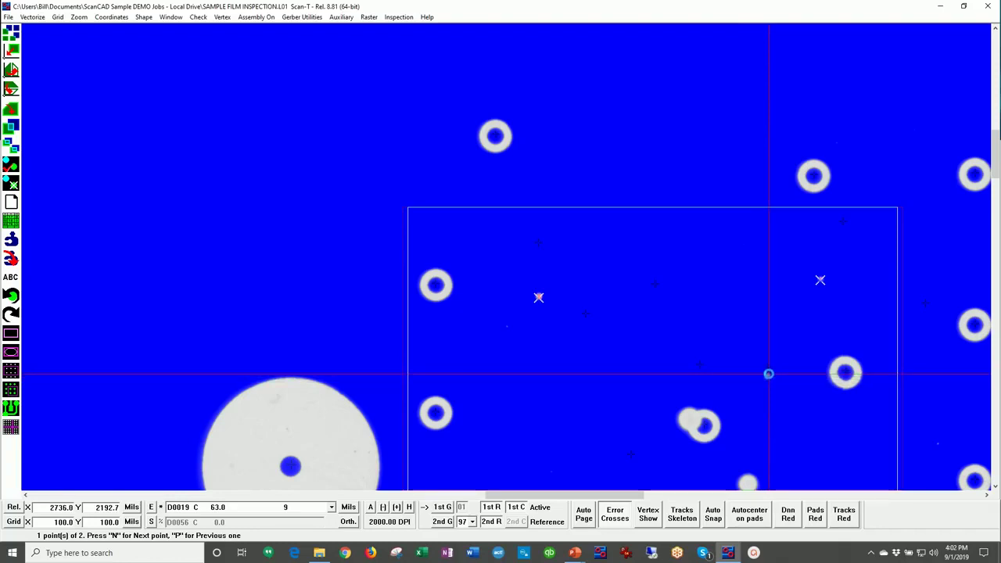
pyautogui.press('Escape')
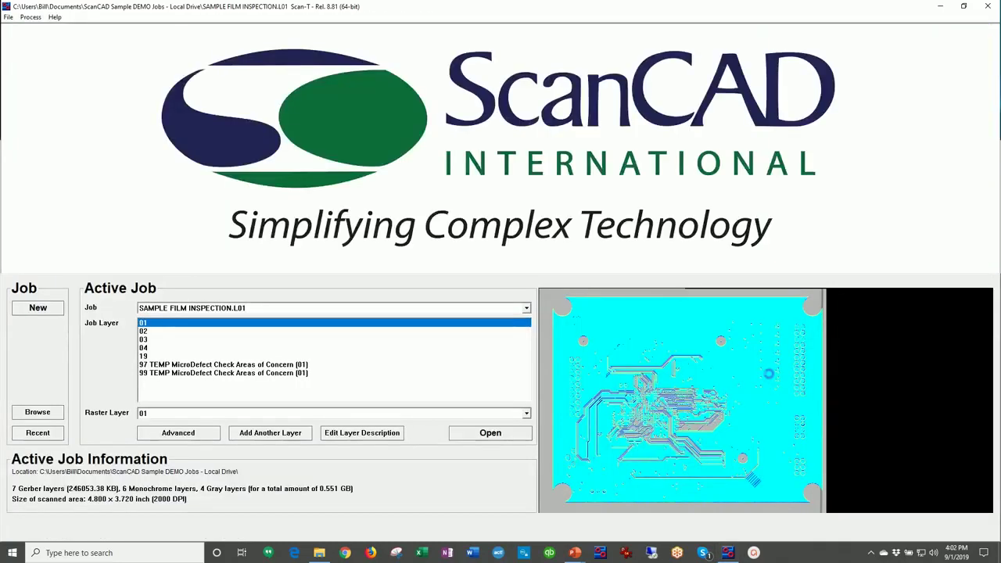
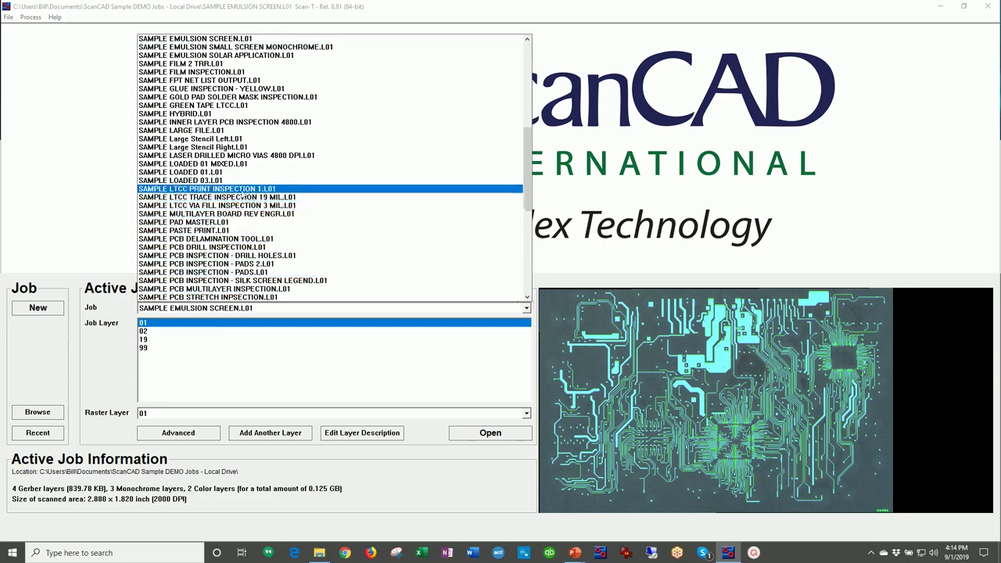
# Open the SAMPLE LOADED 01.L01 job and hide its first Gerber and first raster layers
pyautogui.click(193, 172)
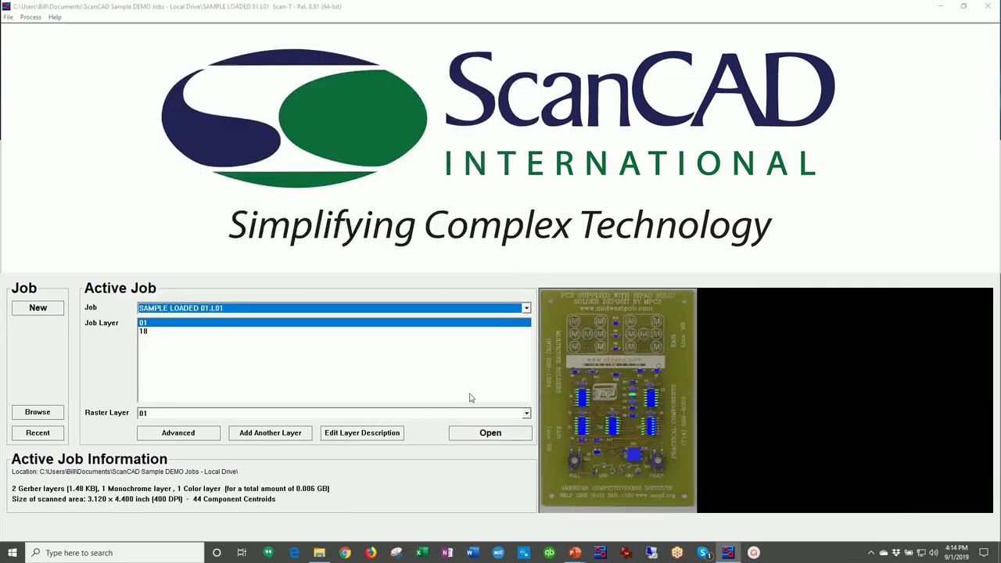
pyautogui.click(490, 433)
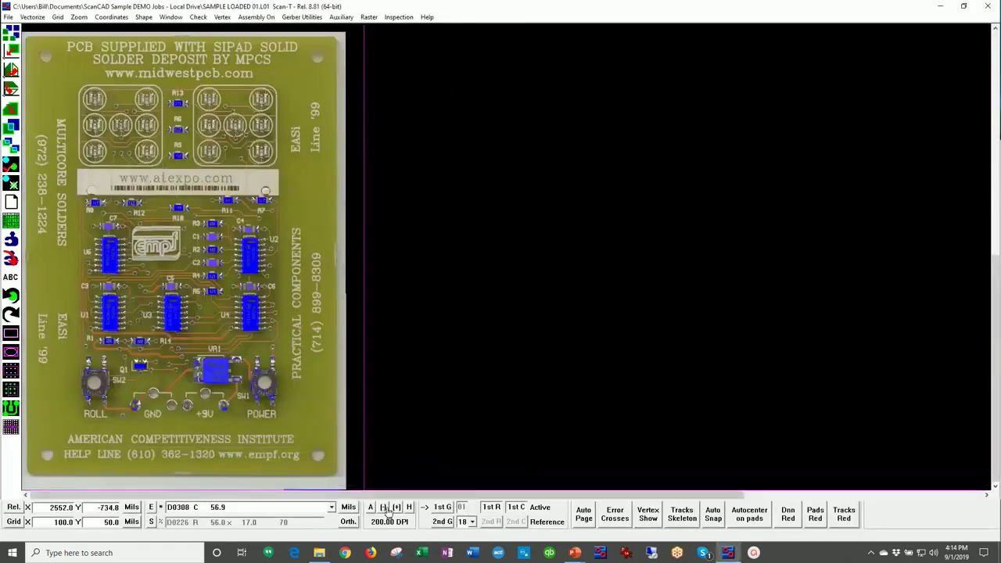
pyautogui.click(440, 508)
pyautogui.click(492, 508)
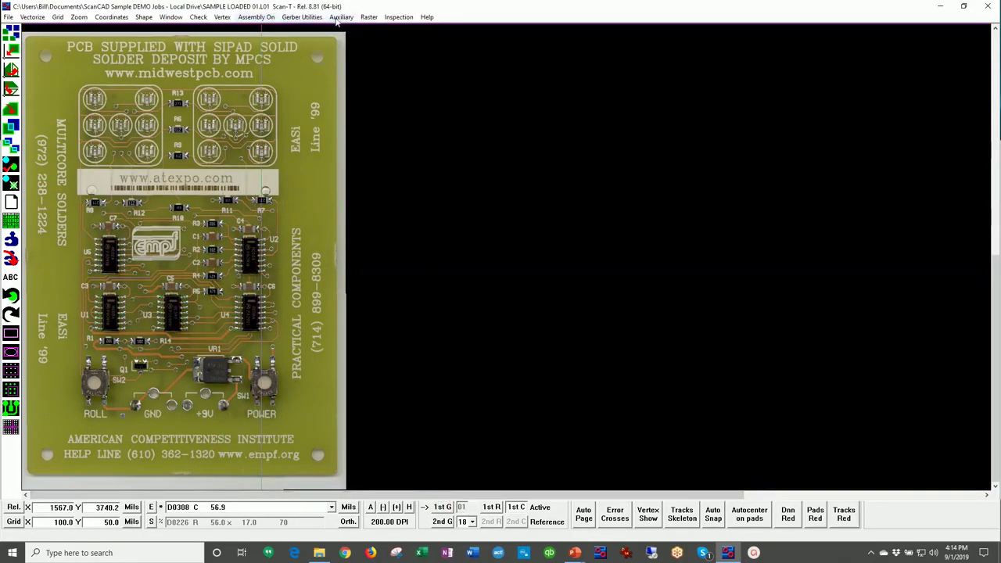
# Switch to assembly mode and select the R6 component outline to read its centroid data
pyautogui.click(255, 18)
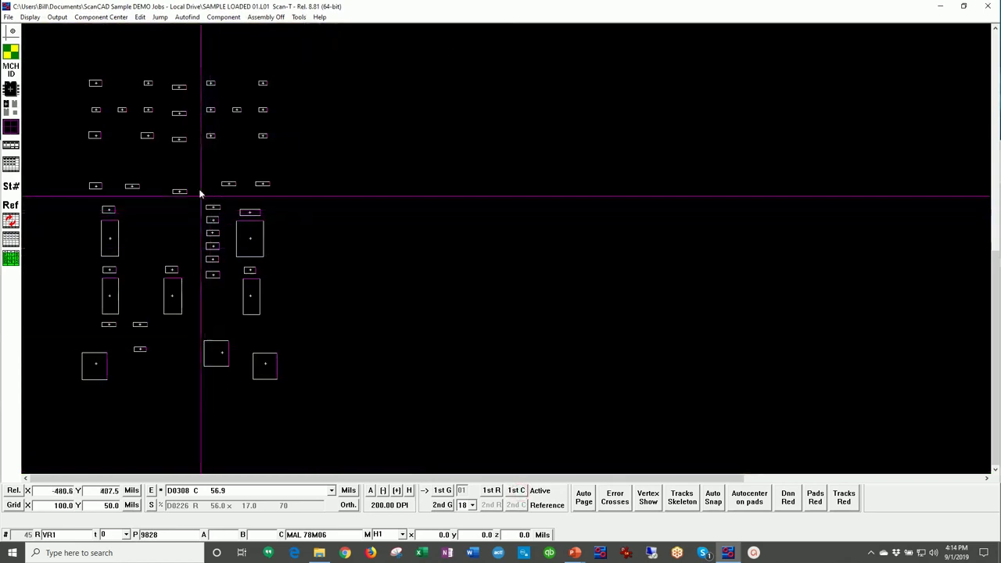
pyautogui.scroll(2, 180, 146)
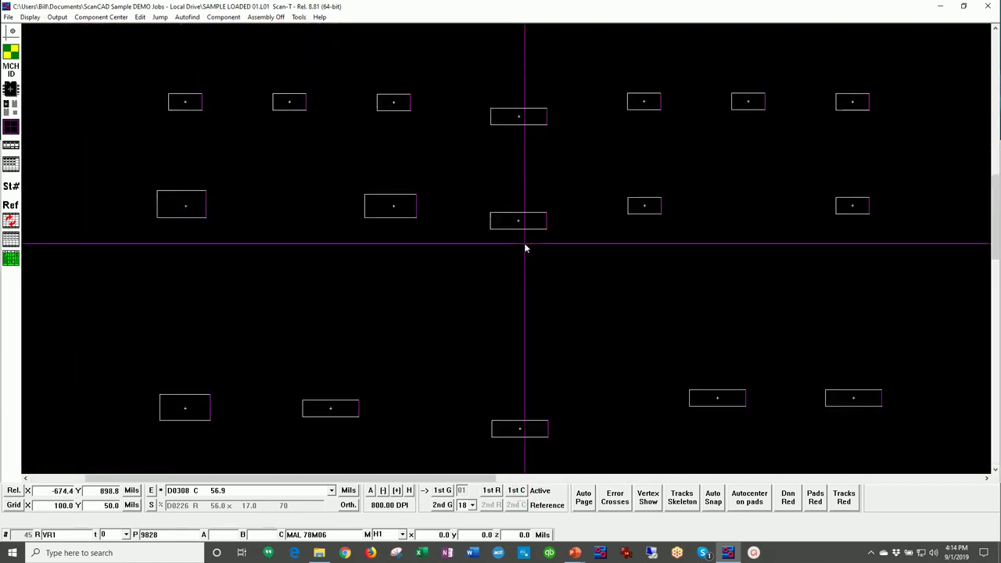
pyautogui.click(519, 120)
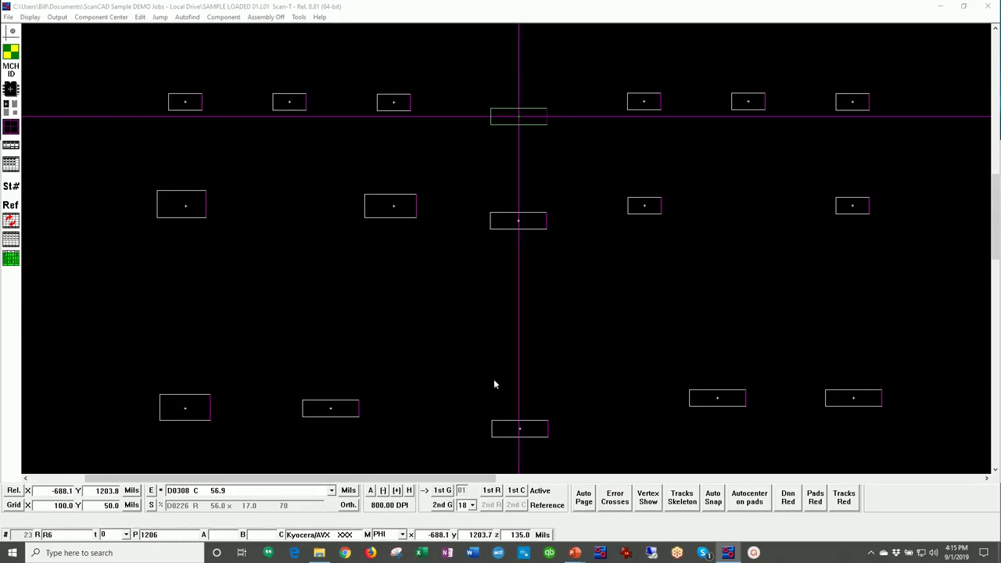
# Show the first colour layer under the outlines and check the component data of R6, R9 and U3 against the board image
pyautogui.click(515, 491)
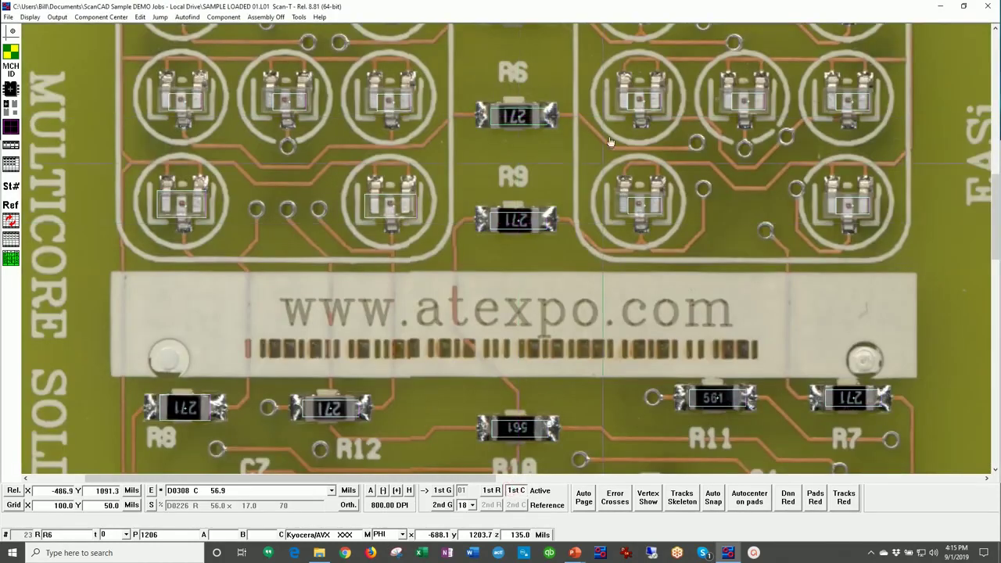
pyautogui.click(514, 123)
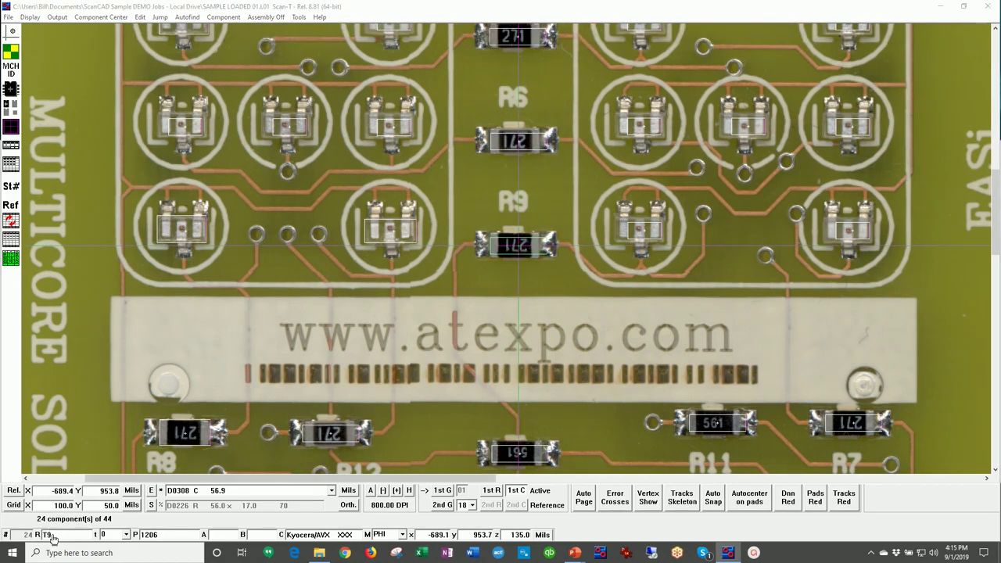
pyautogui.click(521, 294)
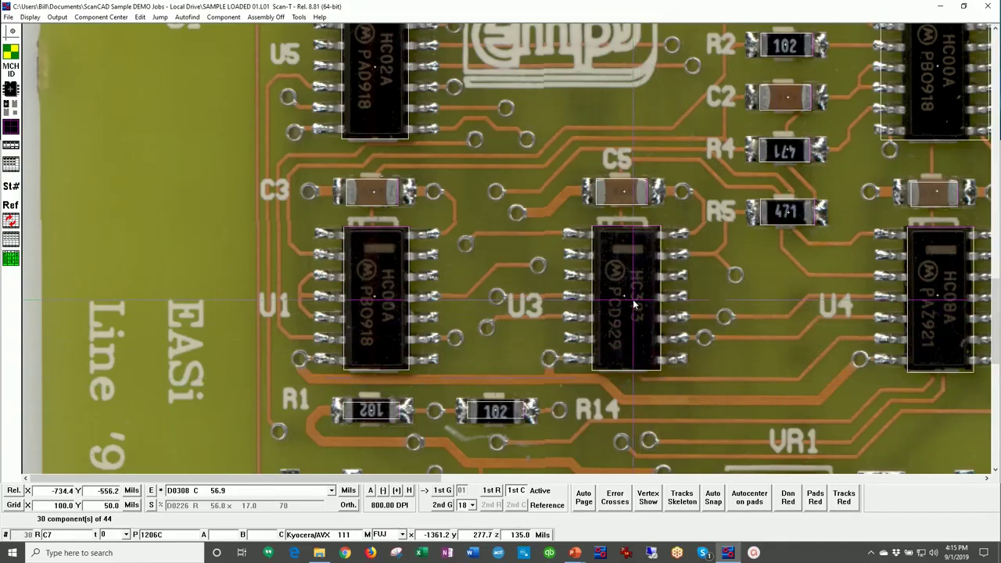
pyautogui.click(624, 299)
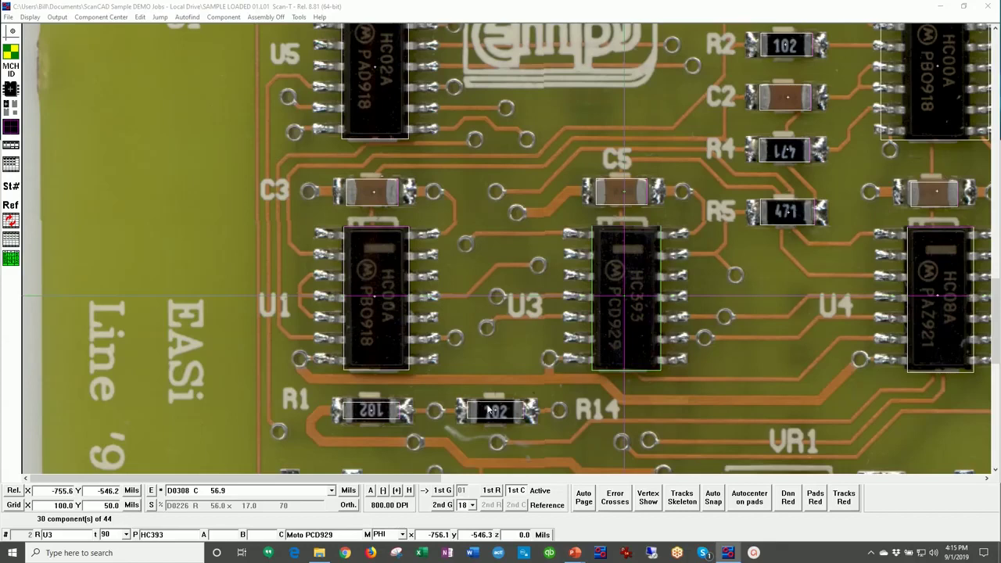
pyautogui.scroll(-2, 483, 414)
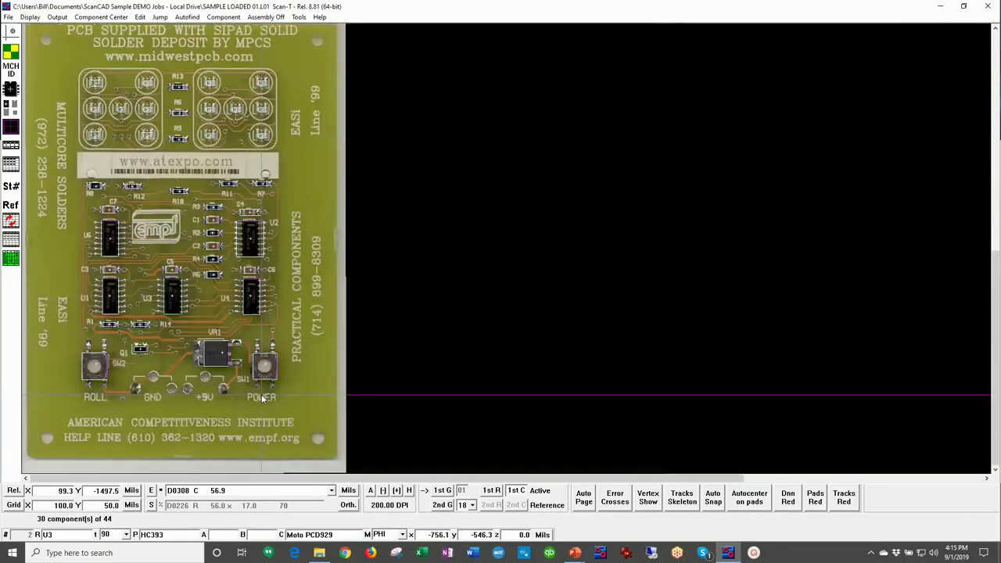
# Hide and reshow the first colour layer to compare the component outlines with the populated board image
pyautogui.click(521, 491)
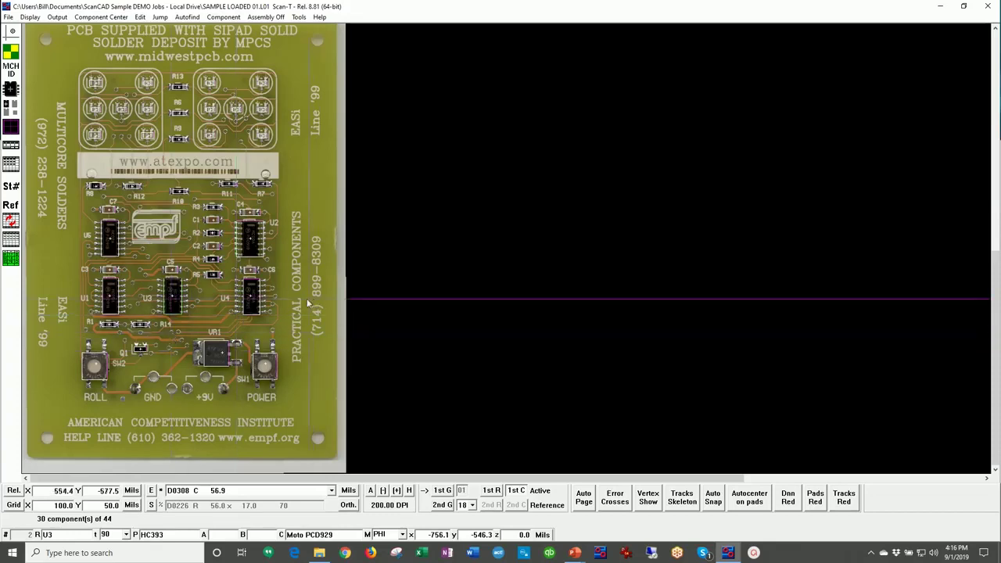
pyautogui.click(518, 496)
pyautogui.click(519, 495)
pyautogui.click(519, 495)
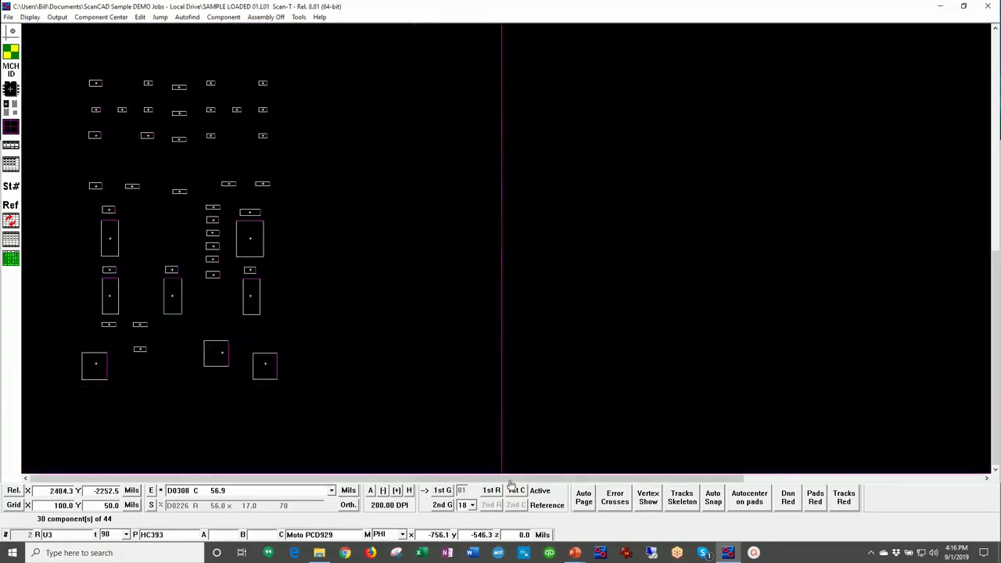
pyautogui.click(516, 490)
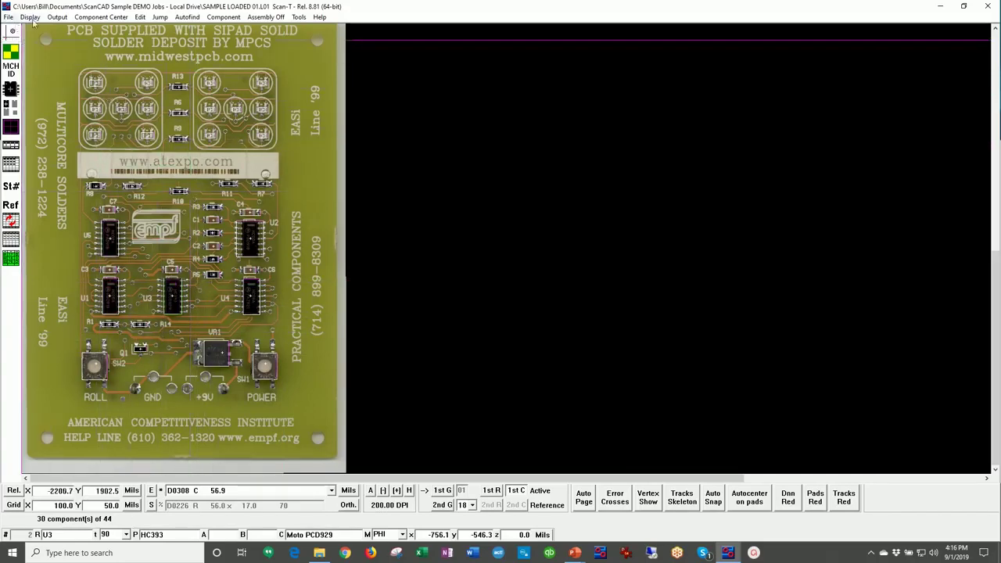
# Browse the machine formats offered for the board output file, and leave without writing a file
pyautogui.click(61, 19)
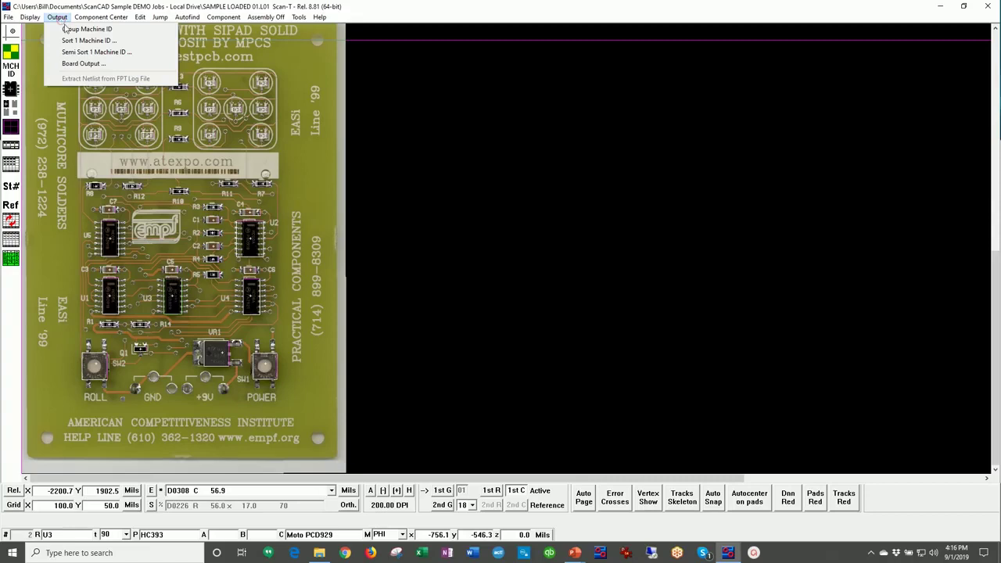
pyautogui.click(83, 63)
pyautogui.click(276, 59)
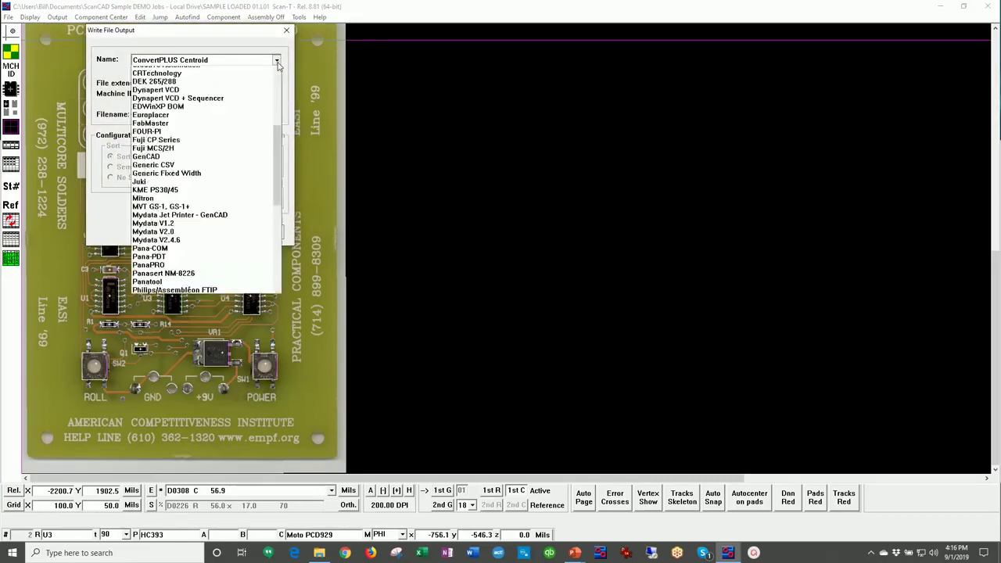
pyautogui.moveTo(274, 168)
pyautogui.mouseDown()
pyautogui.moveTo(277, 106)
pyautogui.moveTo(304, 279)
pyautogui.moveTo(287, 183)
pyautogui.mouseUp()
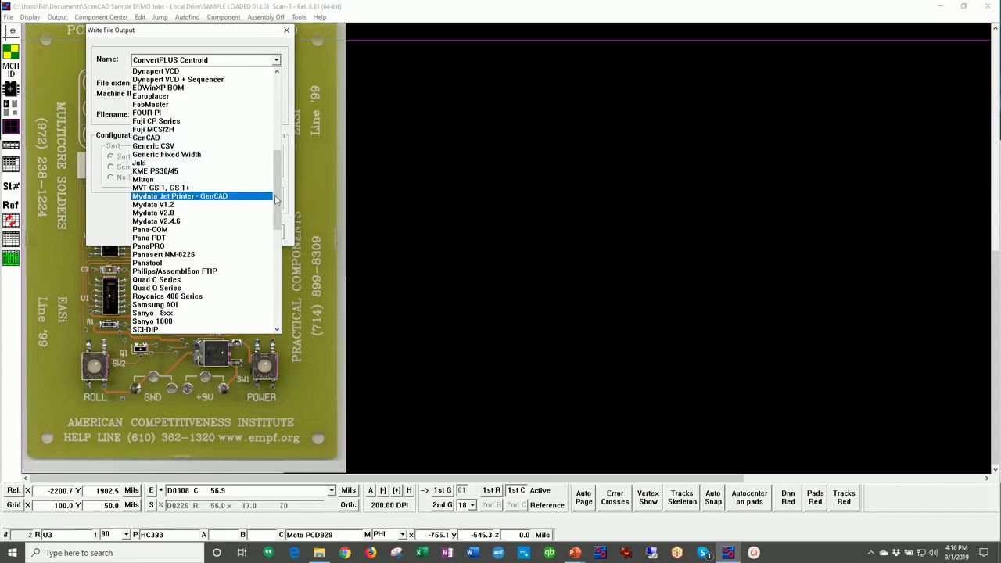
pyautogui.moveTo(275, 197); pyautogui.dragTo(275, 224)
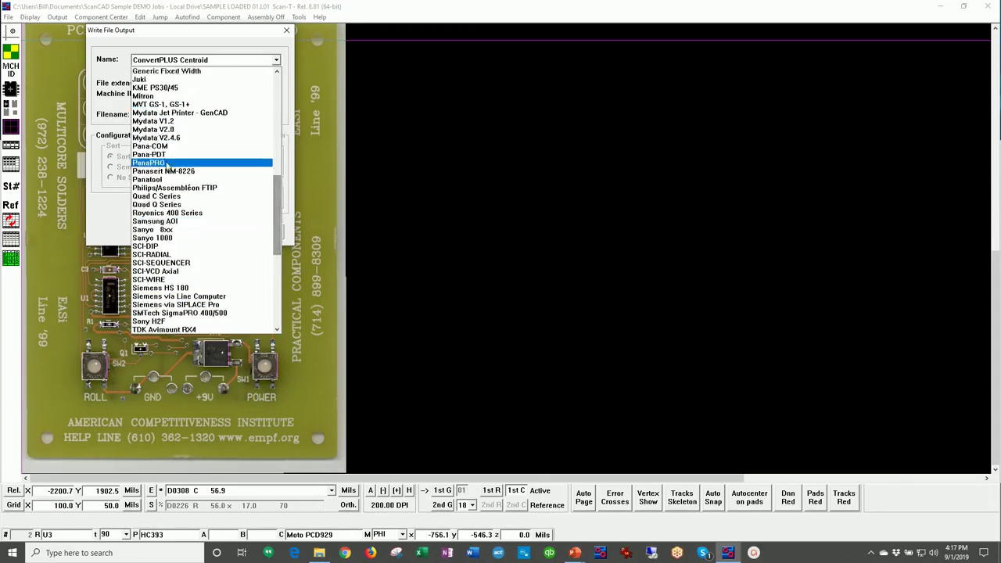
pyautogui.click(472, 306)
pyautogui.click(265, 235)
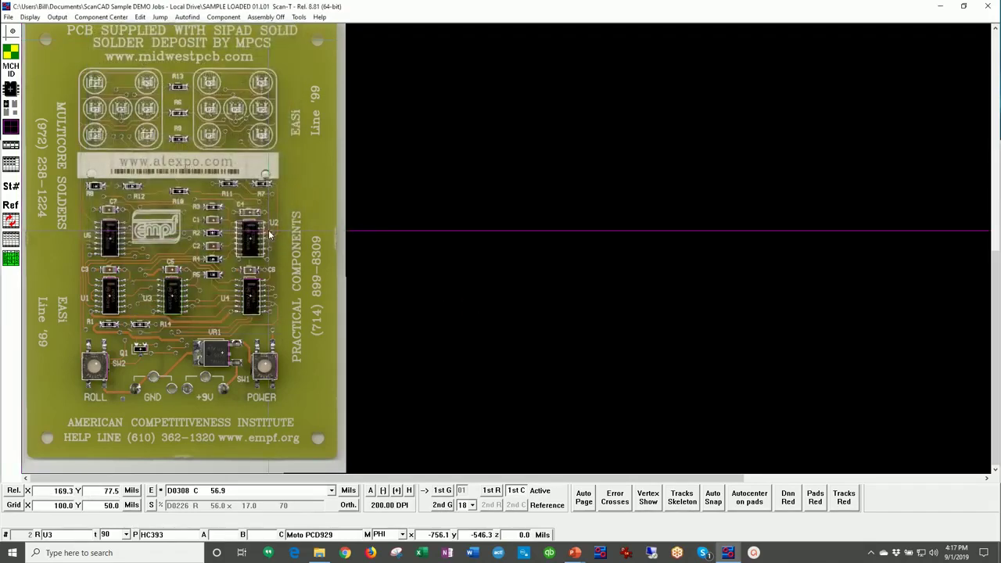
# Close the loaded board job, switch to the PowerPoint slide show and advance to the ScanINSPECT VPI Data Creation Process slide
pyautogui.hotkey('alt', 'F4')
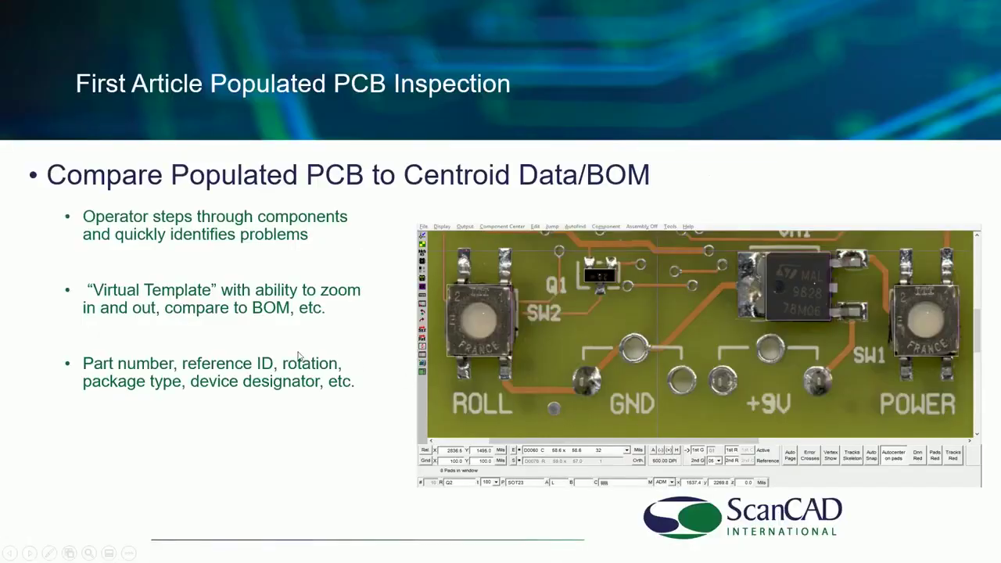
pyautogui.press('Right')
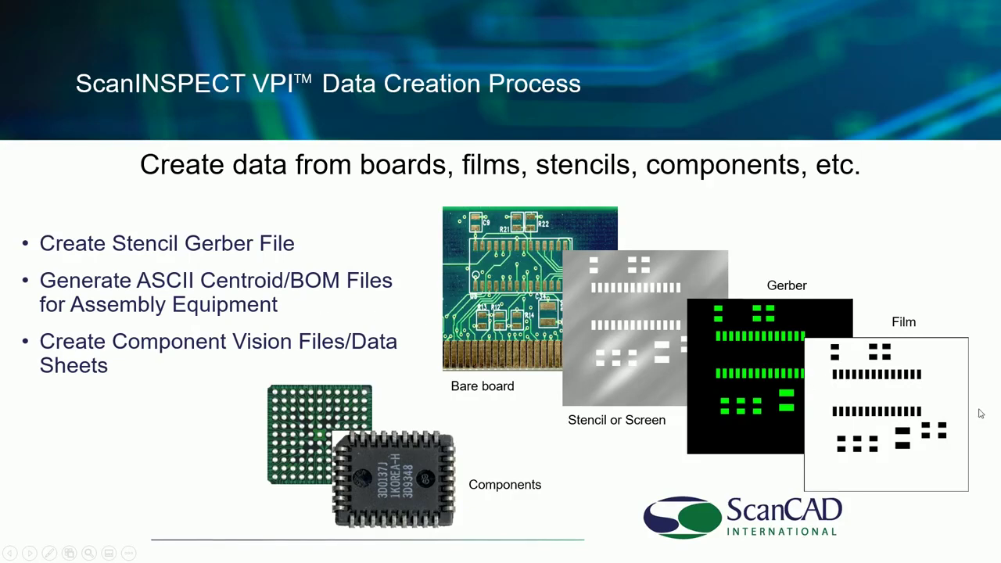
# Switch back to Scan-T, open the SAMPLE COLOR PCB.L01 job and look over its bare board scan
pyautogui.hotkey('alt', 'Tab')
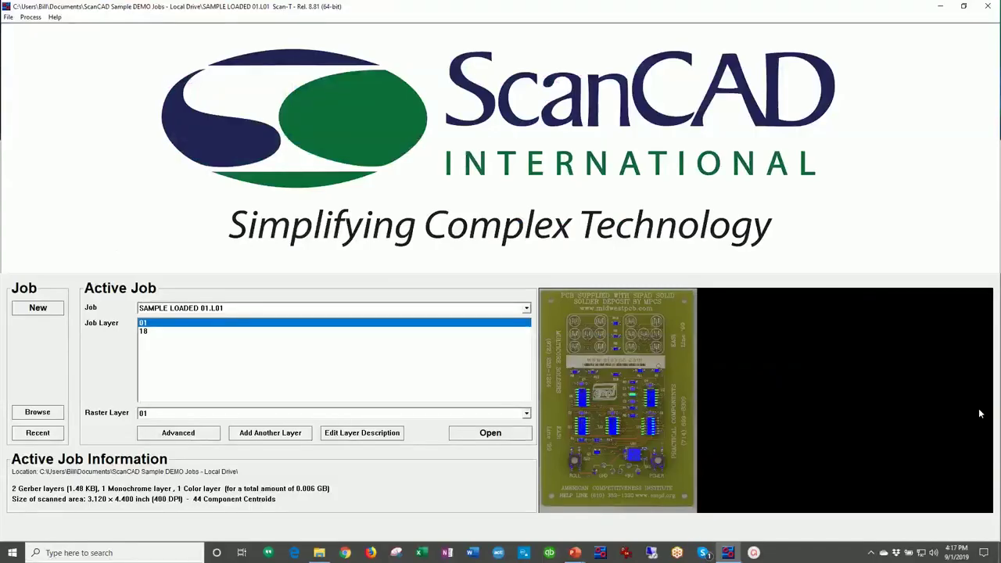
pyautogui.click(526, 308)
pyautogui.scroll(3, 375, 212)
pyautogui.scroll(5, 495, 268)
pyautogui.click(465, 201)
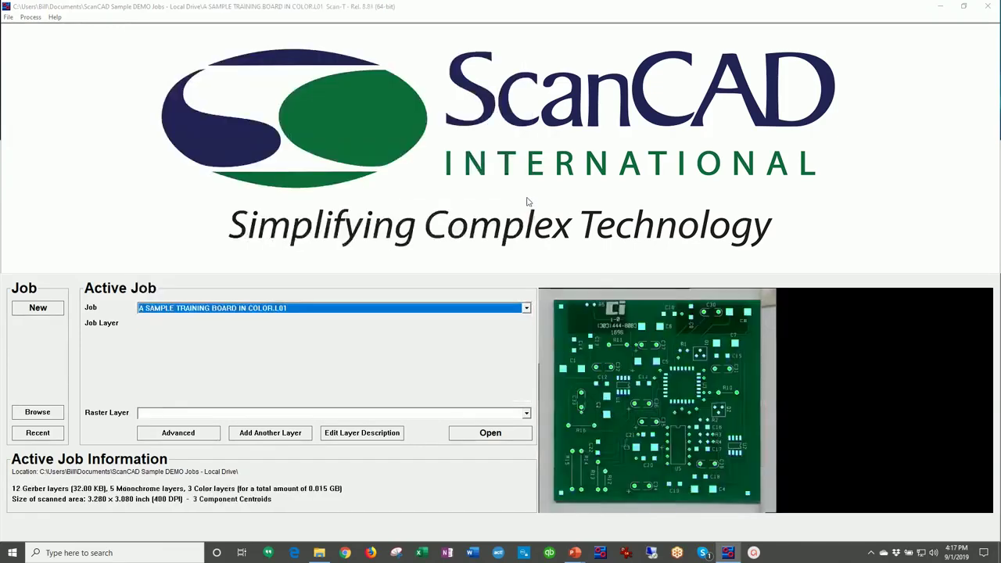
pyautogui.click(527, 307)
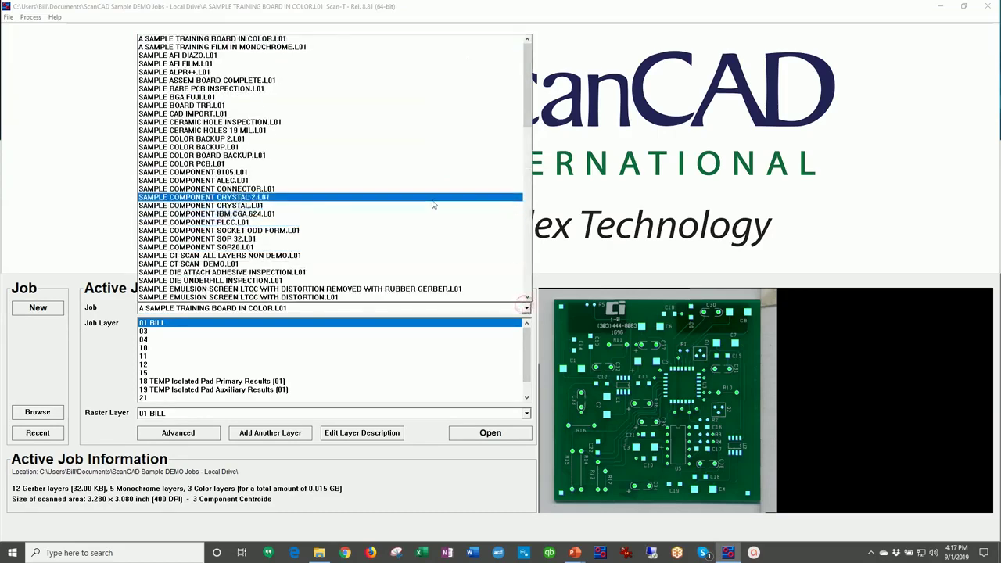
pyautogui.click(192, 163)
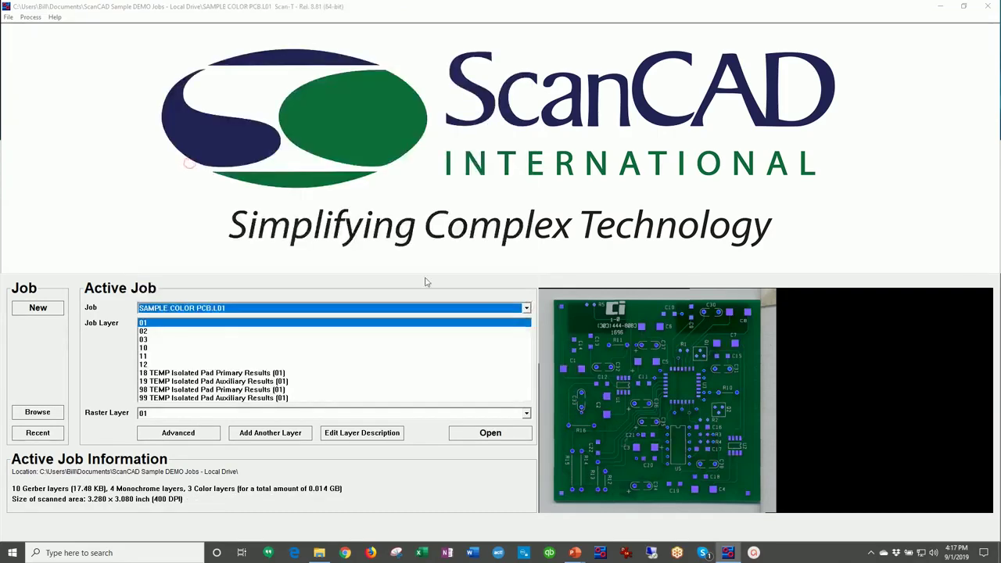
pyautogui.click(481, 433)
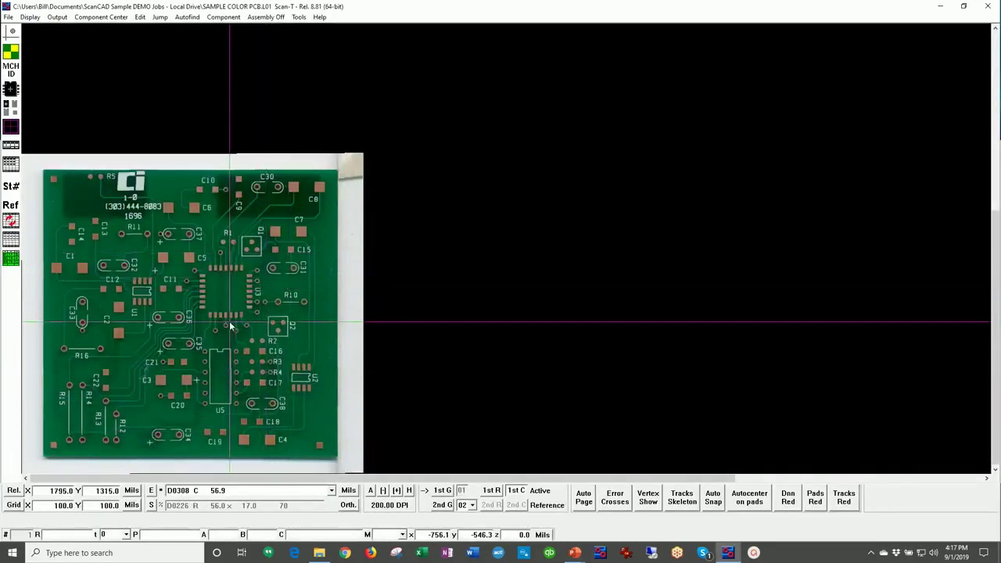
pyautogui.scroll(1, 230, 321)
pyautogui.scroll(2, 438, 244)
pyautogui.scroll(-4, 439, 249)
pyautogui.scroll(-1, 430, 248)
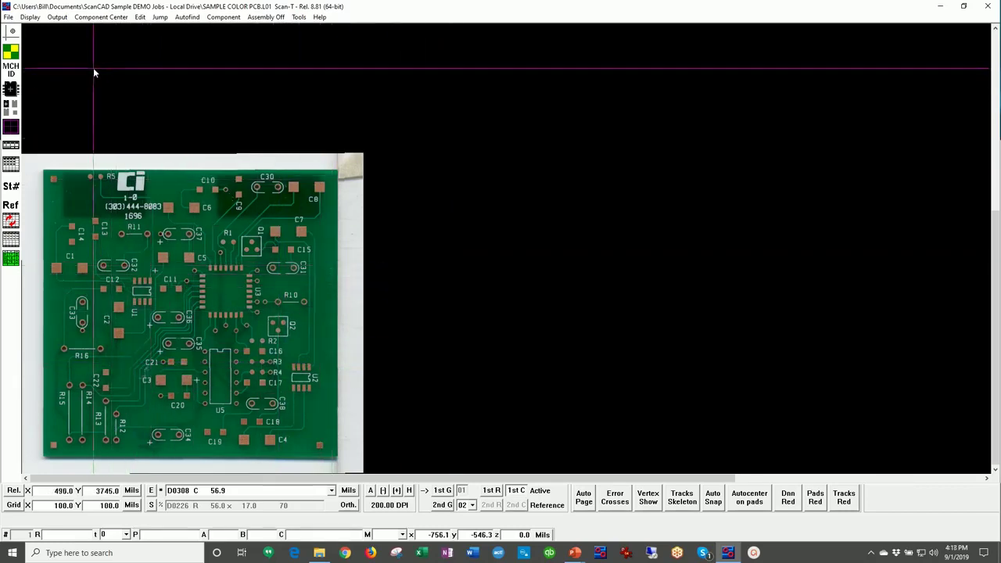
# Vectorize the isolated pads of the bare board scan, overwriting the reference layer and creating new condensed apertures in the aperture table
pyautogui.click(262, 17)
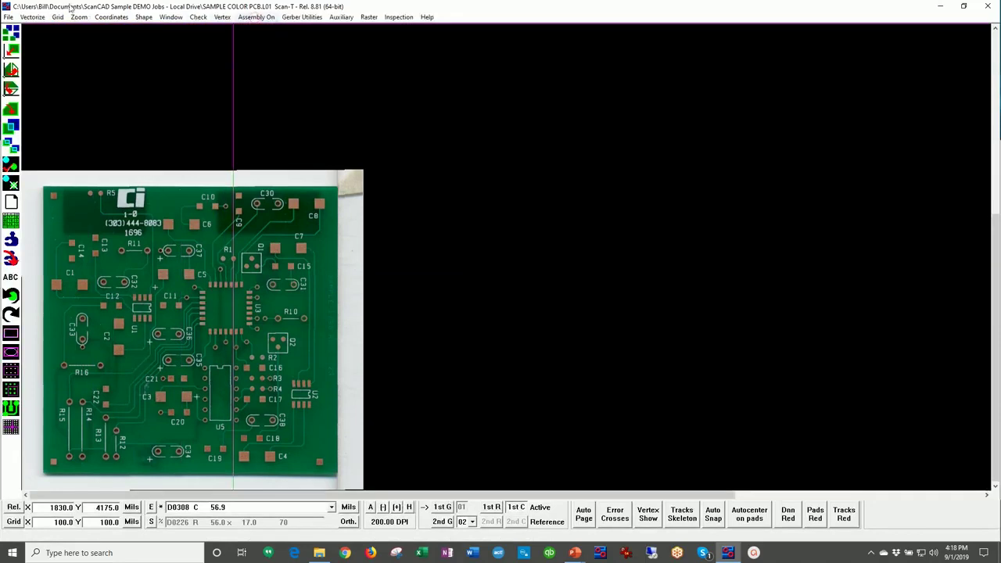
pyautogui.click(32, 16)
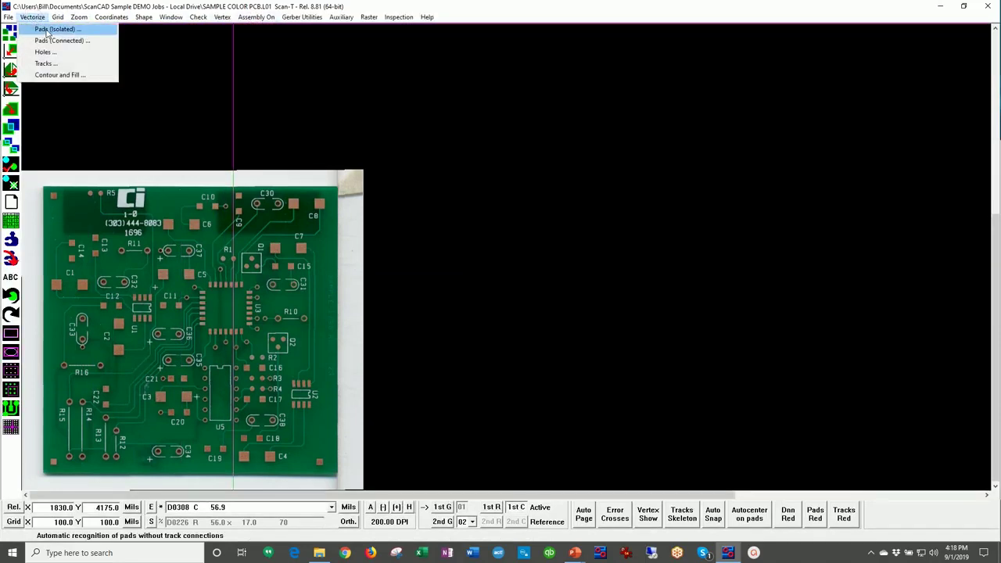
pyautogui.click(47, 30)
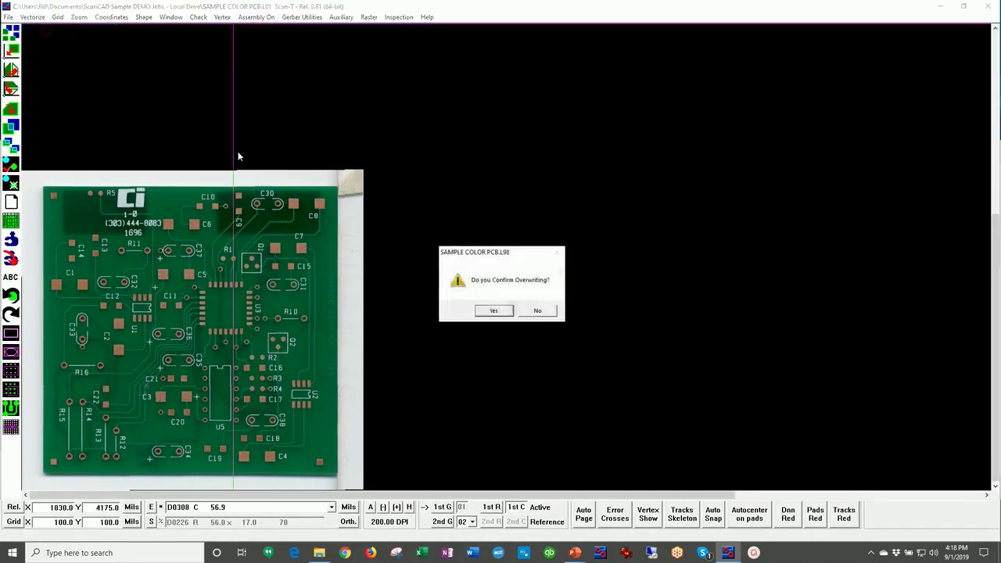
pyautogui.click(492, 312)
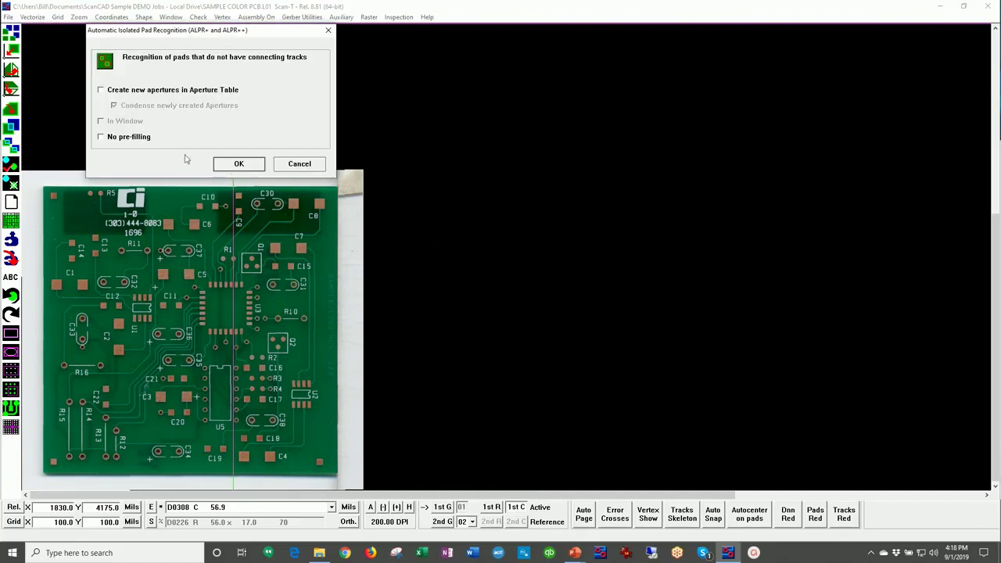
pyautogui.click(100, 90)
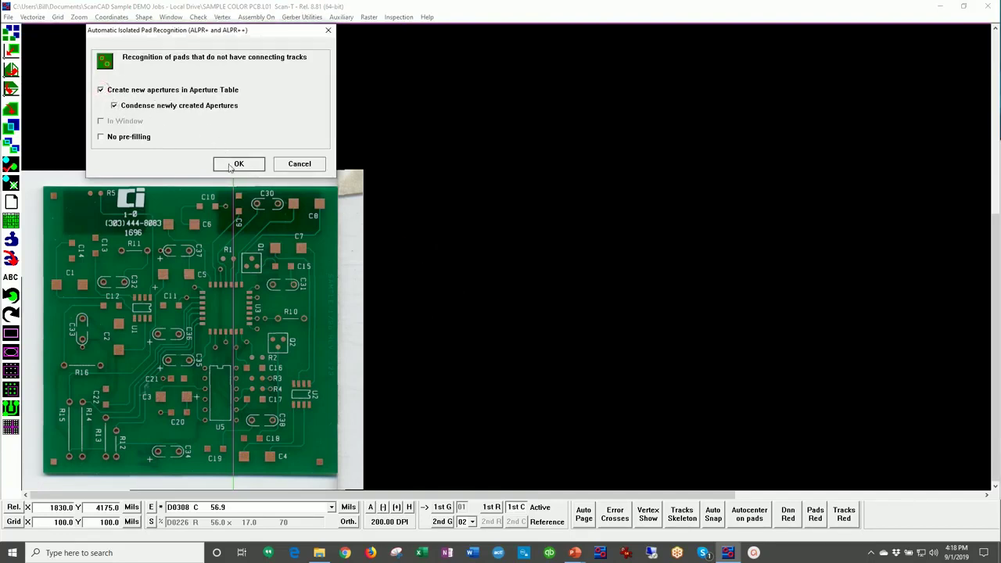
pyautogui.click(236, 164)
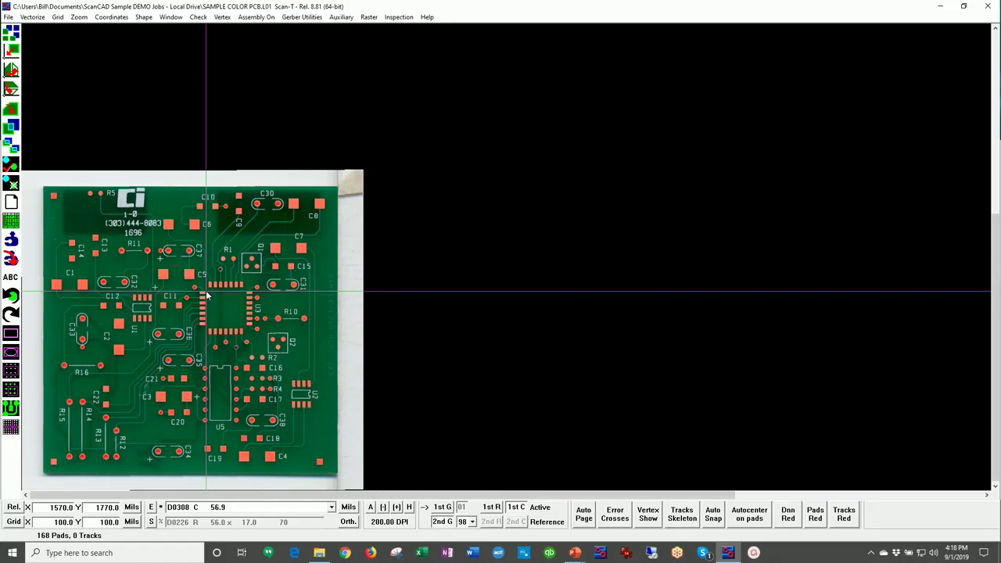
# Merge the recognised pads from the Gerber reference layer into the active layer and display the active Gerber alone
pyautogui.click(524, 509)
pyautogui.click(522, 509)
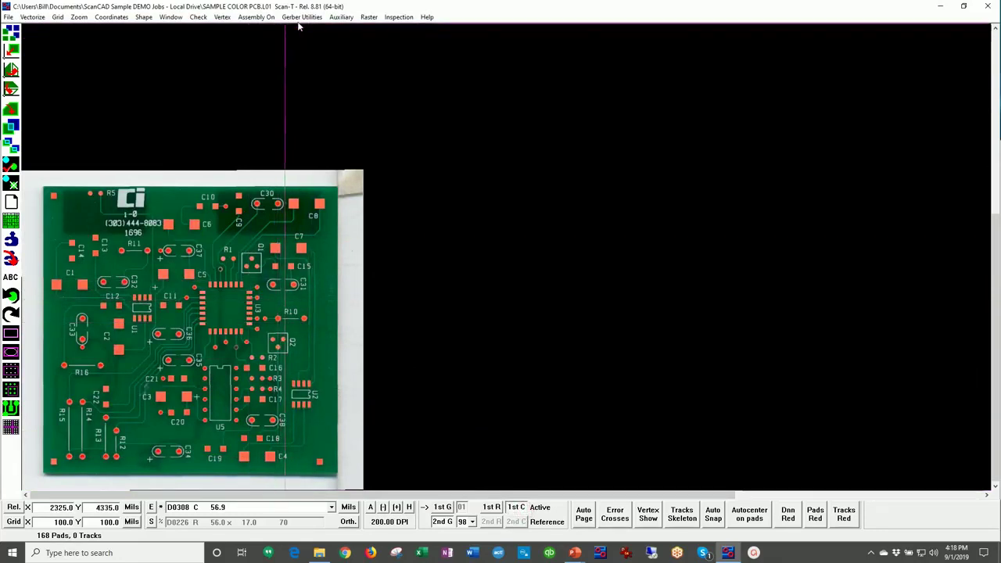
pyautogui.click(348, 19)
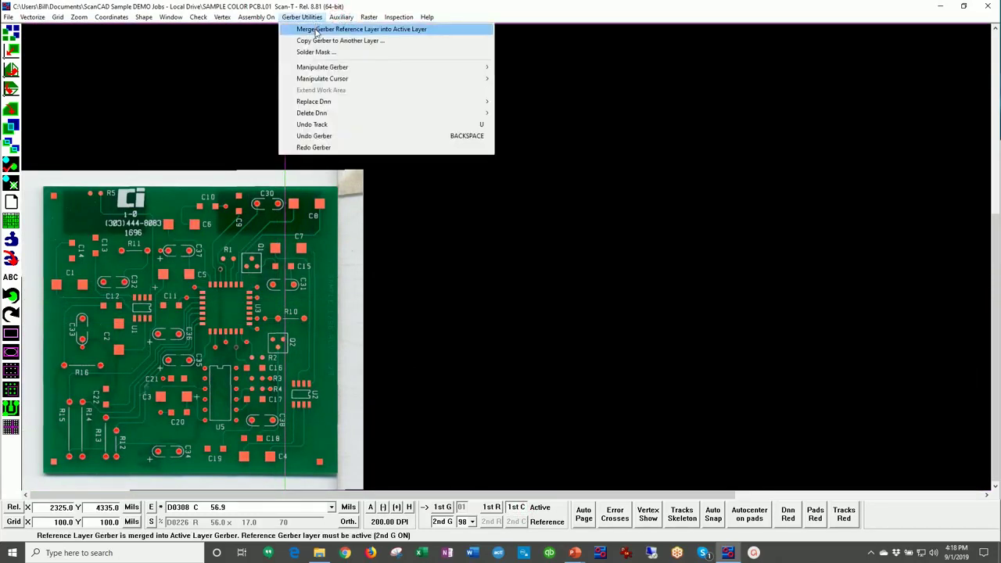
pyautogui.click(316, 32)
pyautogui.click(484, 311)
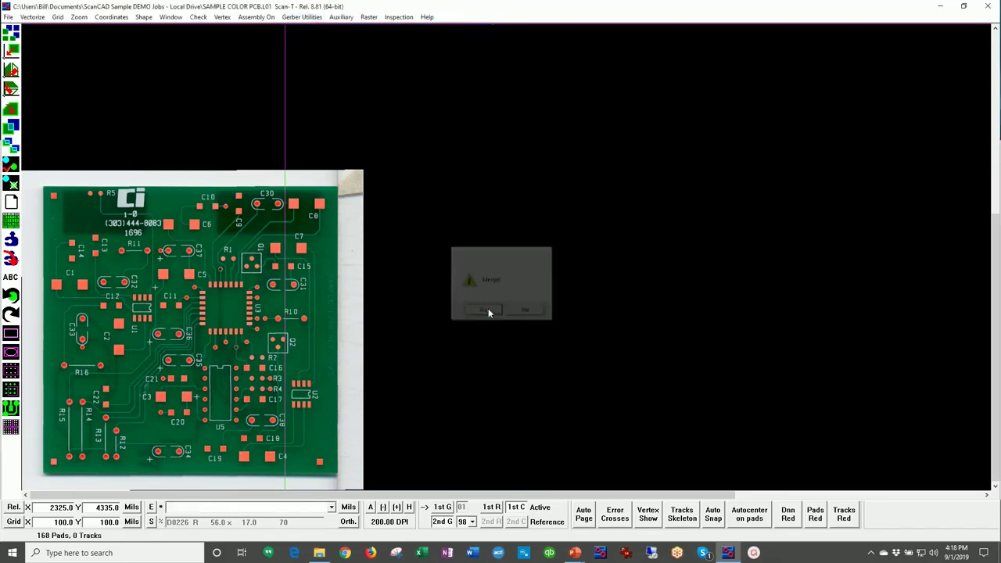
pyautogui.click(441, 508)
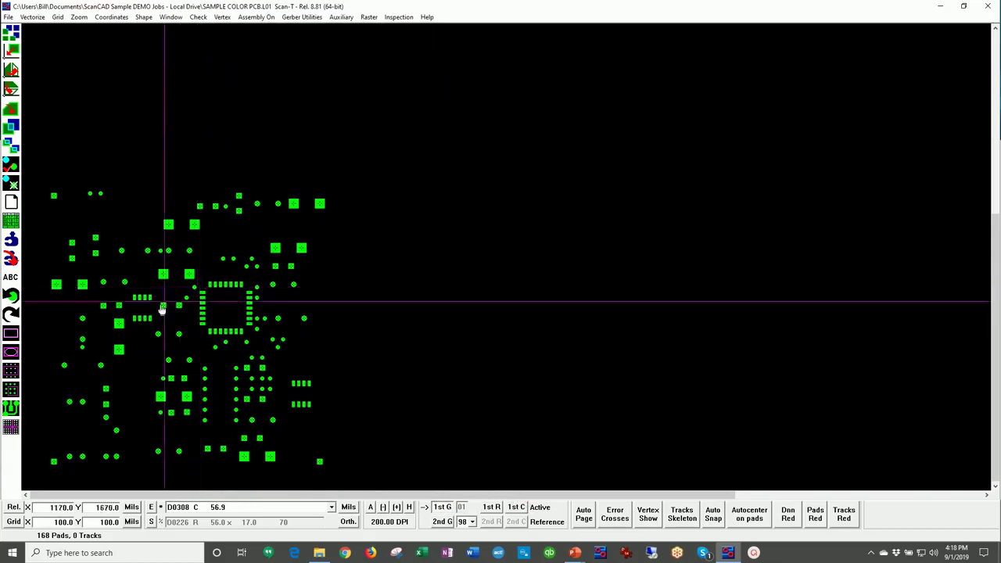
# Delete the pads inside a rectangle of about 765 x 155 mils across U5, R3 and R4, and redisplay the board scan beneath the Gerber
pyautogui.scroll(1, 161, 302)
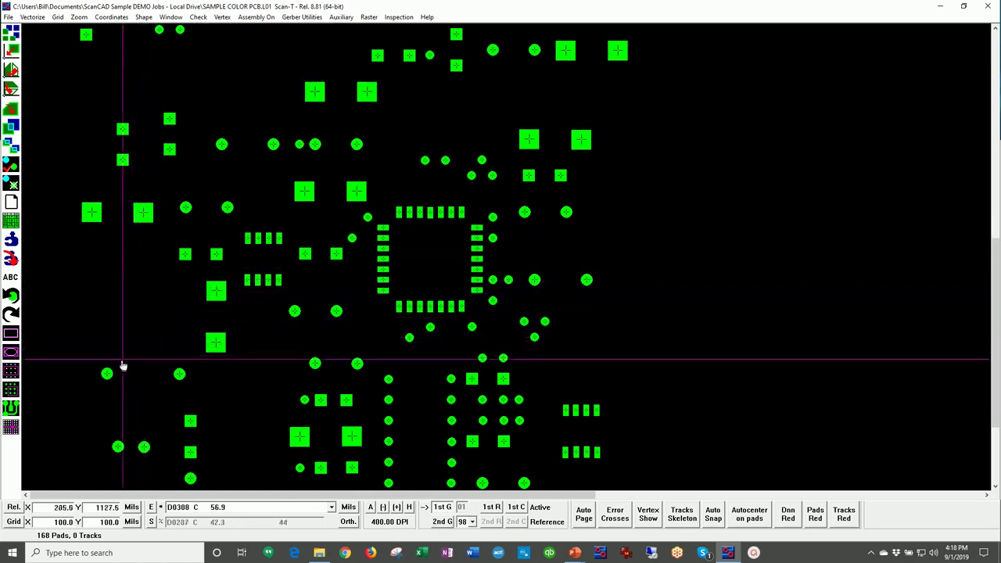
pyautogui.click(377, 396)
pyautogui.click(527, 424)
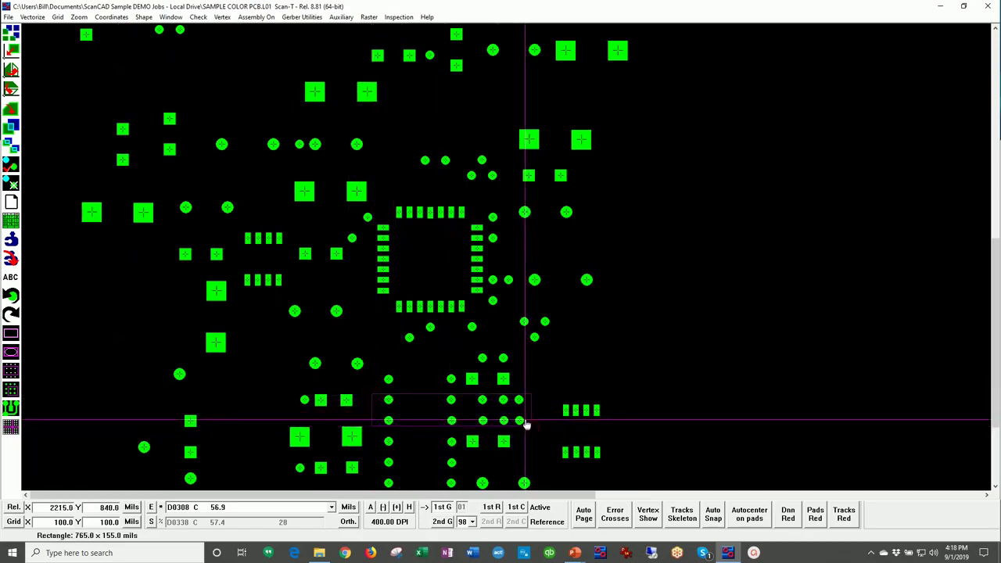
pyautogui.press('Delete')
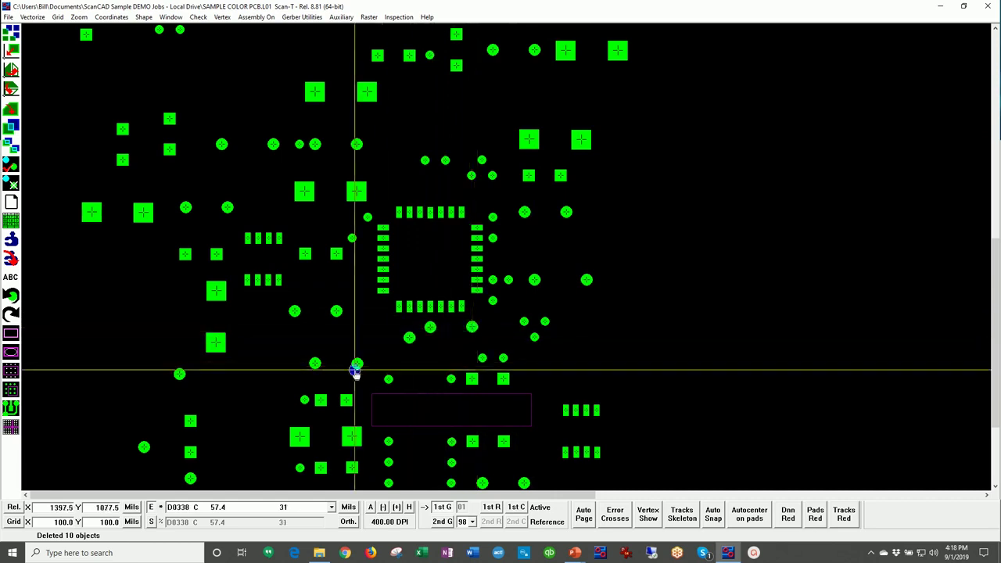
pyautogui.scroll(-1, 500, 369)
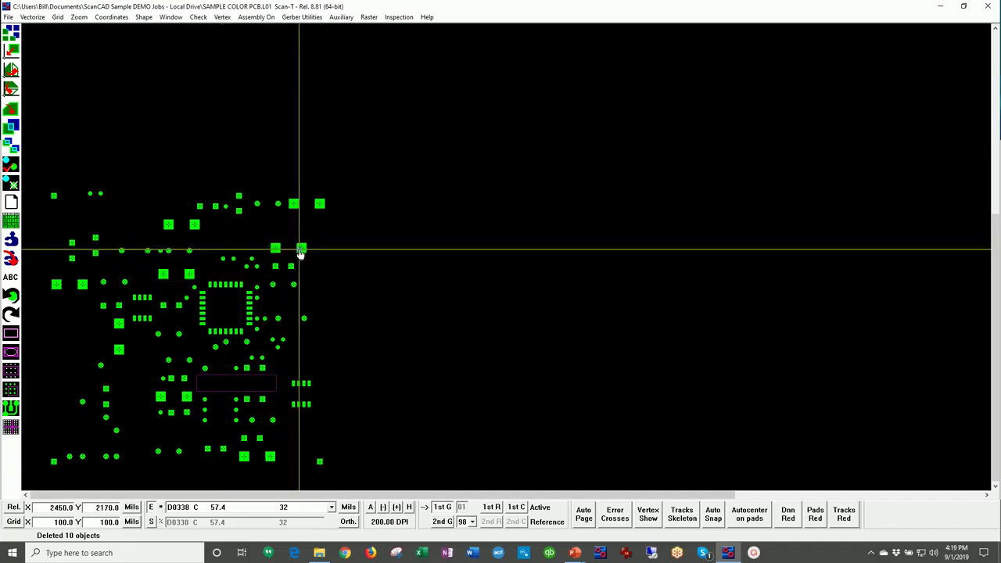
pyautogui.press('r')
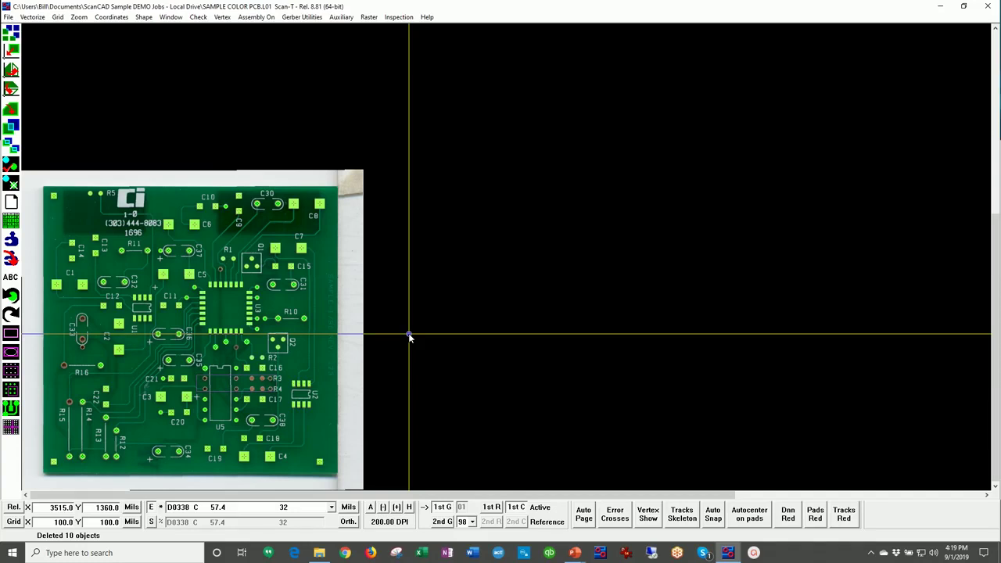
# Exit the board job without saving and advance the slide show to the SMT Magazine Article slide on solder defect reduction
pyautogui.hotkey('alt', 'F4')
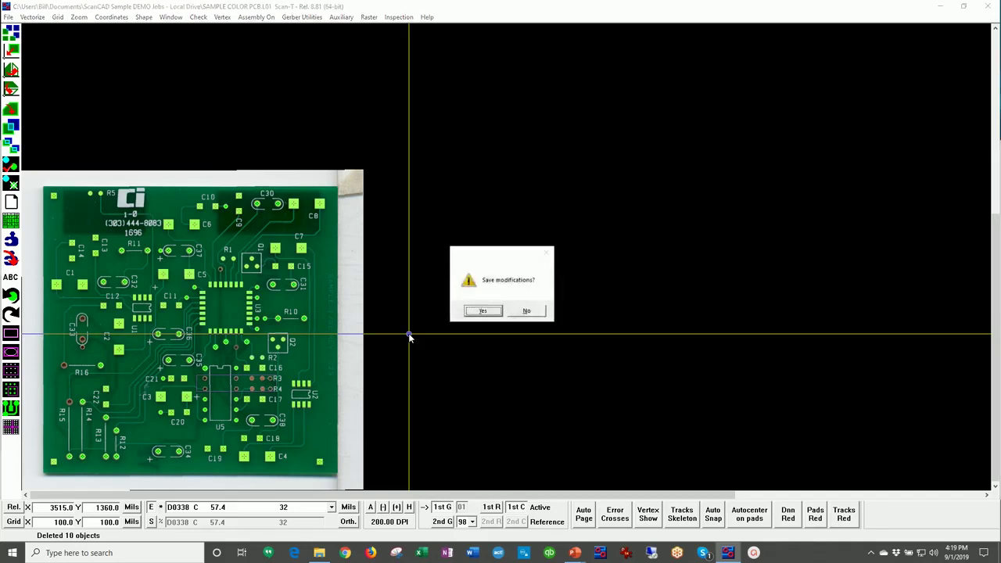
pyautogui.click(535, 313)
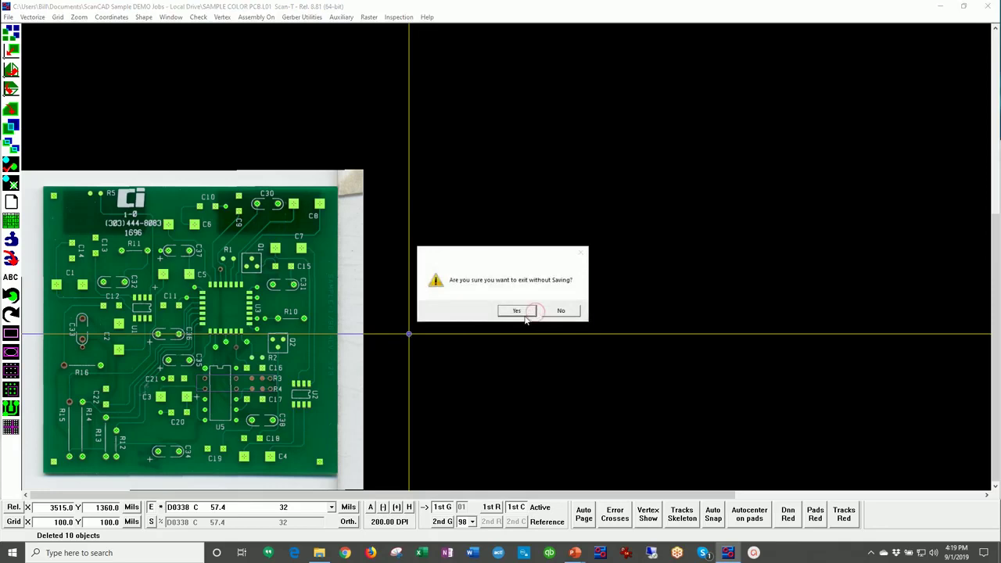
pyautogui.click(518, 310)
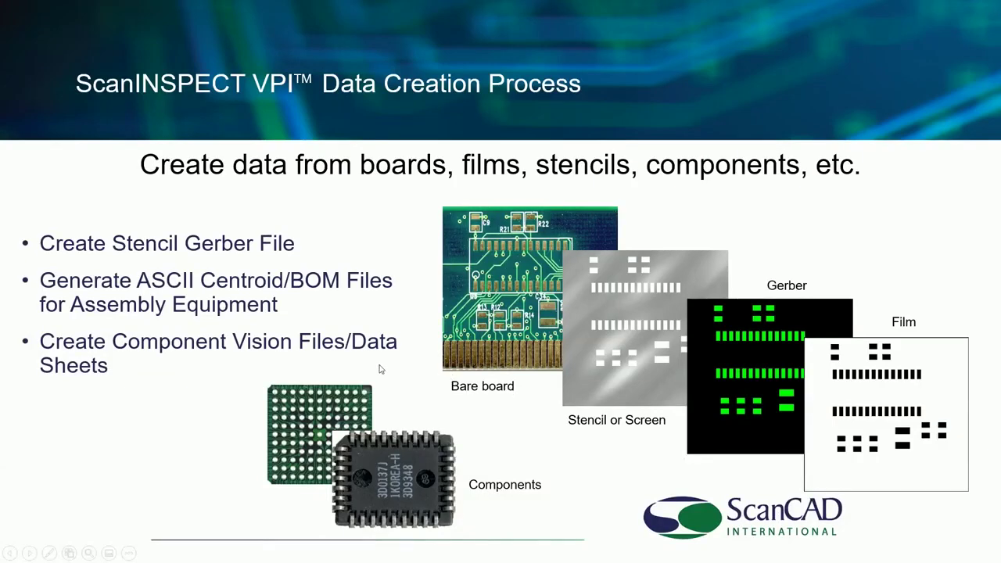
pyautogui.click(371, 361)
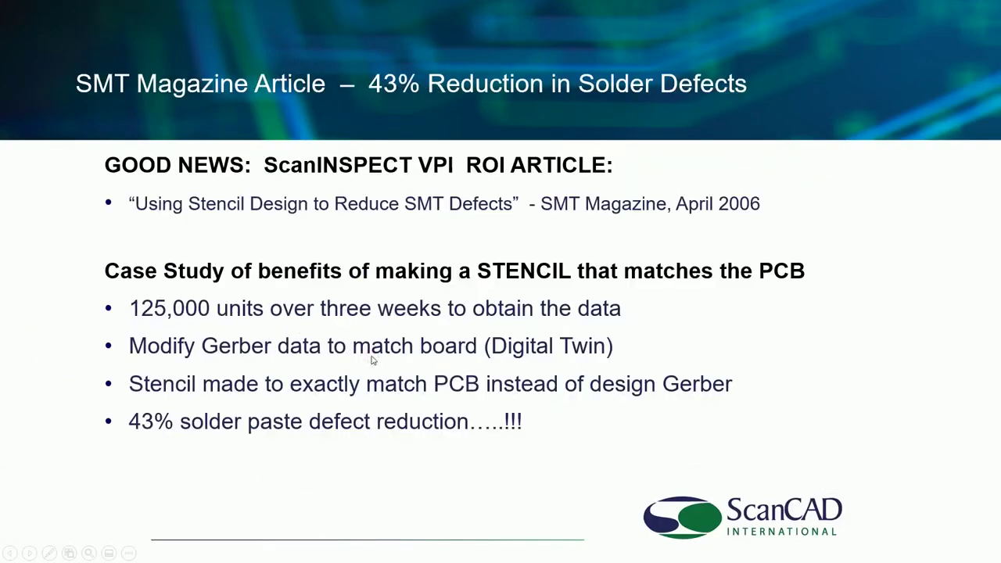
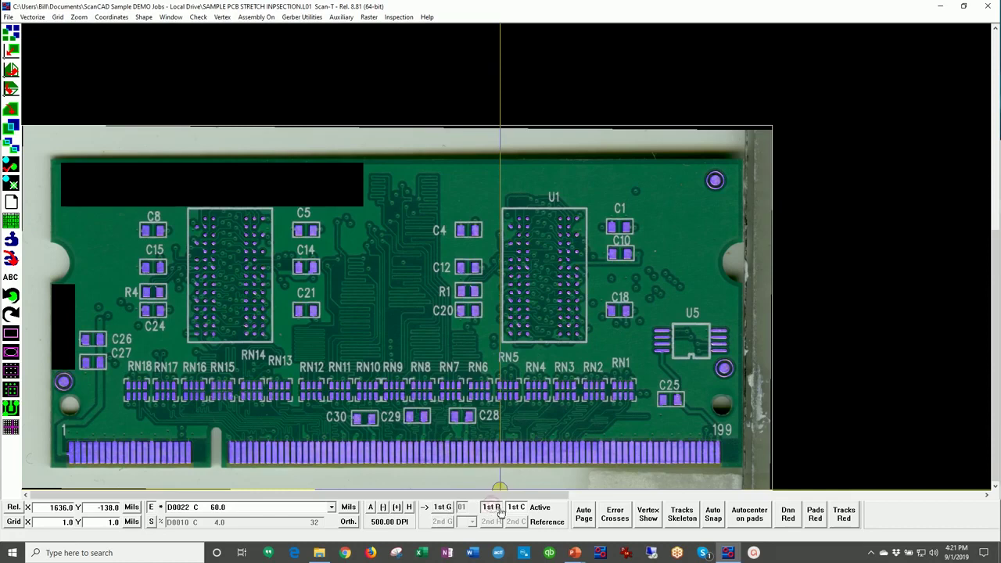
# Overlay the Gerber on the raster without the colour scan and run the comparison check with LMA off, Pads & Tracks and a 05.0 mils filter
pyautogui.click(516, 510)
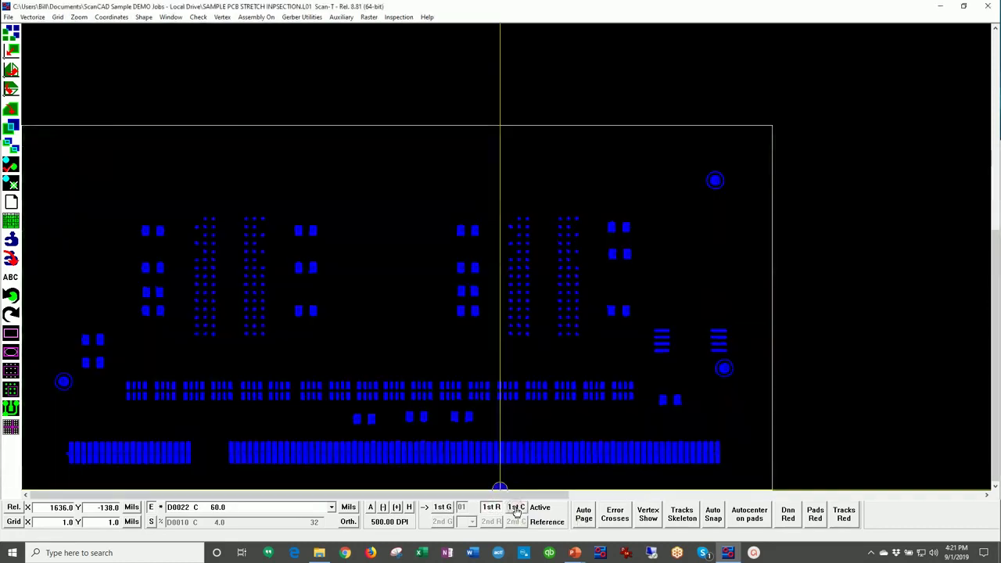
pyautogui.click(444, 507)
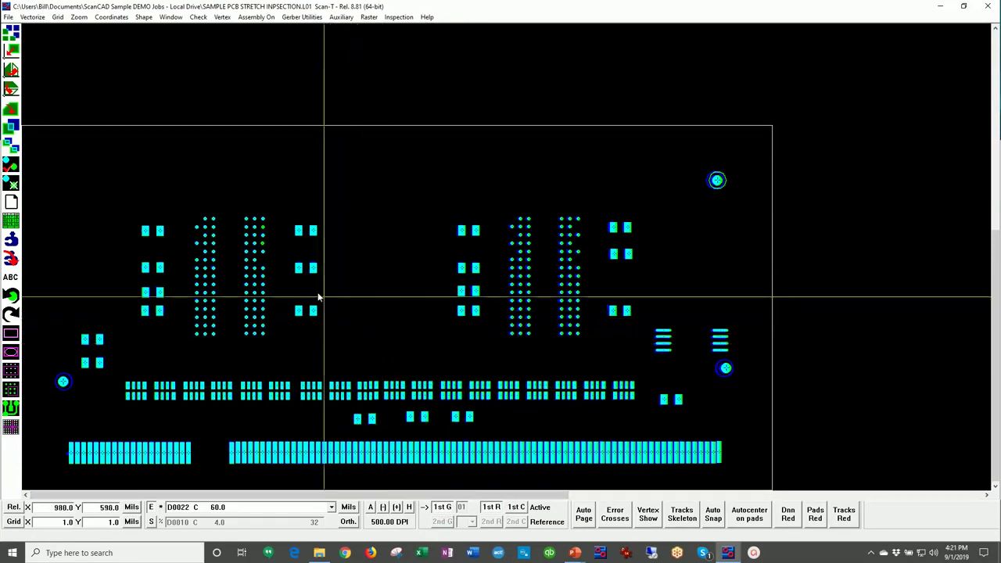
pyautogui.click(11, 163)
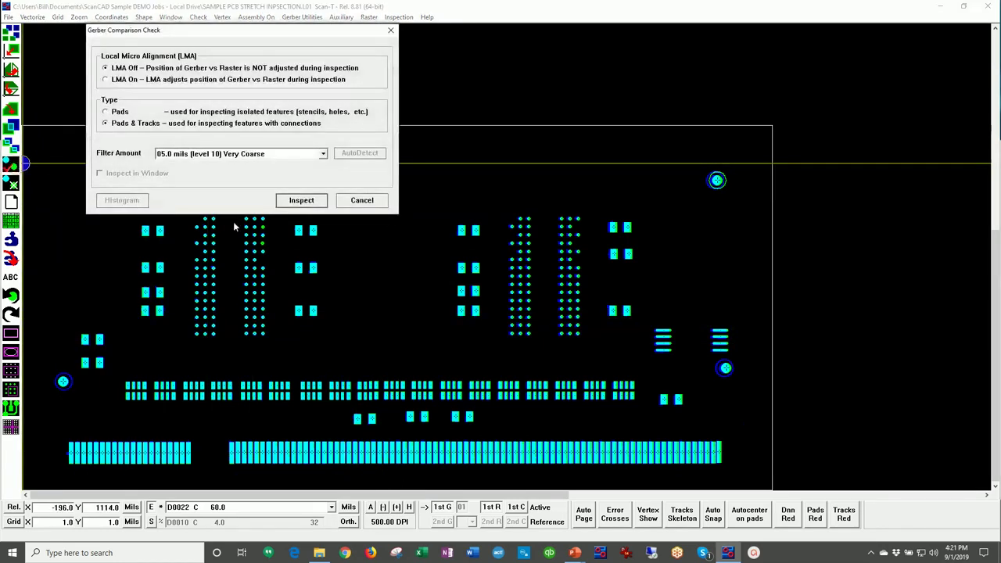
pyautogui.click(287, 205)
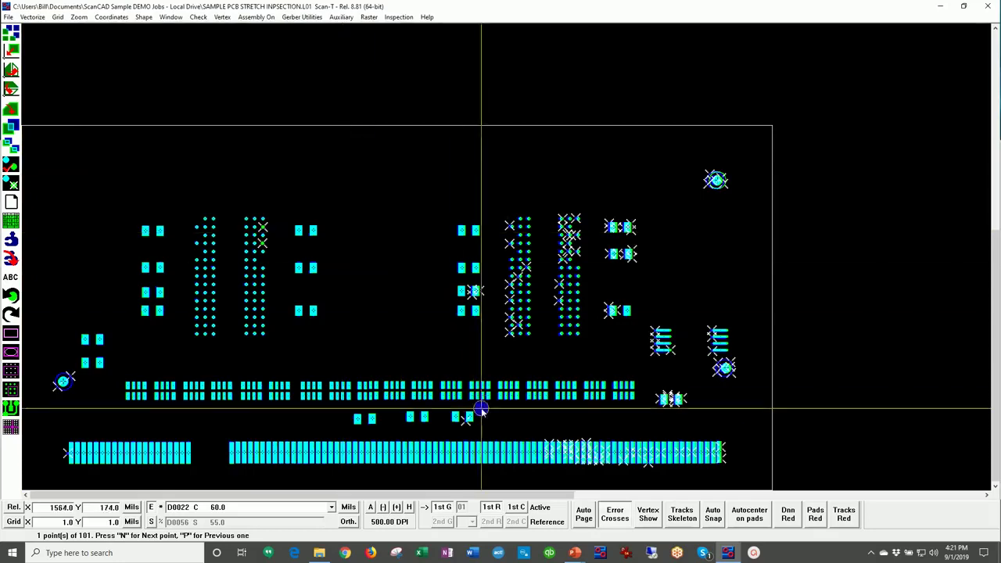
# Show the colour scan with the error crosses and examine how the Gerber pads align around the fiducial below C27
pyautogui.click(447, 507)
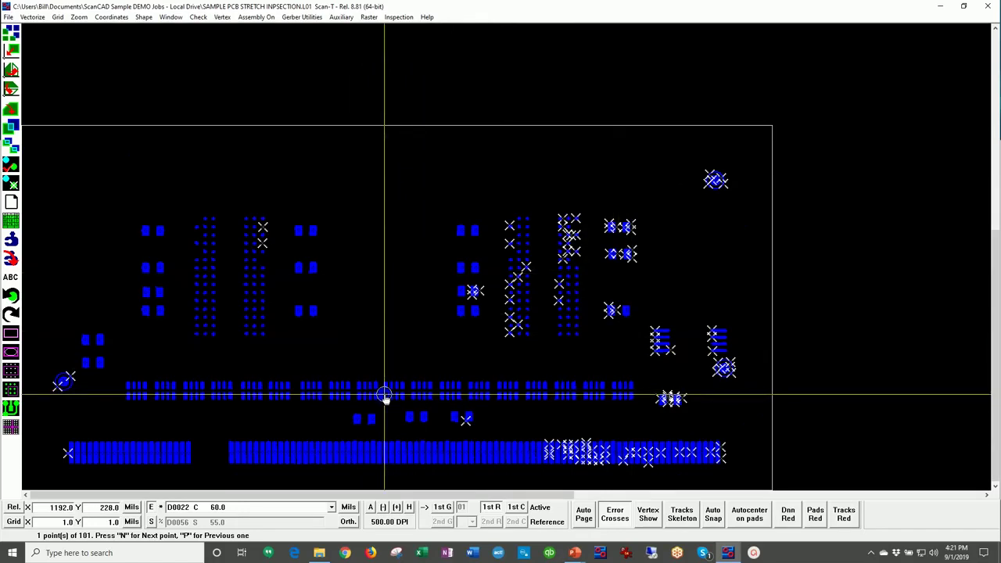
pyautogui.click(512, 507)
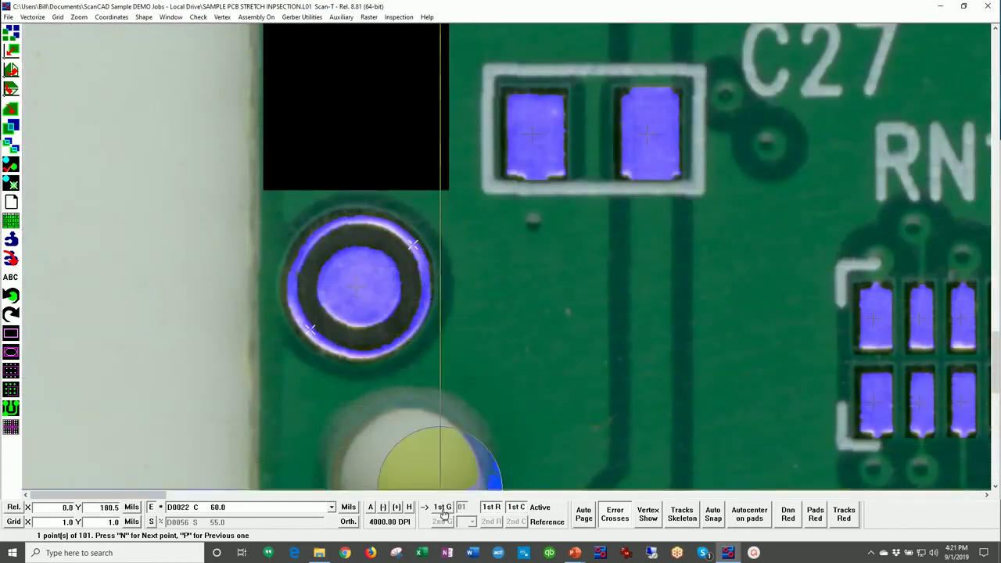
pyautogui.click(446, 509)
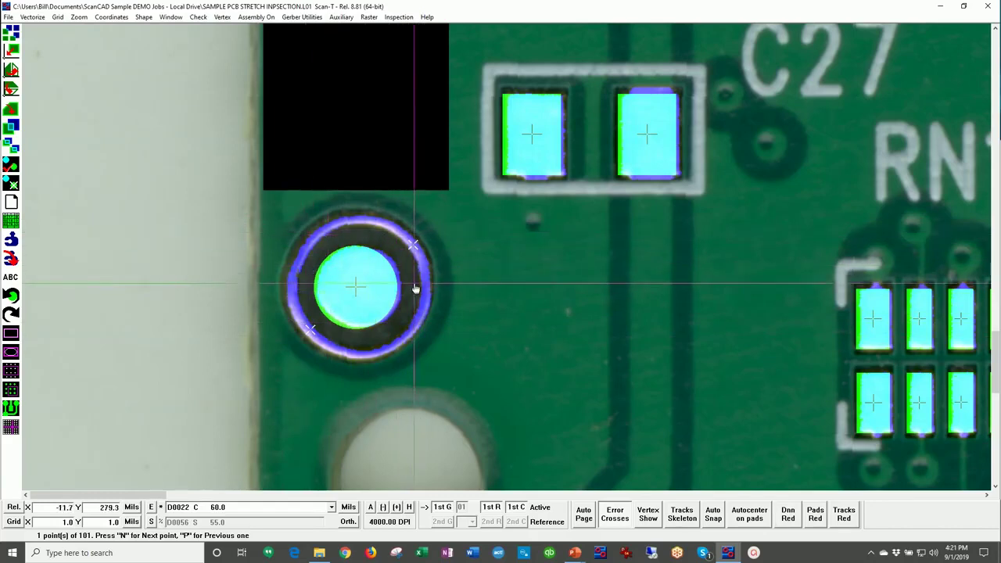
pyautogui.scroll(-1, 415, 286)
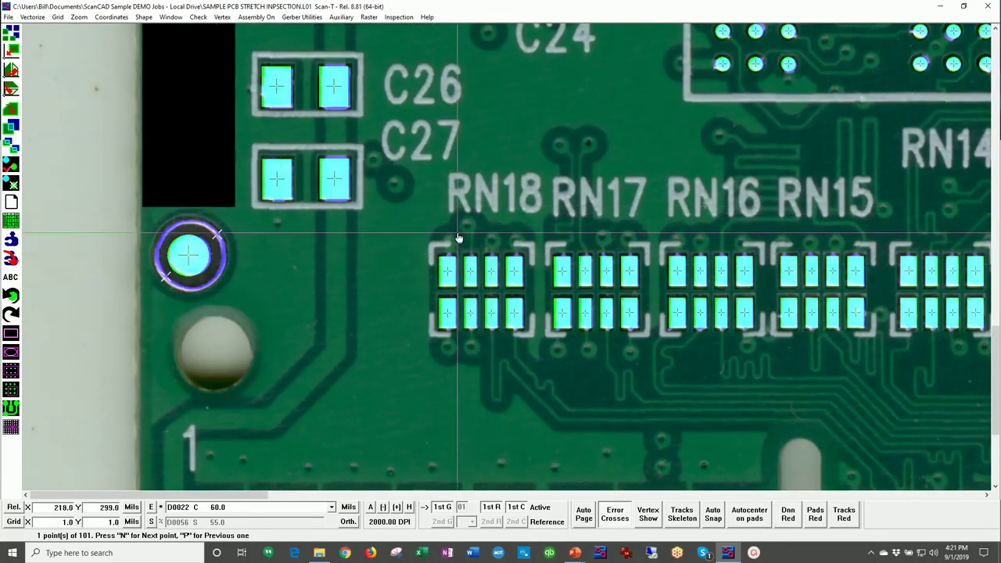
pyautogui.scroll(-2, 459, 238)
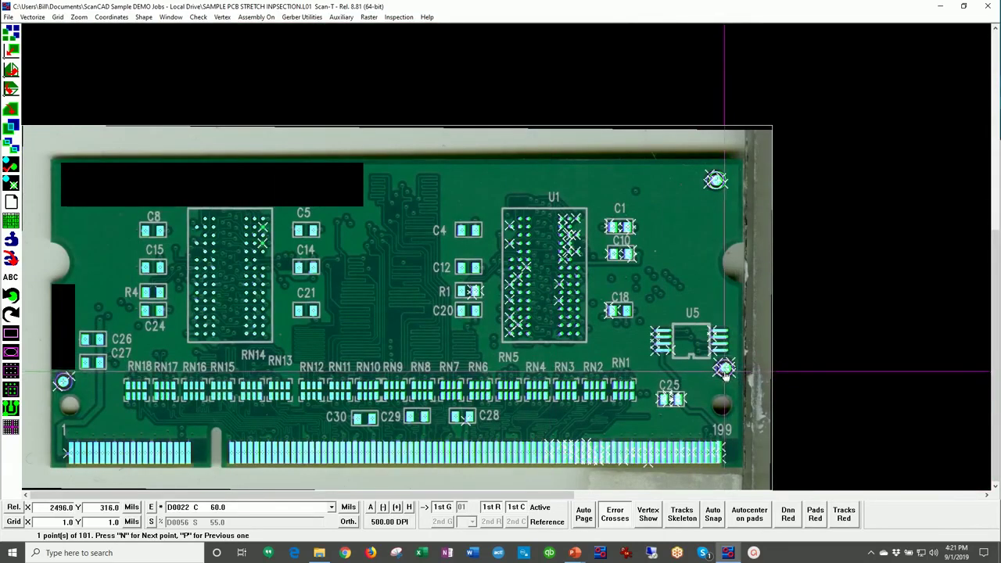
# Measure the offset between the Gerber pad and the scanned fiducial below U5, and switch the coordinate readout to millimetres
pyautogui.scroll(3, 724, 369)
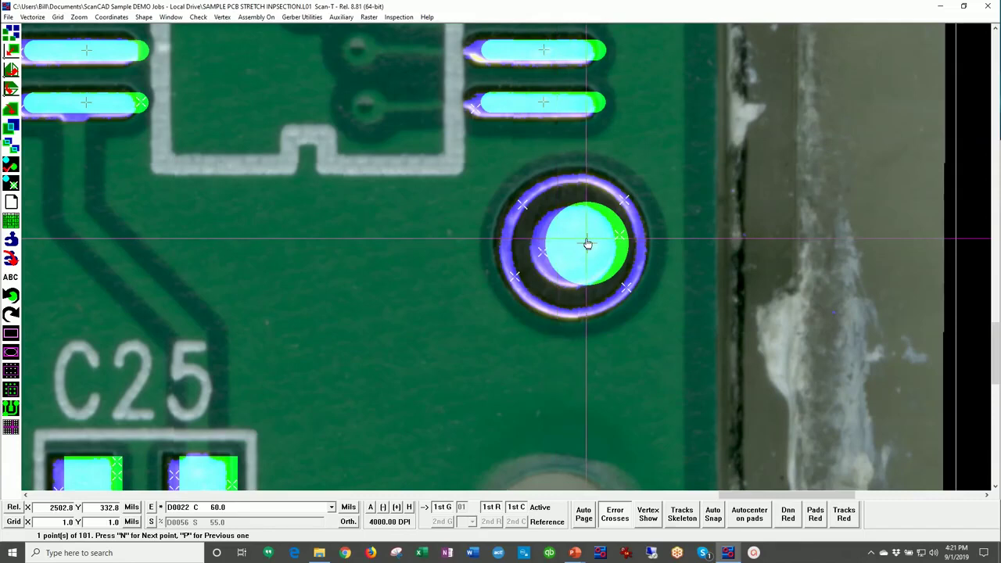
pyautogui.click(589, 245)
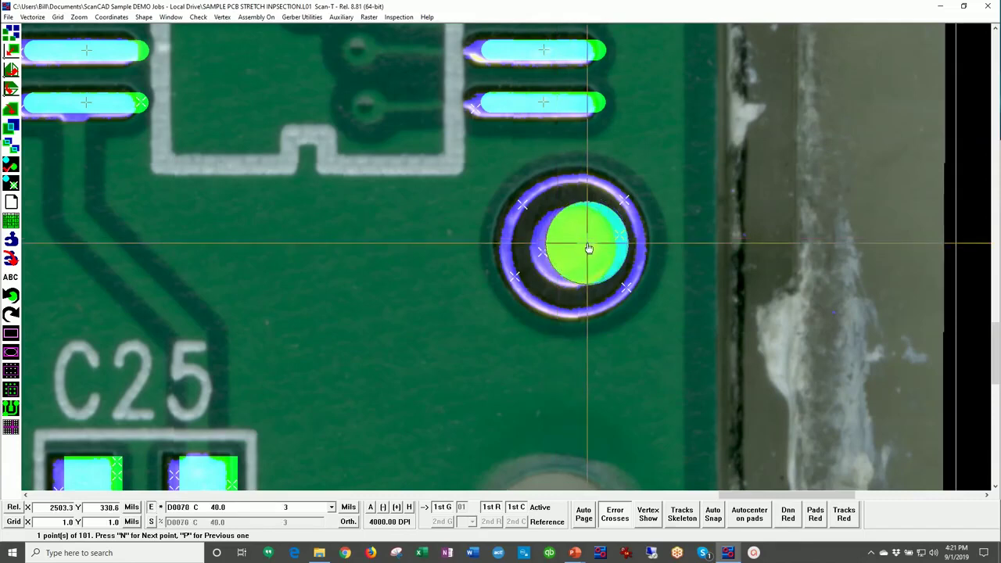
pyautogui.press('r')
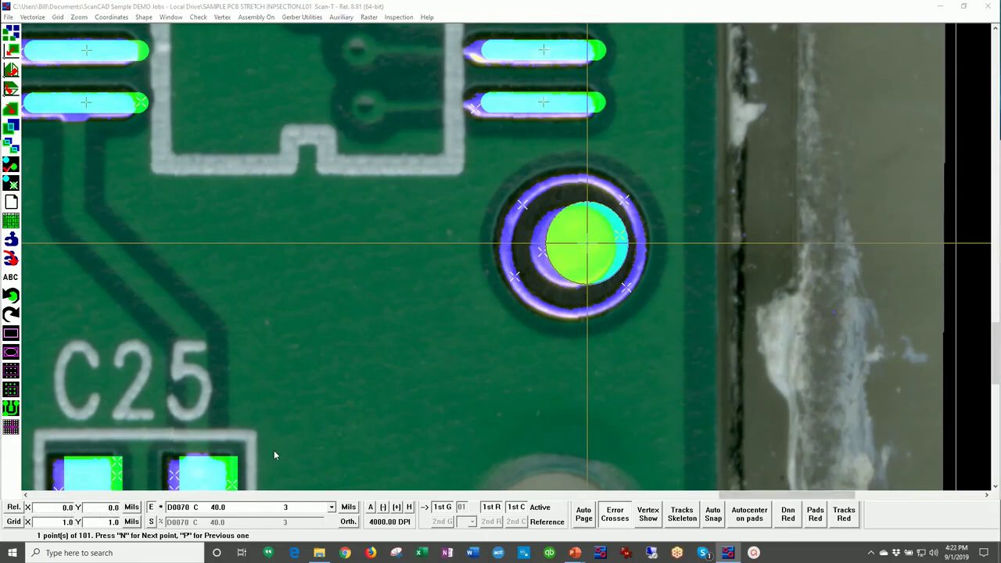
pyautogui.moveTo(588, 244)
pyautogui.mouseDown()
pyautogui.moveTo(566, 257)
pyautogui.moveTo(574, 251)
pyautogui.mouseUp()
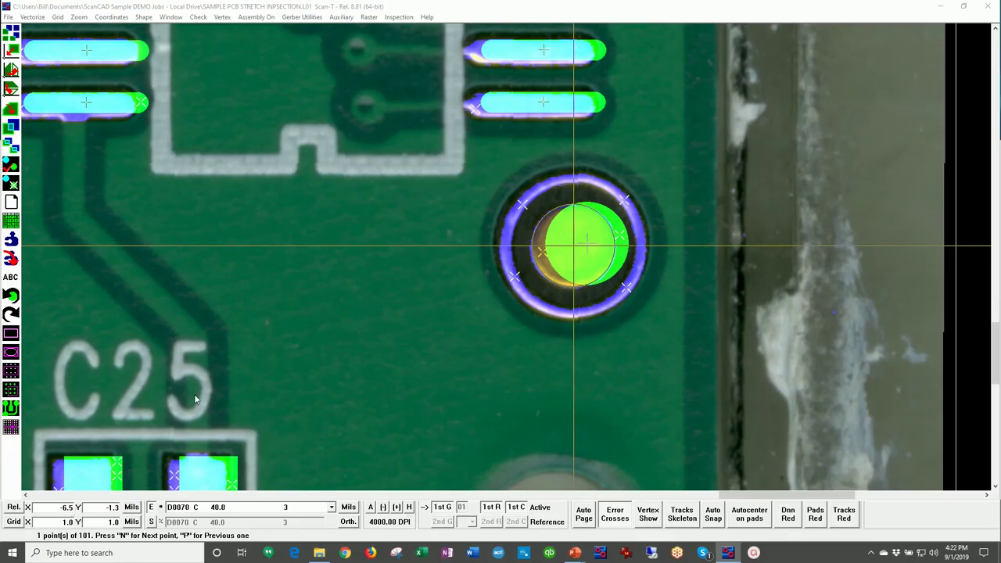
pyautogui.click(277, 365)
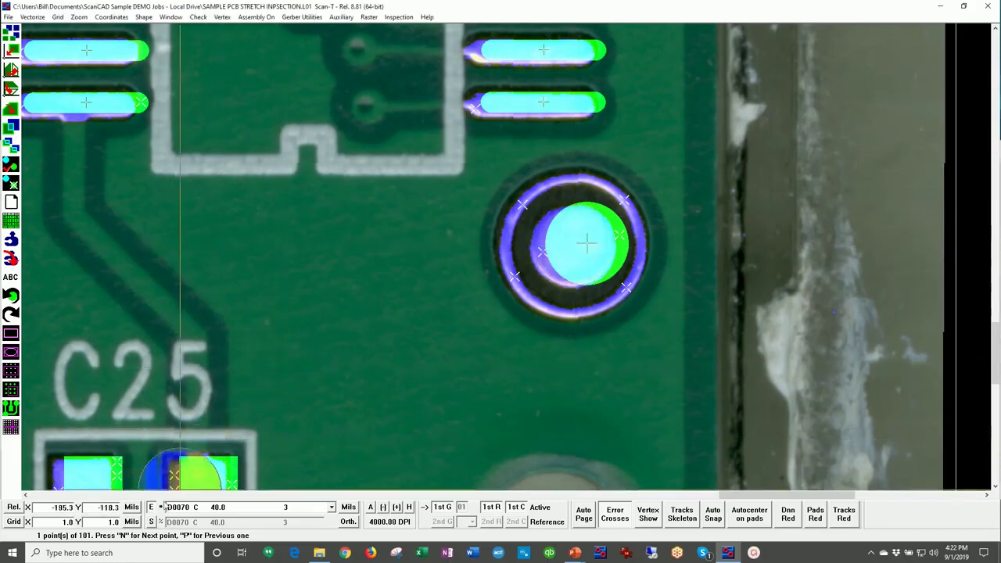
pyautogui.click(131, 507)
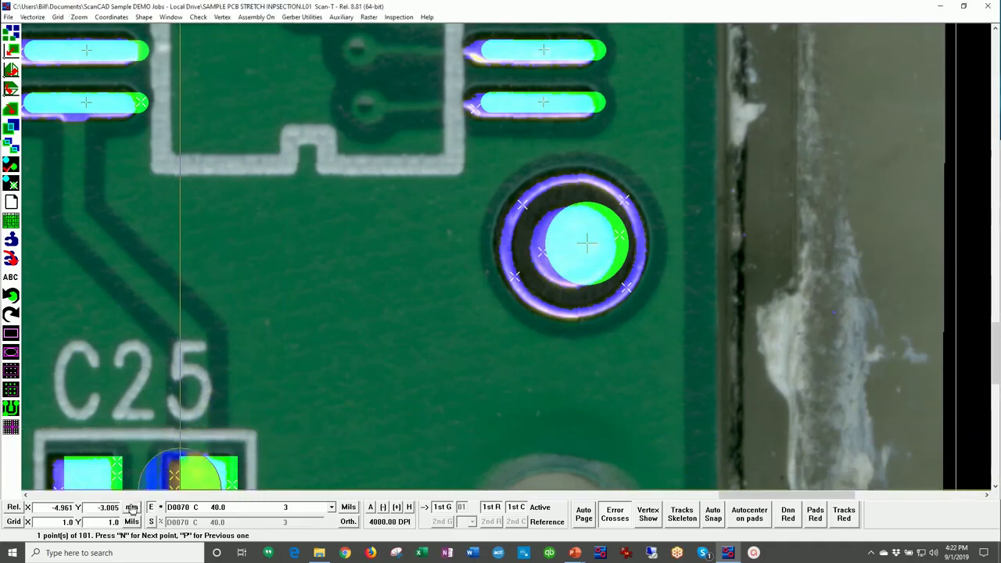
# Measure the fiducial offset below U5 and examine the Gerber pad shift around C25, the RN parts and U1
pyautogui.click(576, 248)
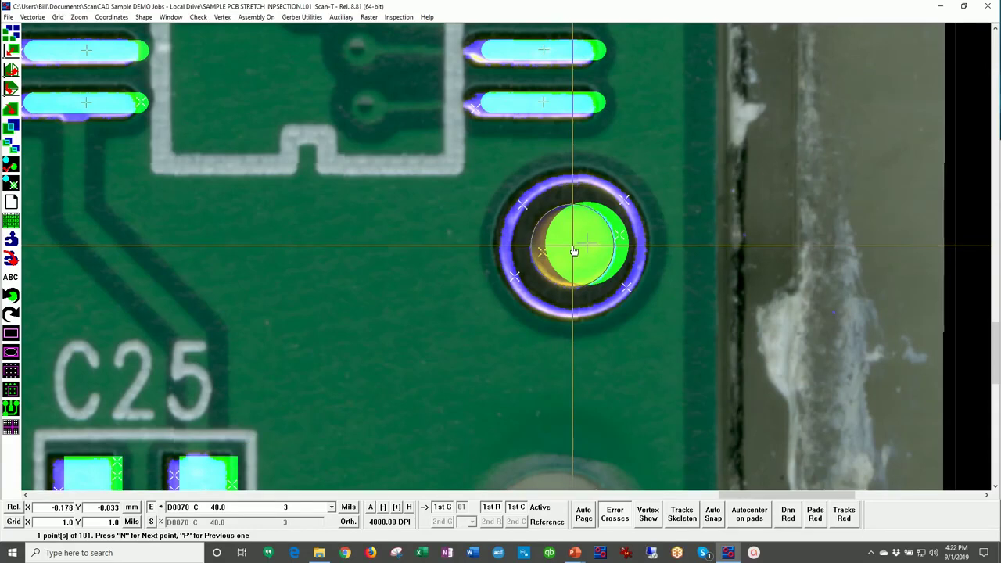
pyautogui.scroll(-1, 571, 250)
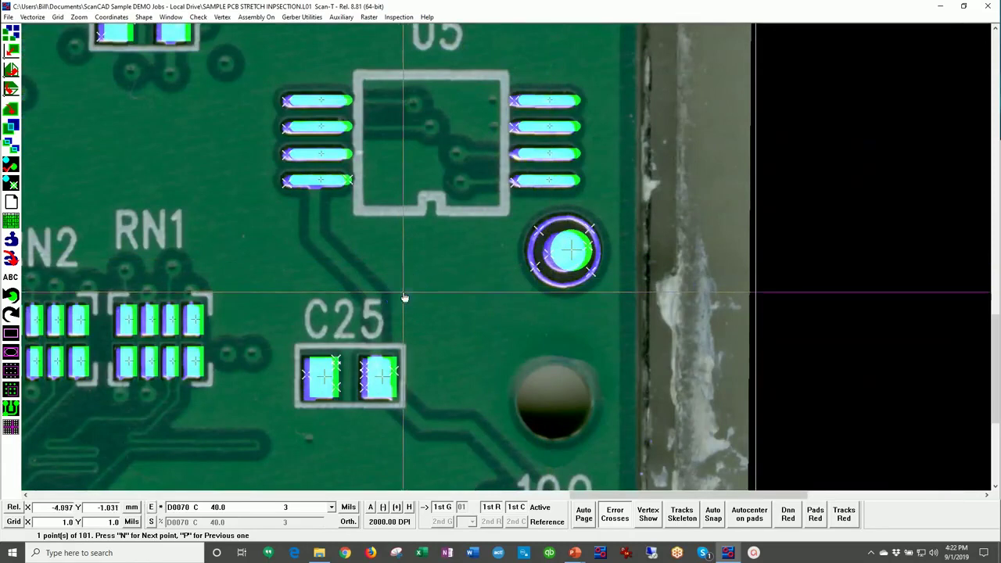
pyautogui.scroll(-1, 409, 293)
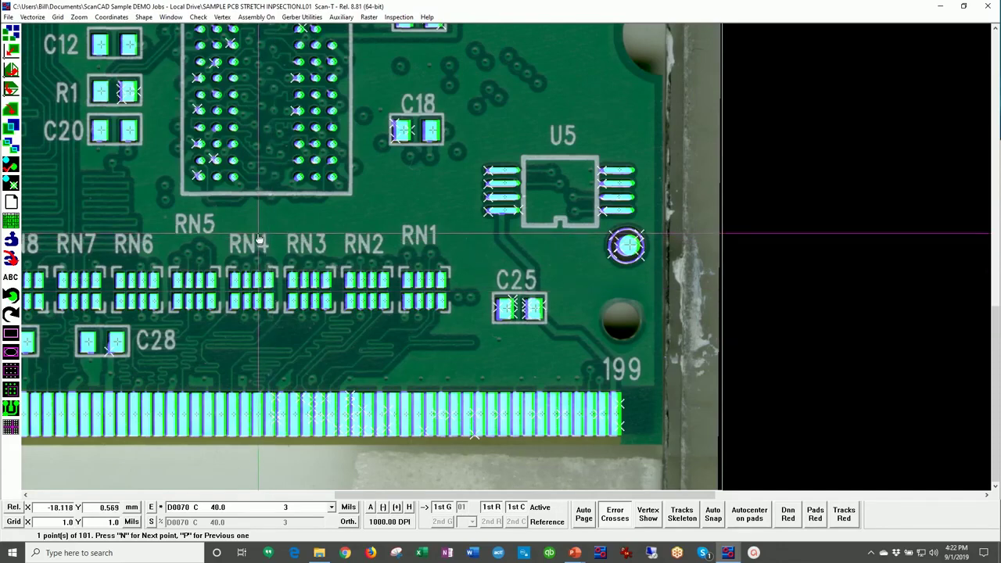
pyautogui.scroll(3, 211, 189)
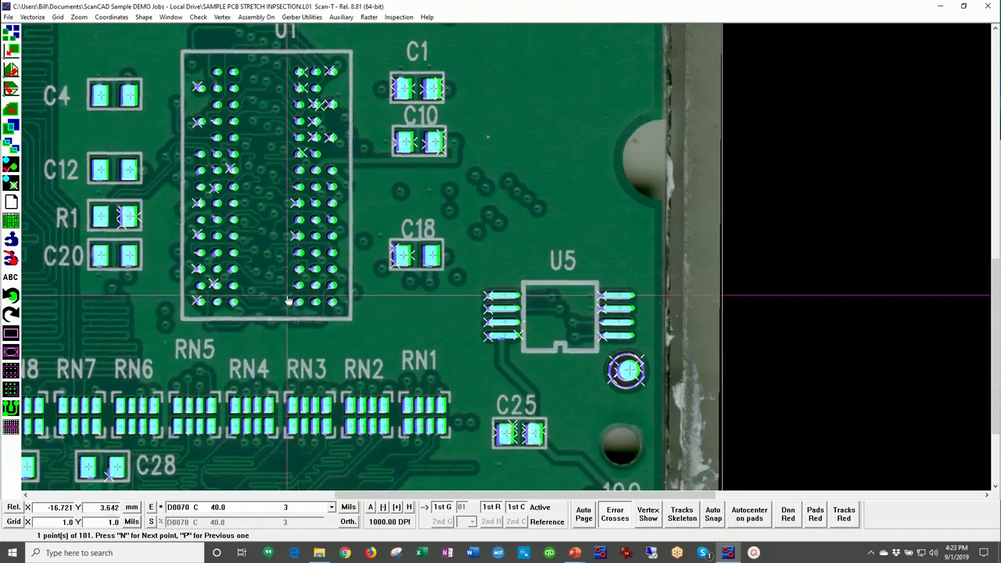
pyautogui.scroll(-1, 300, 310)
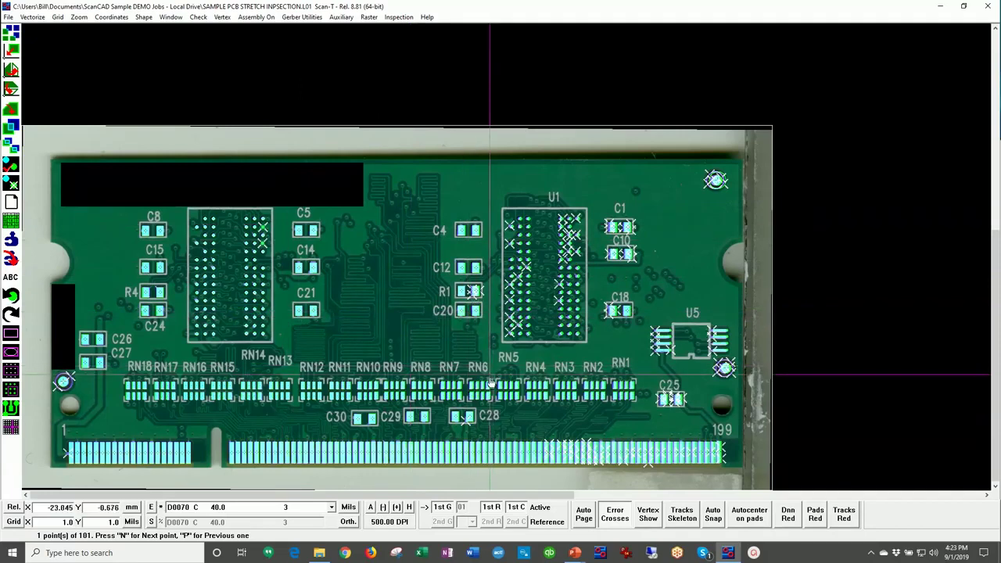
# Run Automatic Gerber Rubber Overlap to stretch the Gerber onto the raster, watching the pads inside U1
pyautogui.click(312, 17)
pyautogui.moveTo(352, 70)
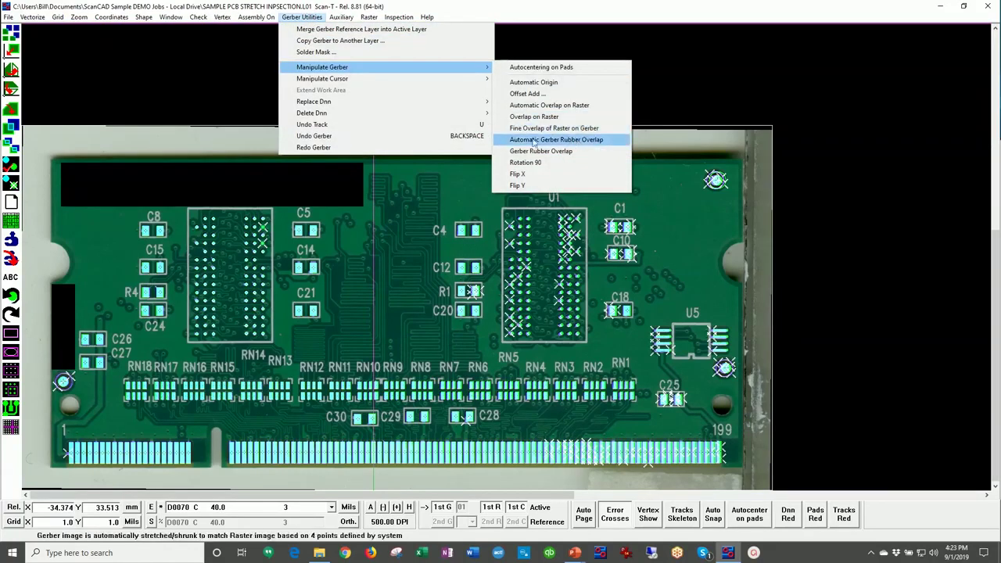
pyautogui.click(583, 140)
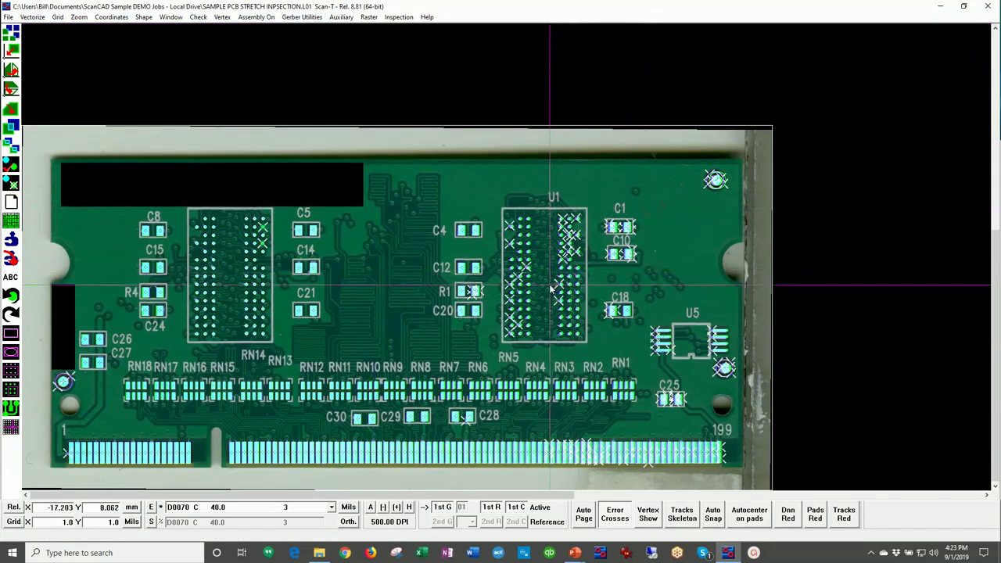
pyautogui.click(554, 223)
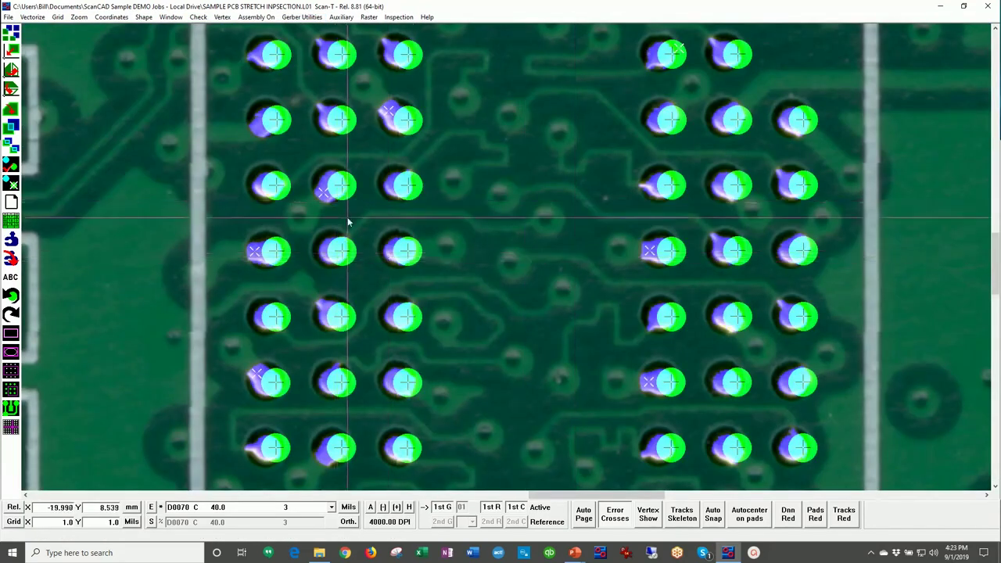
pyautogui.click(312, 18)
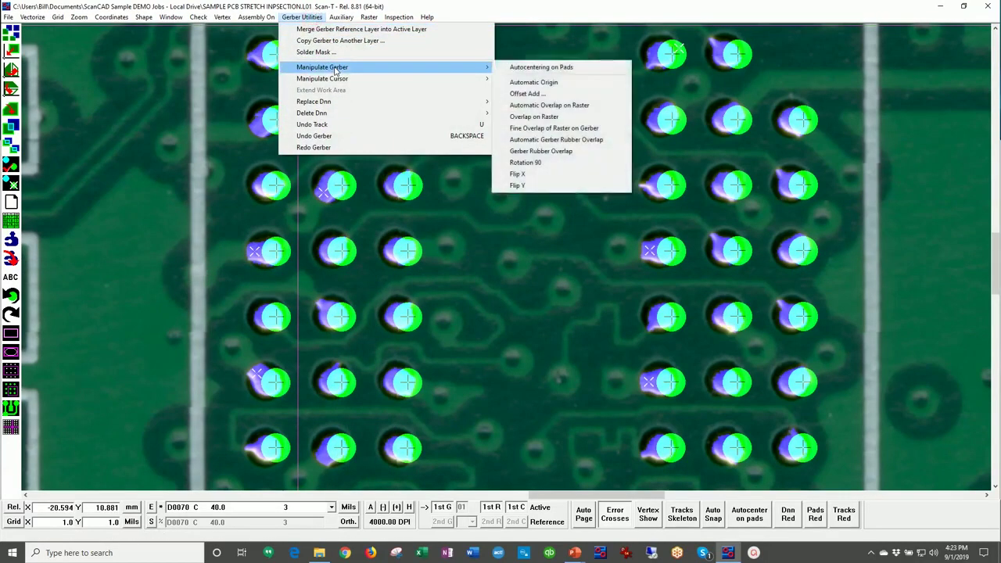
pyautogui.click(581, 139)
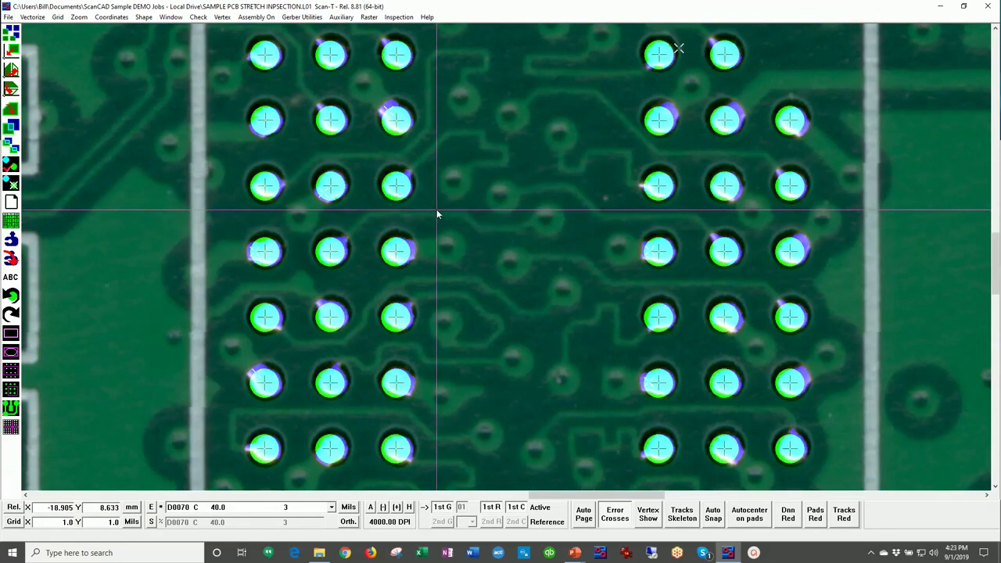
# Rerun the Gerber comparison check on the whole board with the stretched Gerber
pyautogui.scroll(-1, 436, 209)
pyautogui.scroll(-1, 579, 250)
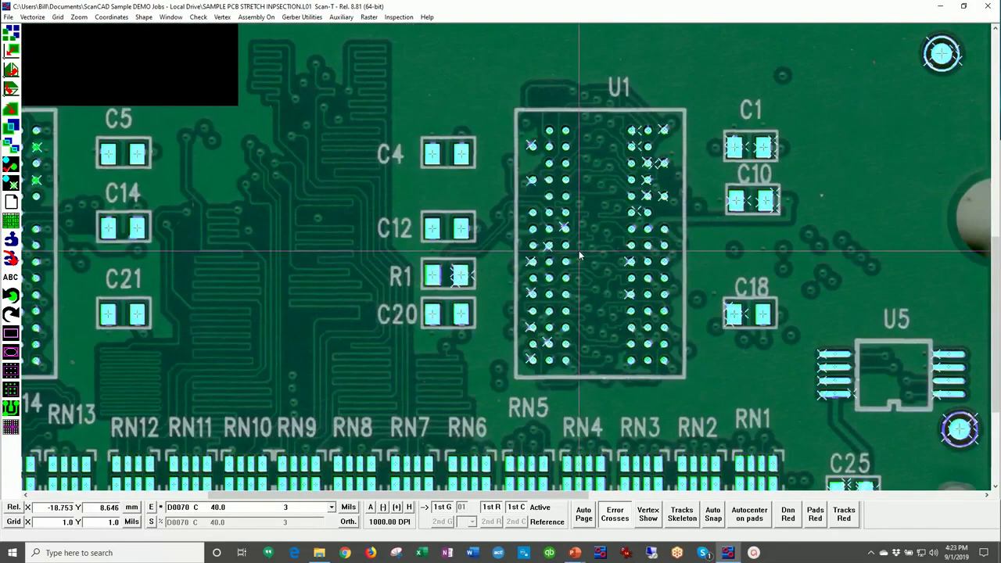
pyautogui.click(11, 167)
pyautogui.click(300, 202)
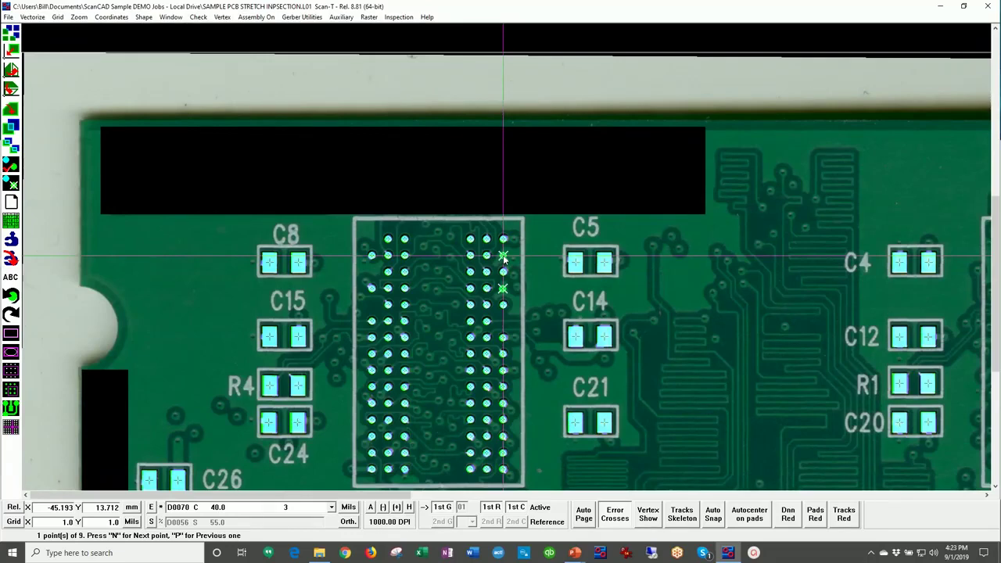
# Examine the remaining error crosses at the fiducial below C27 and at edge connector pad 1
pyautogui.press('-')
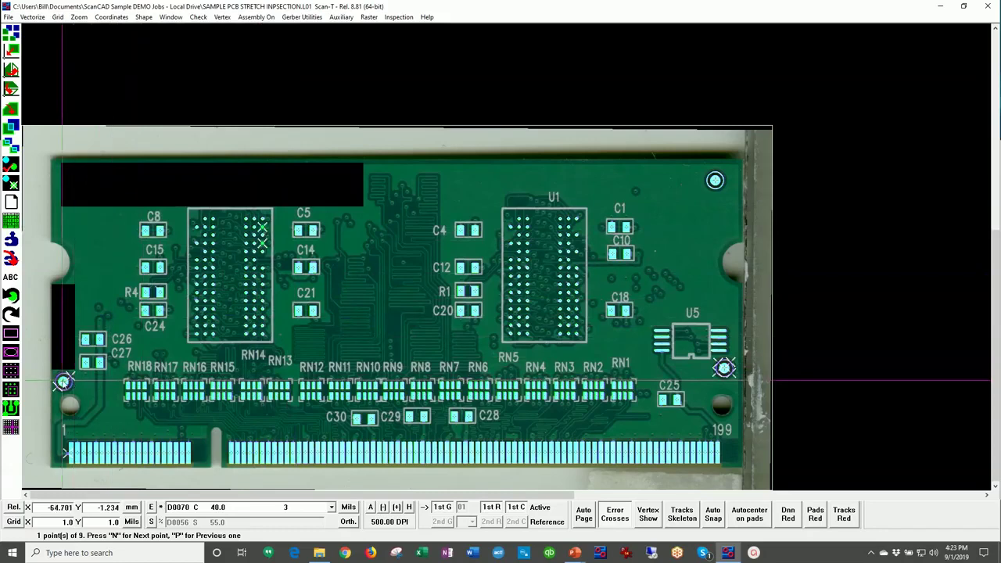
pyautogui.press('+')
pyautogui.press('+')
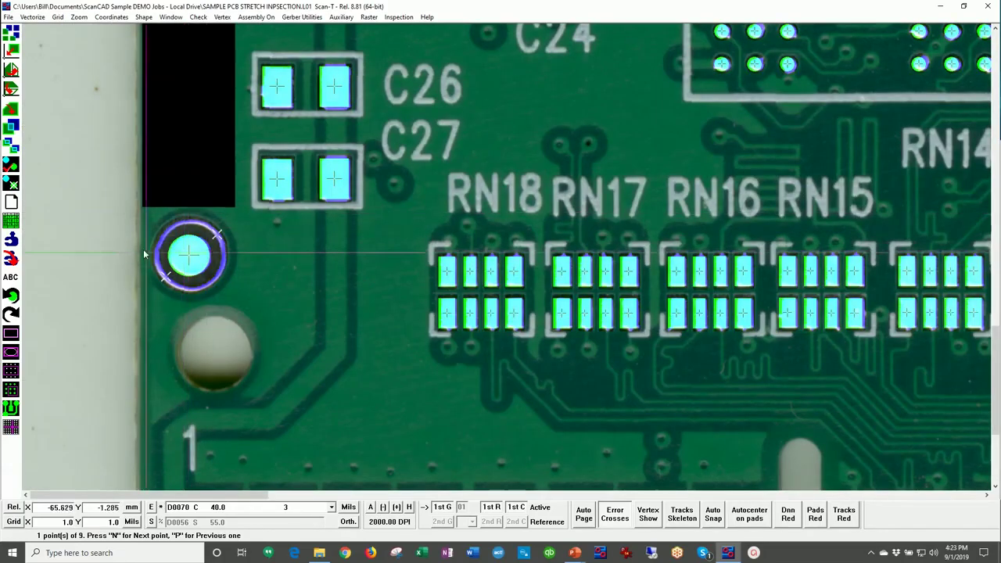
pyautogui.scroll(-3, 223, 266)
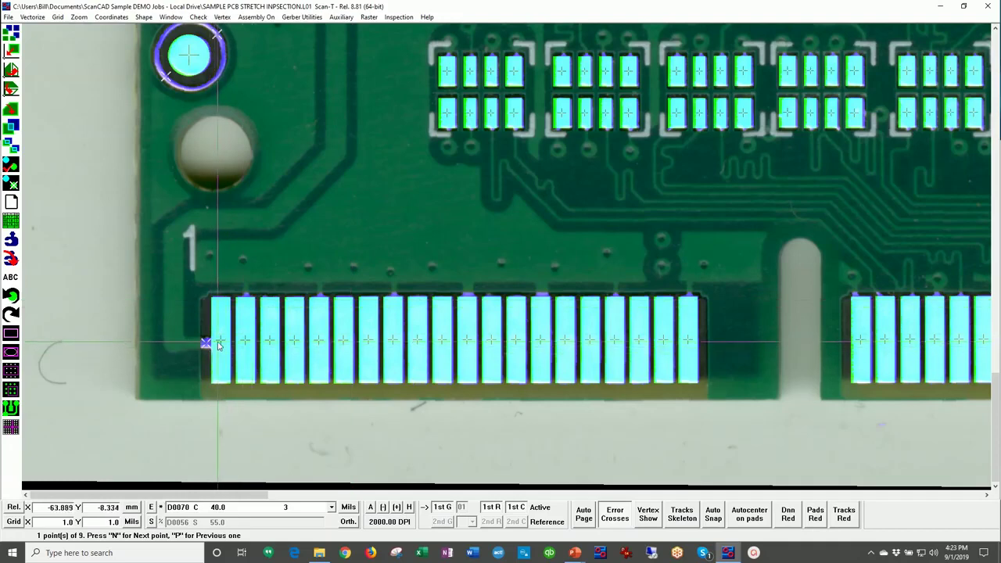
pyautogui.press('-')
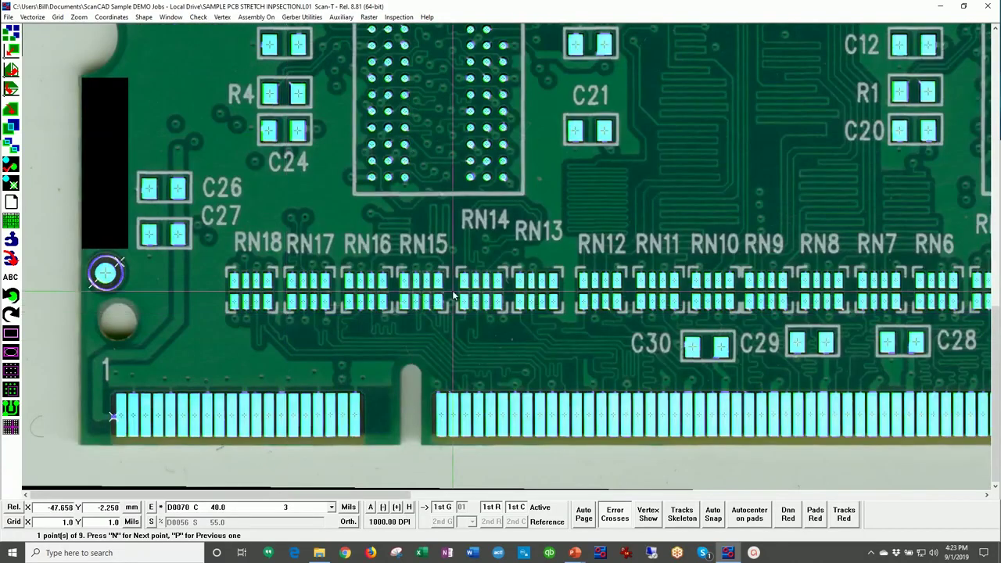
# Draw a window around the fiducial below U5 and delete the error crosses inside it
pyautogui.hscroll(5, 436, 236)
pyautogui.hscroll(6, 450, 240)
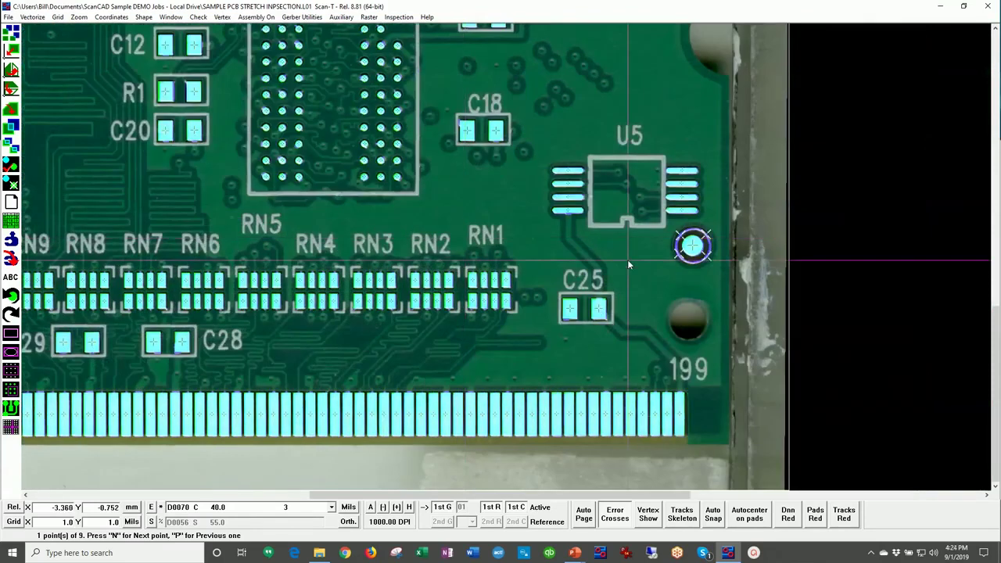
pyautogui.click(667, 226)
pyautogui.click(734, 266)
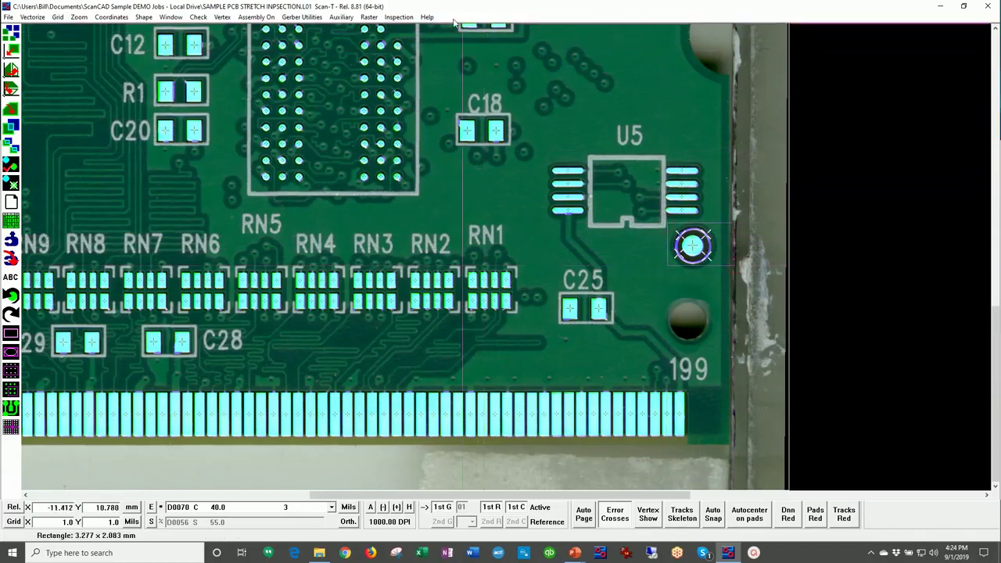
pyautogui.click(399, 17)
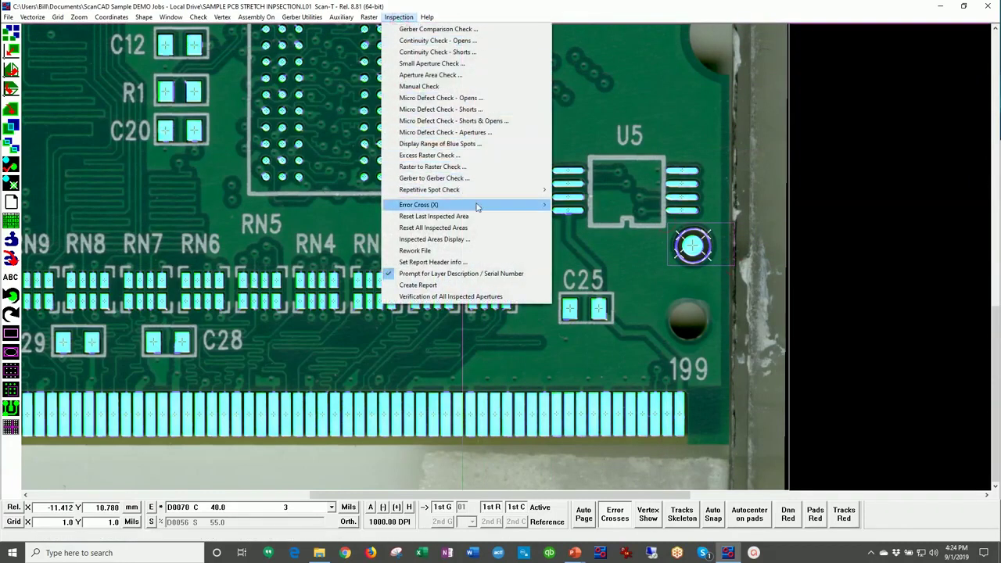
pyautogui.moveTo(478, 206)
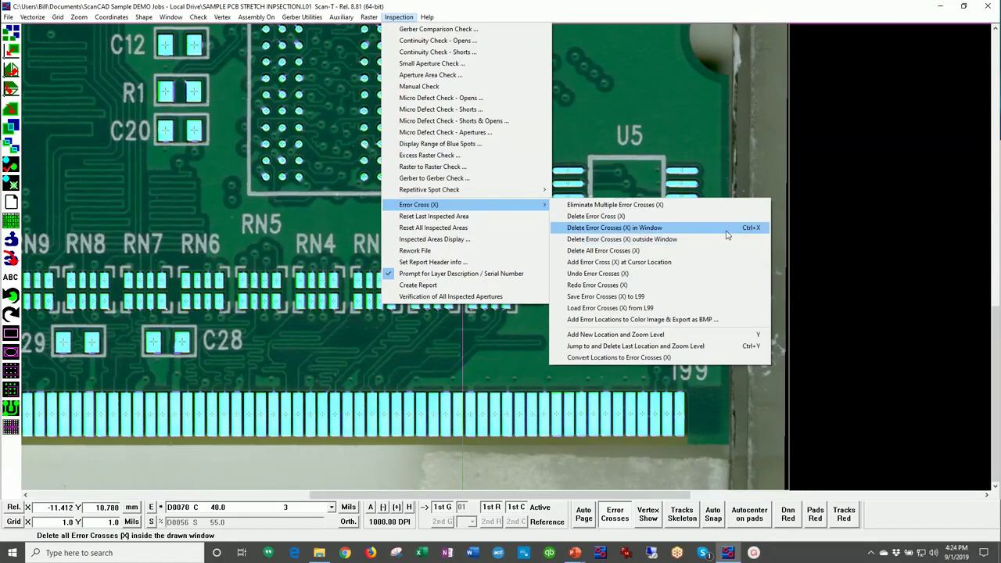
pyautogui.click(644, 227)
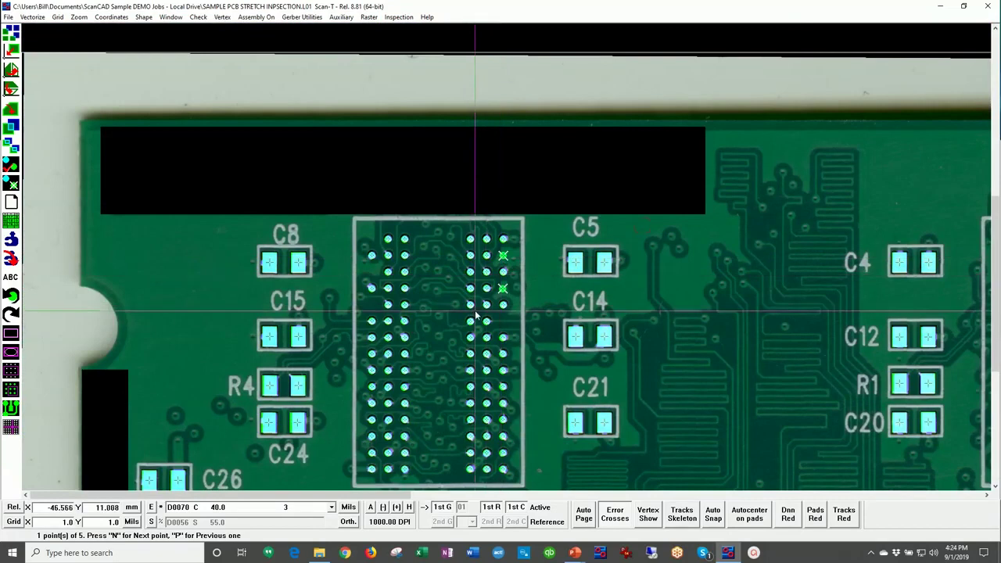
# Window the fiducial below C27 and delete its error crosses
pyautogui.scroll(-3, 151, 353)
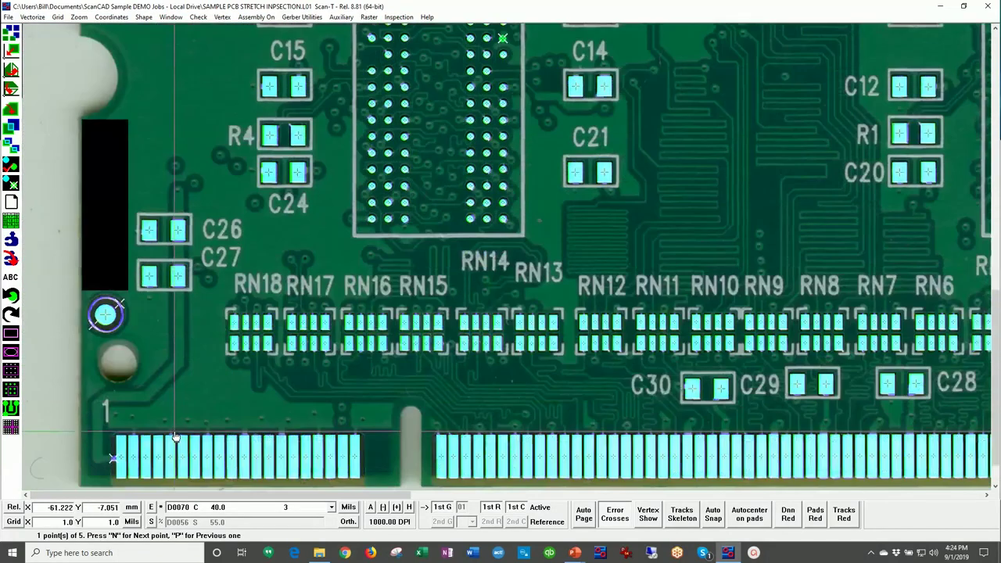
pyautogui.click(84, 290)
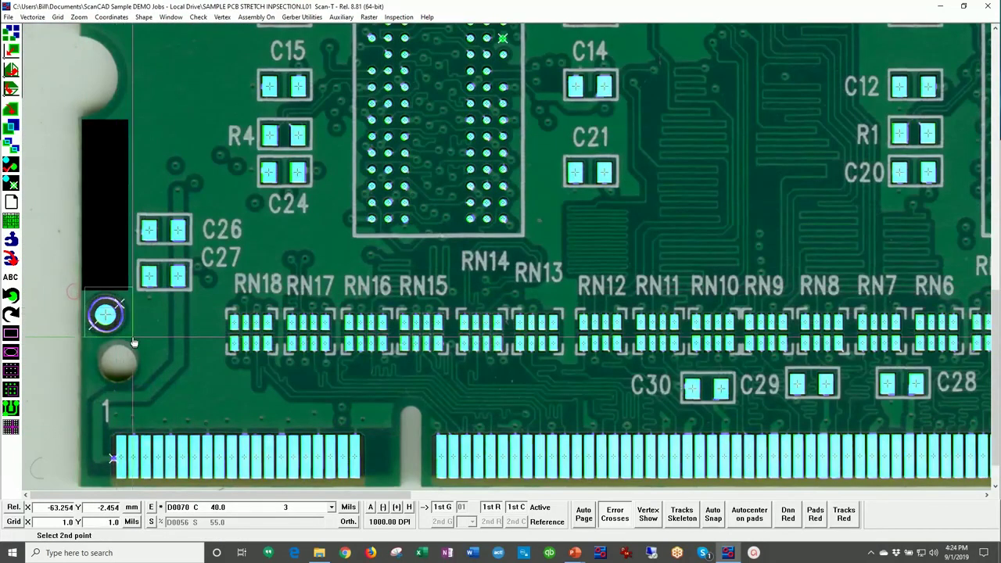
pyautogui.click(134, 344)
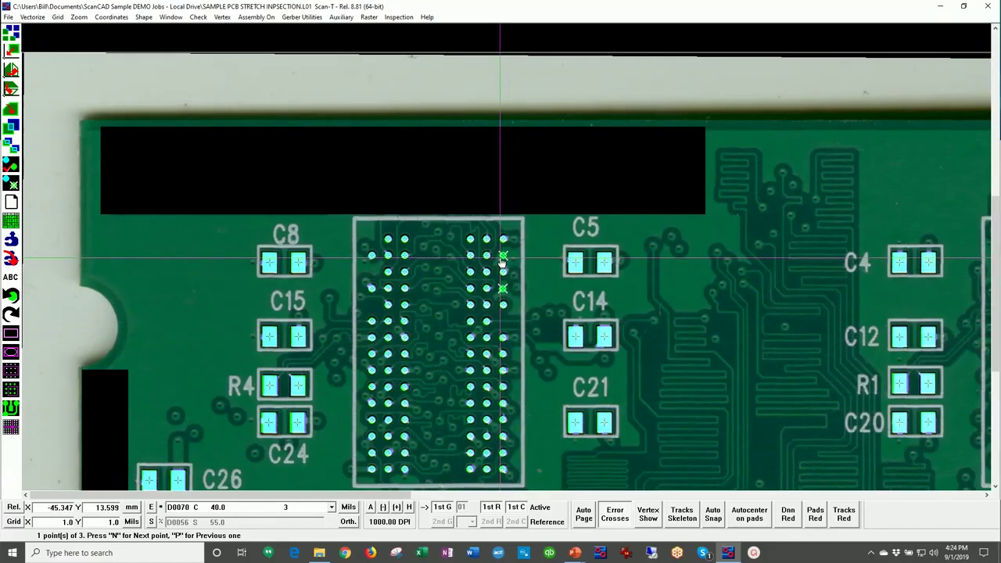
# Inspect the error-crossed pads beside C5 by hiding the raster and switching the Gerber layer off and on over the colour scan
pyautogui.scroll(4, 501, 263)
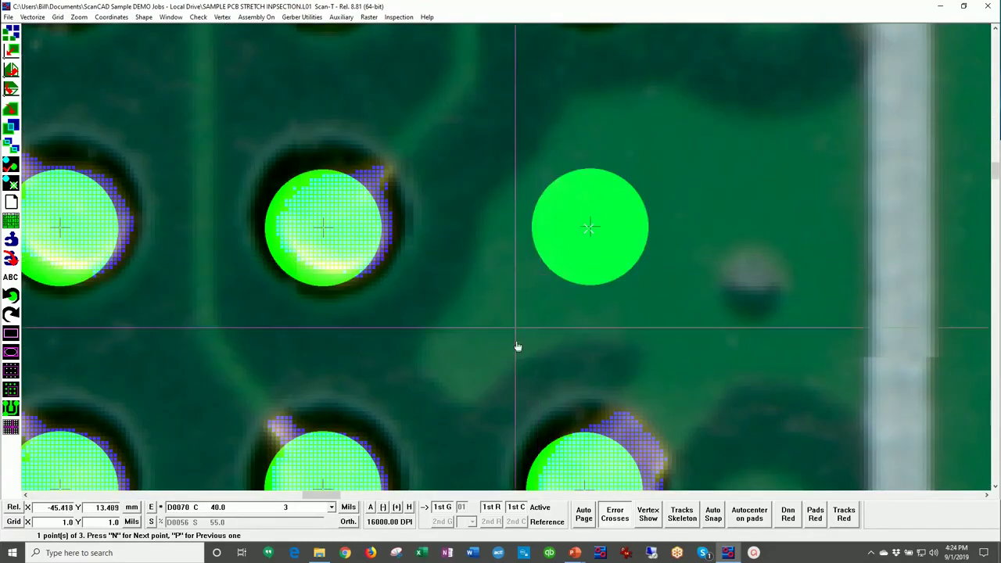
pyautogui.scroll(-1, 503, 380)
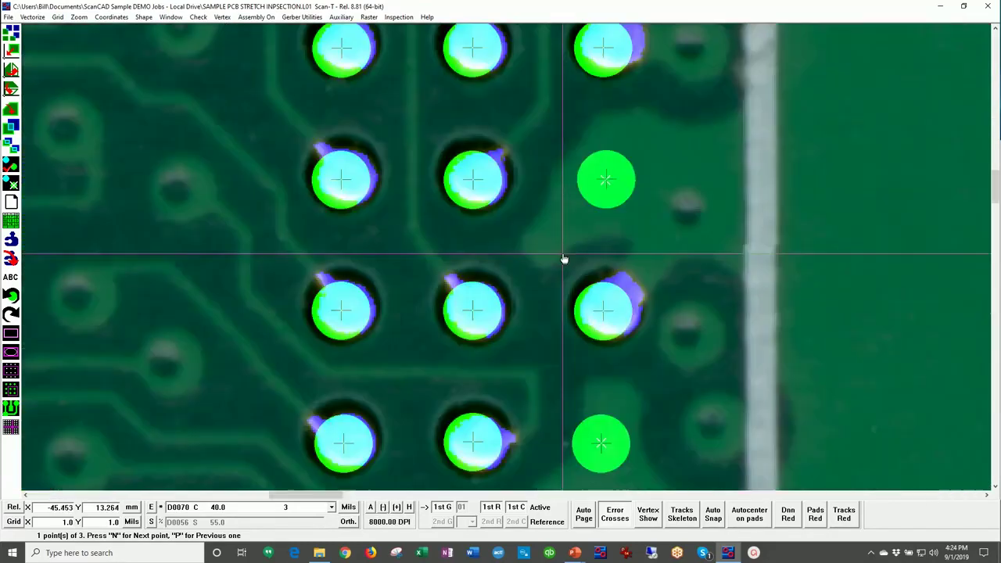
pyautogui.click(443, 506)
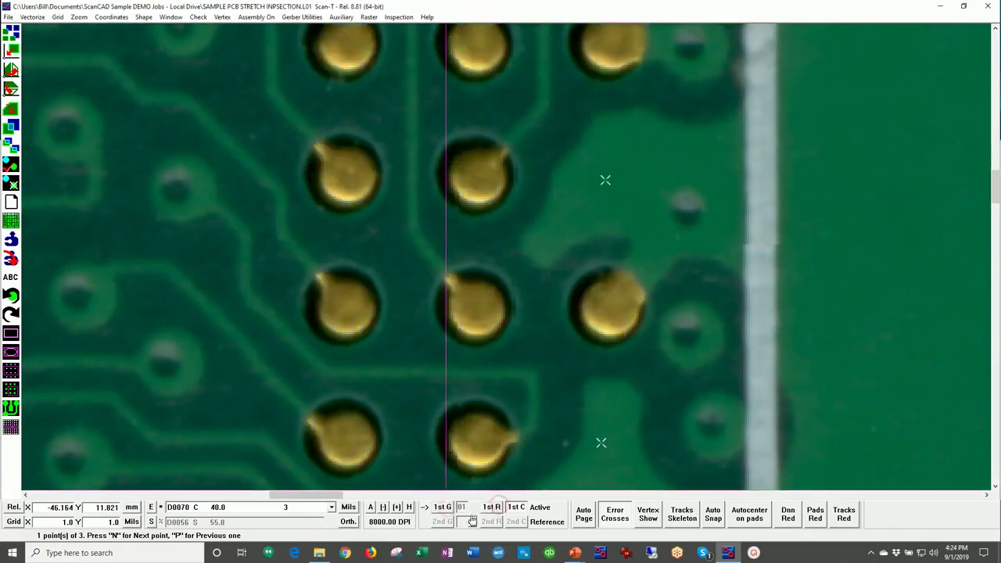
pyautogui.click(444, 507)
pyautogui.click(443, 506)
pyautogui.click(444, 507)
pyautogui.click(443, 507)
pyautogui.click(444, 508)
pyautogui.click(444, 506)
pyautogui.click(443, 507)
pyautogui.click(444, 507)
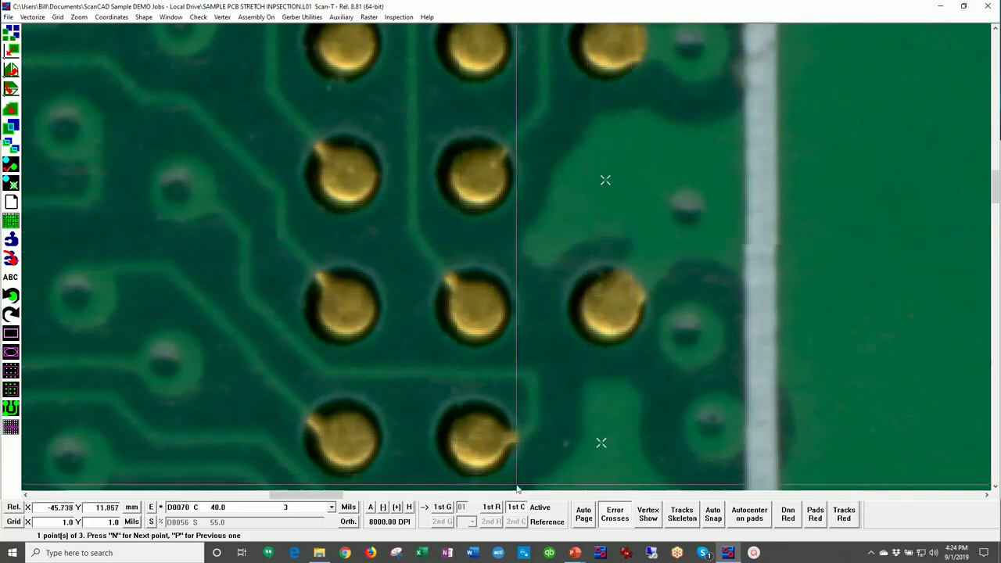
pyautogui.click(444, 507)
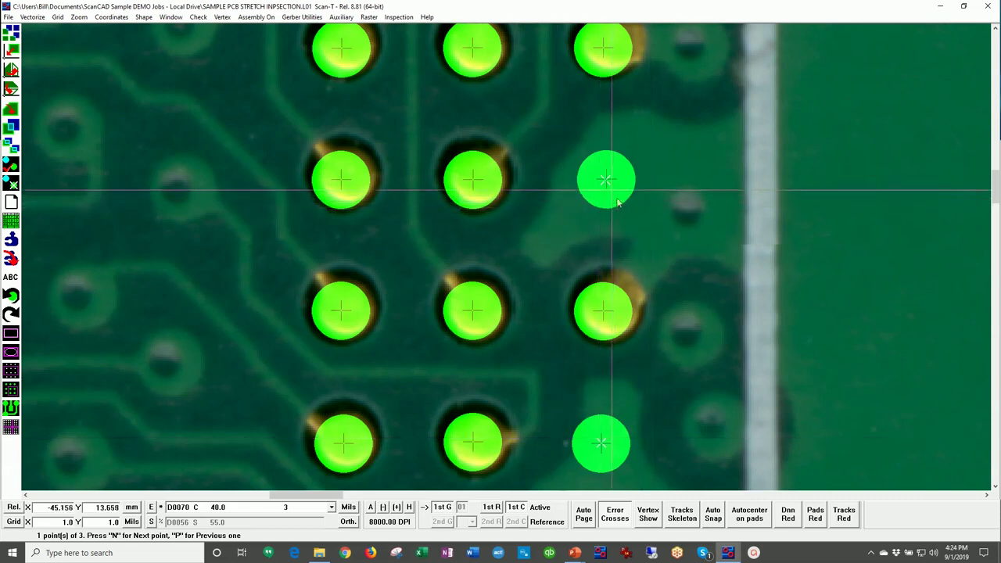
# Exit the board stretch inspection job without saving the modifications
pyautogui.scroll(-1, 574, 252)
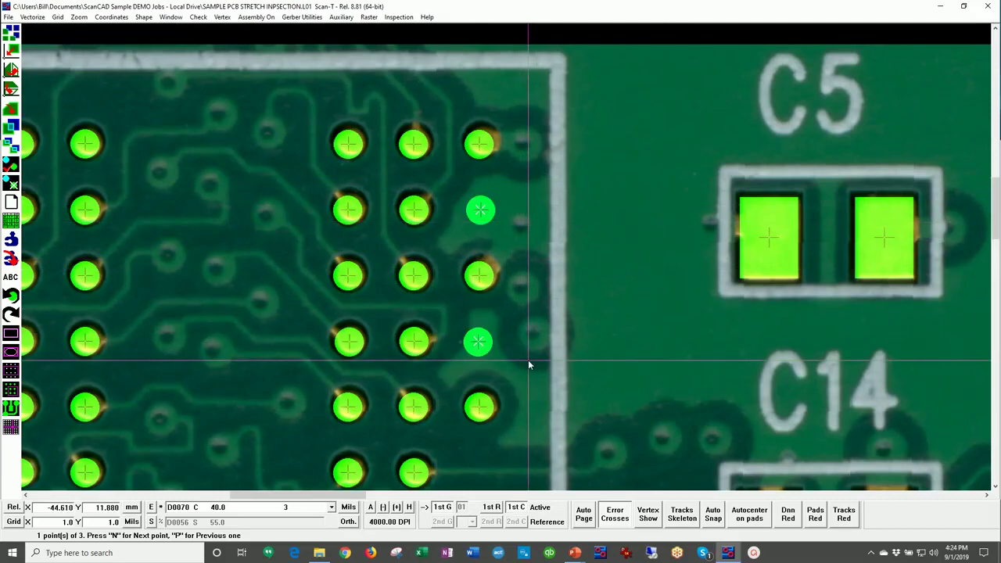
pyautogui.scroll(-1, 528, 360)
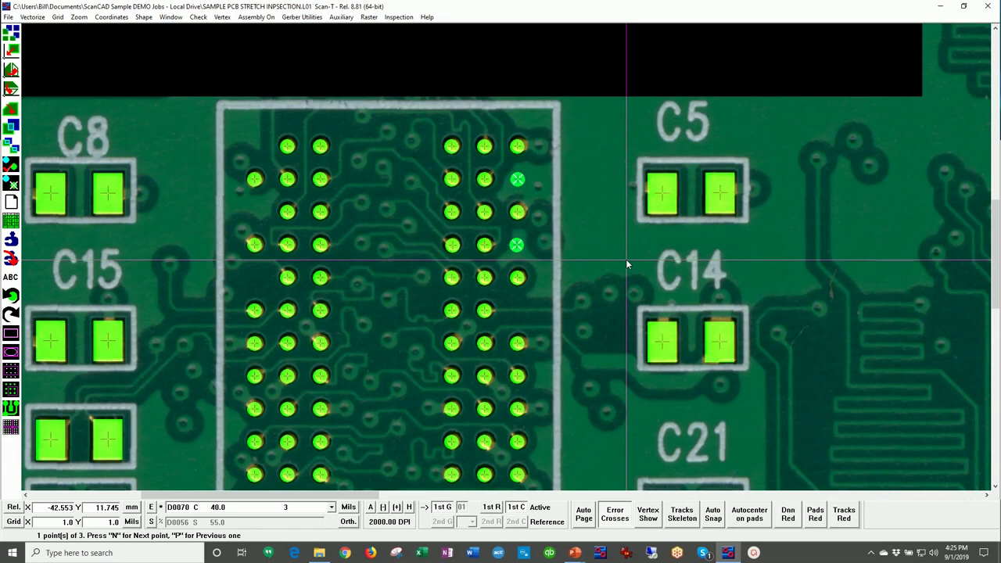
pyautogui.scroll(-1, 626, 260)
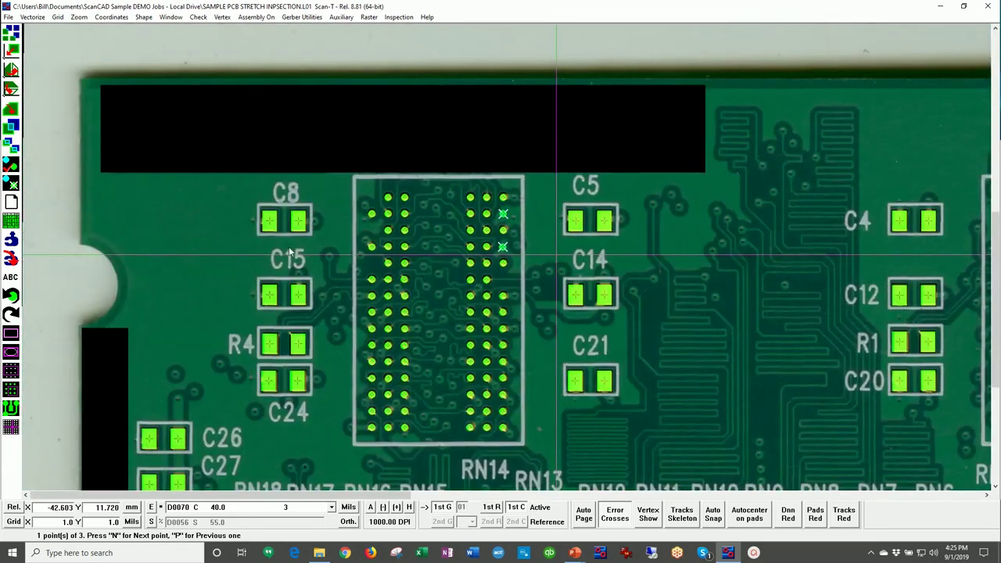
pyautogui.scroll(-1, 557, 258)
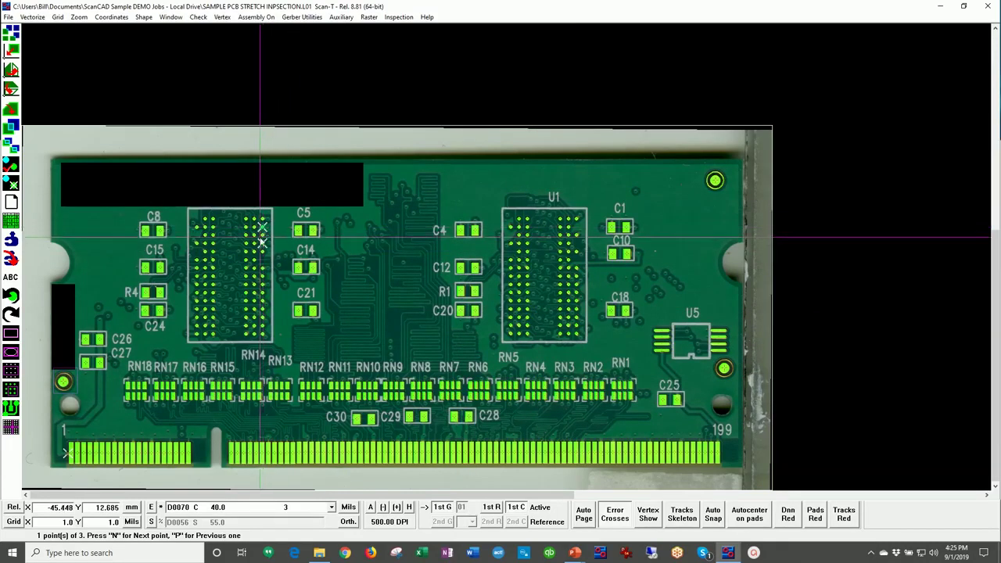
pyautogui.press('Escape')
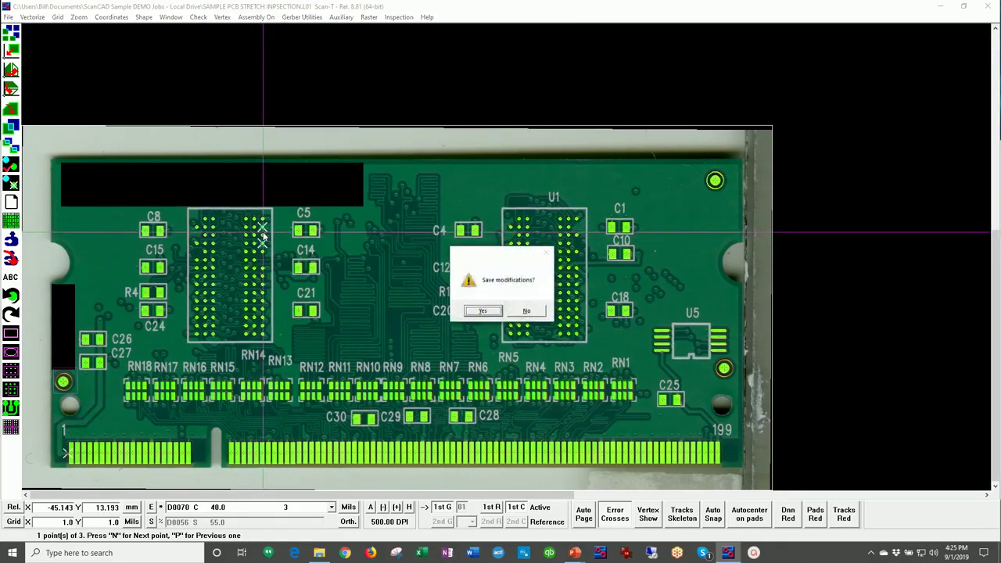
pyautogui.click(526, 312)
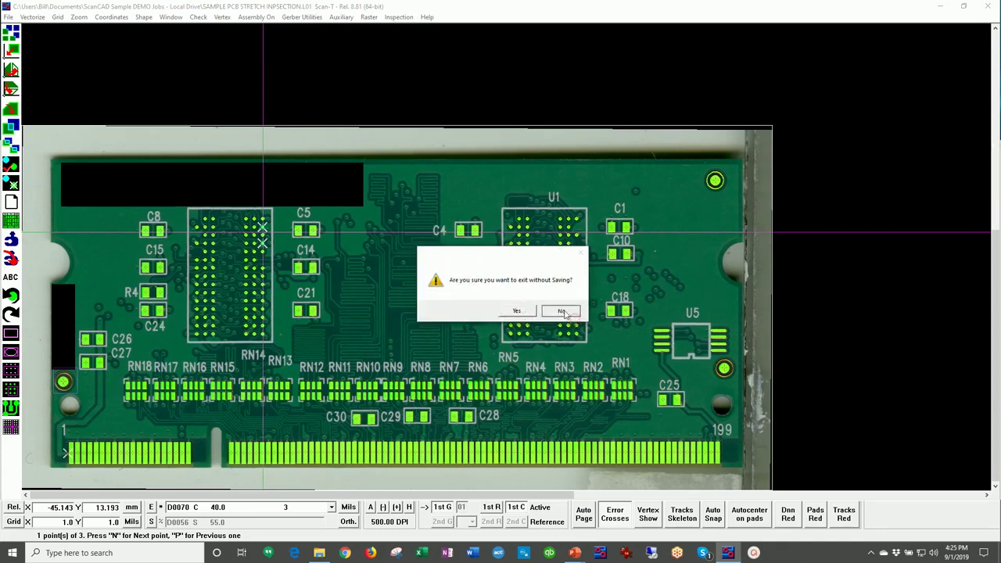
pyautogui.click(562, 311)
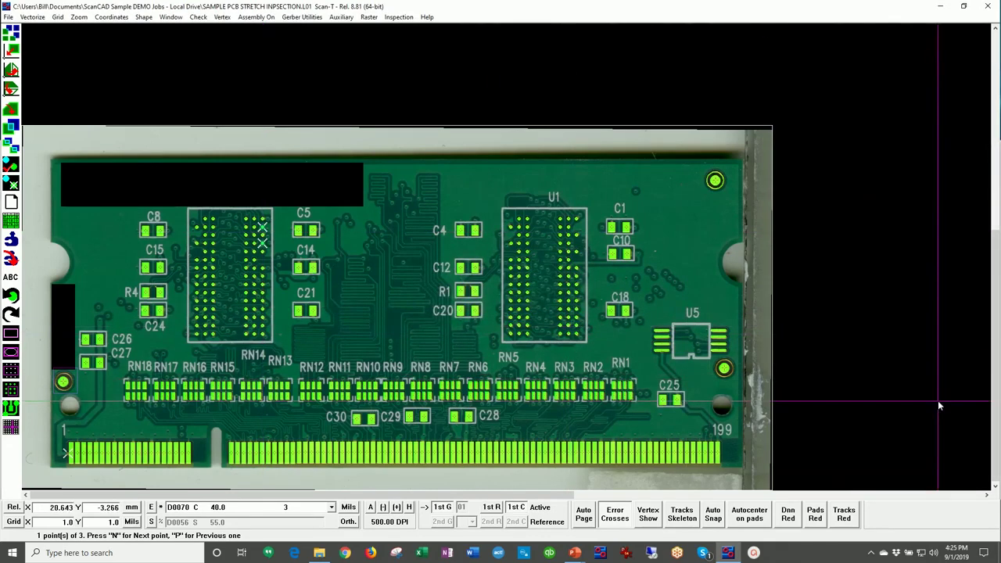
pyautogui.press('Escape')
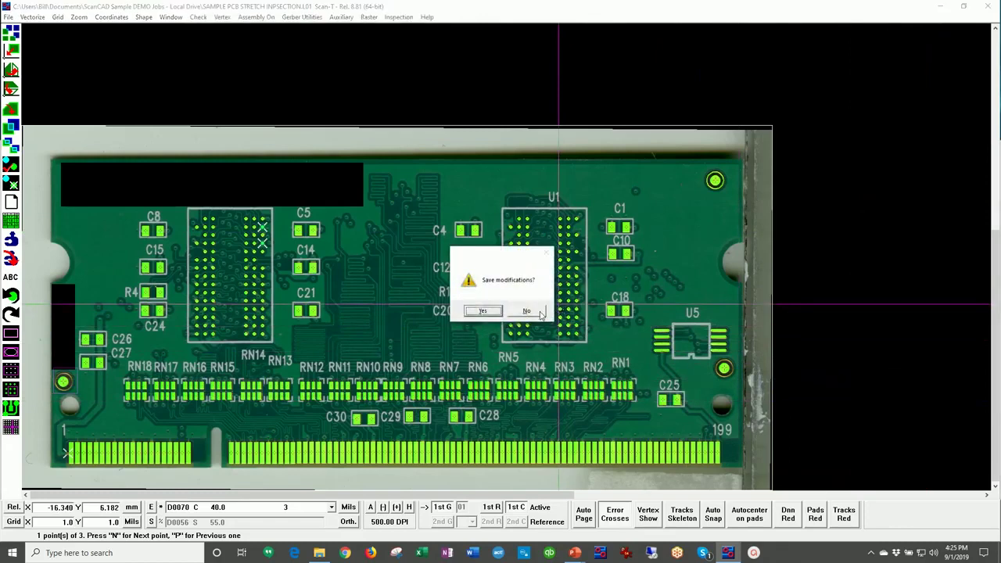
pyautogui.click(527, 312)
pyautogui.click(524, 309)
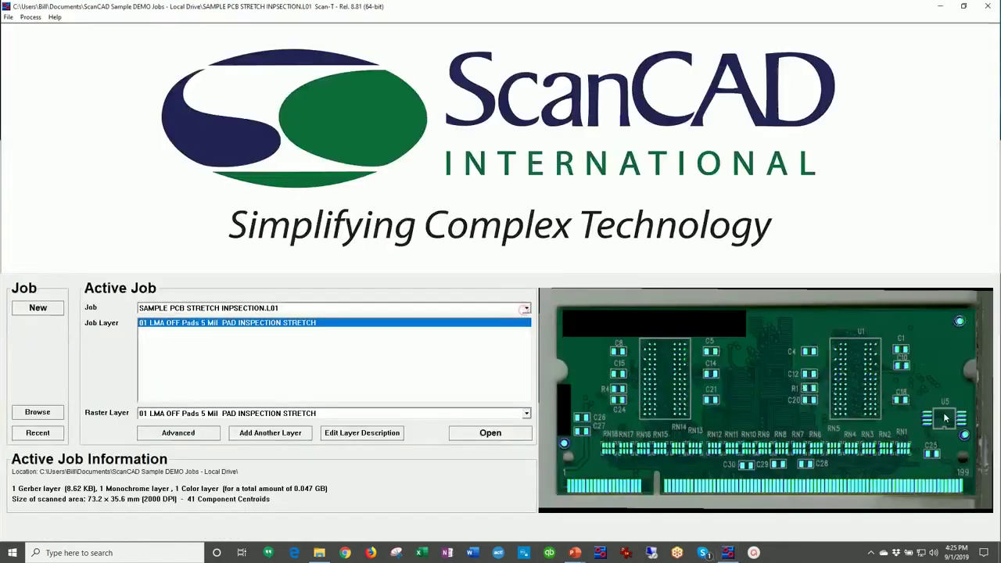
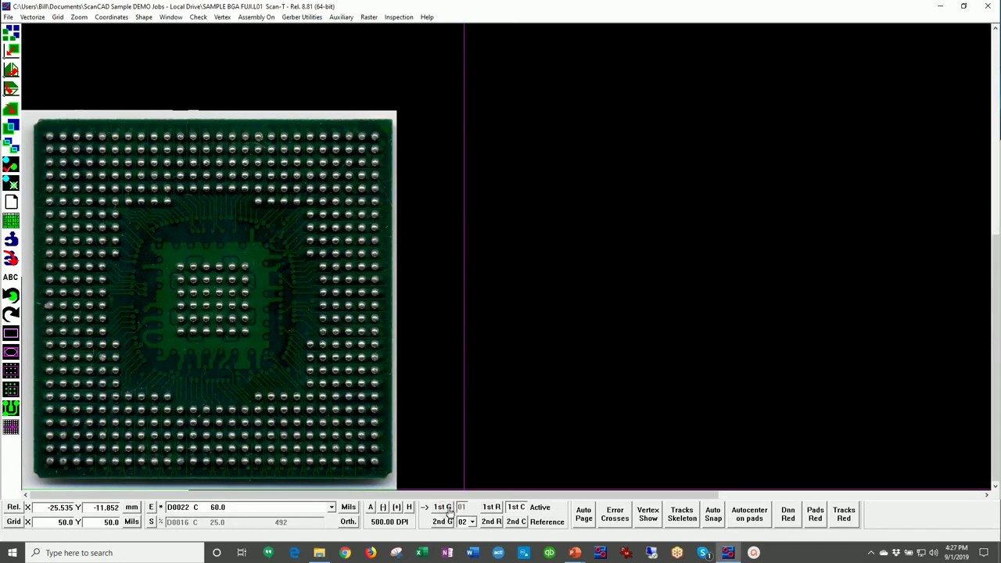
# Compare the BGA's Gerber pads with the scanned solder balls by switching the Gerber layer on and off, including at the lower-right corner
pyautogui.click(444, 509)
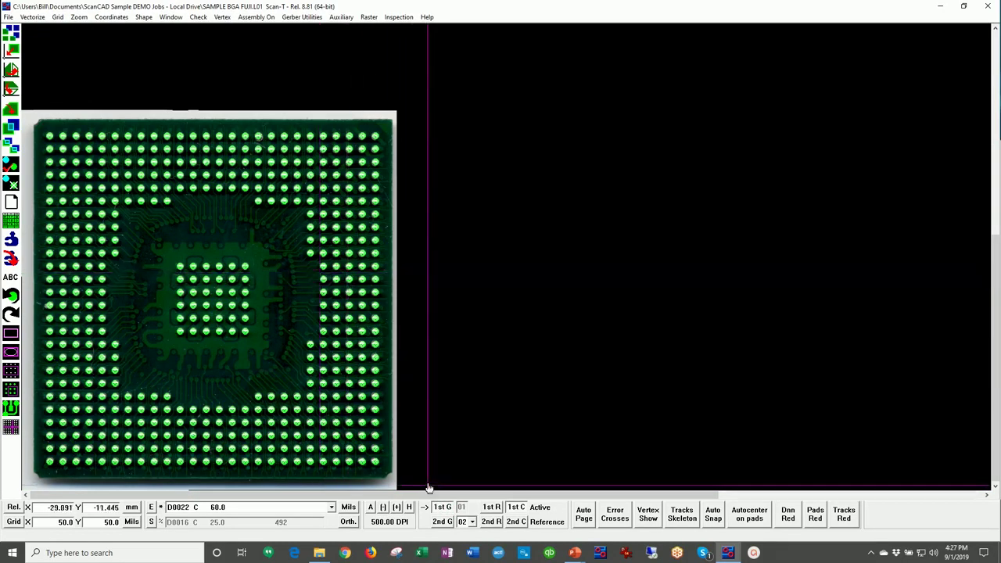
pyautogui.click(439, 508)
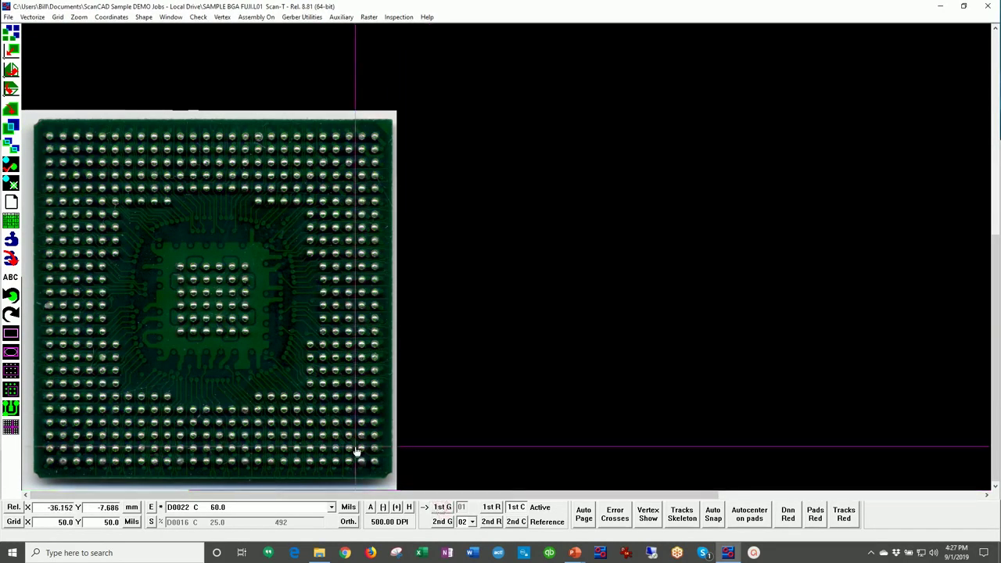
pyautogui.scroll(3, 355, 451)
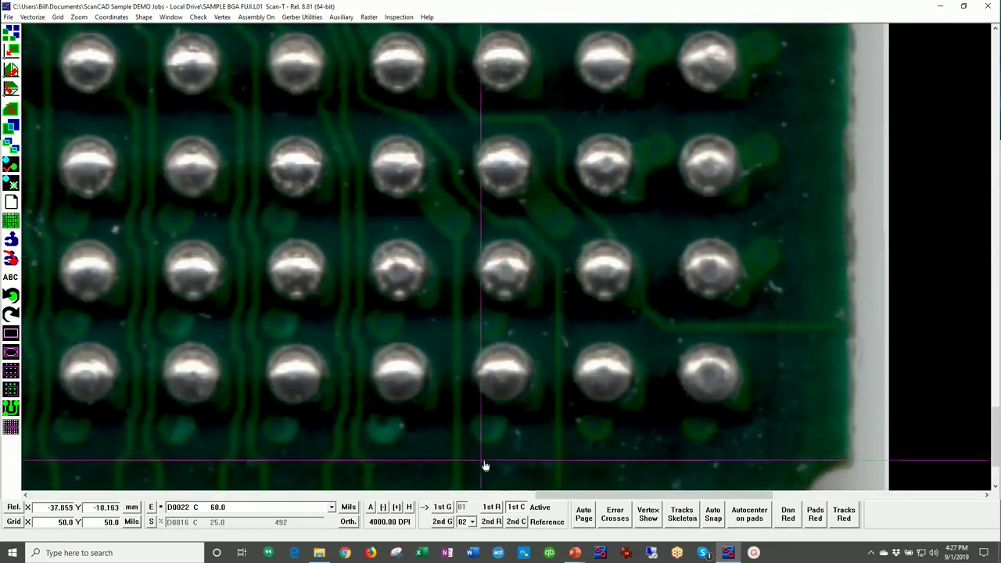
pyautogui.click(441, 508)
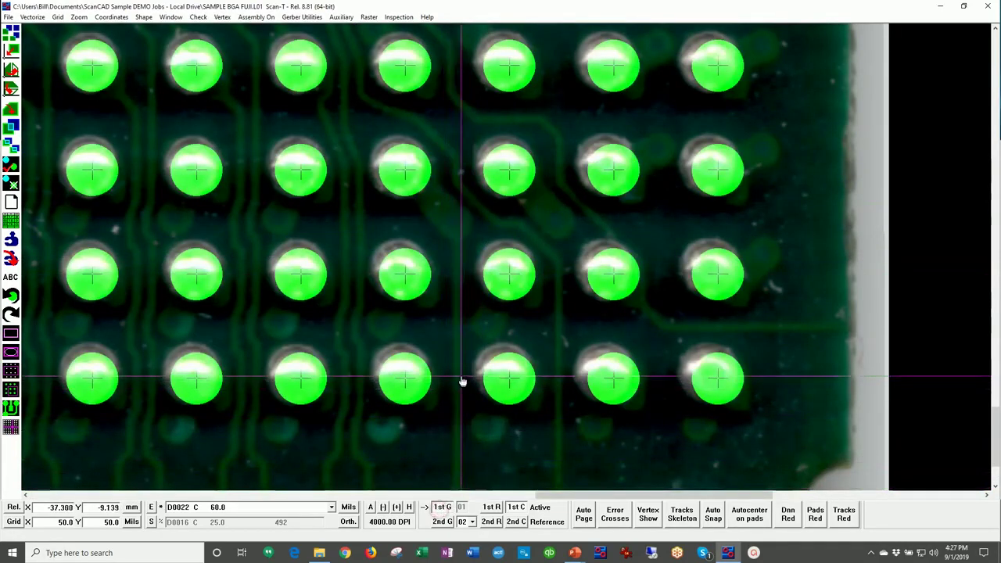
pyautogui.scroll(-3, 558, 351)
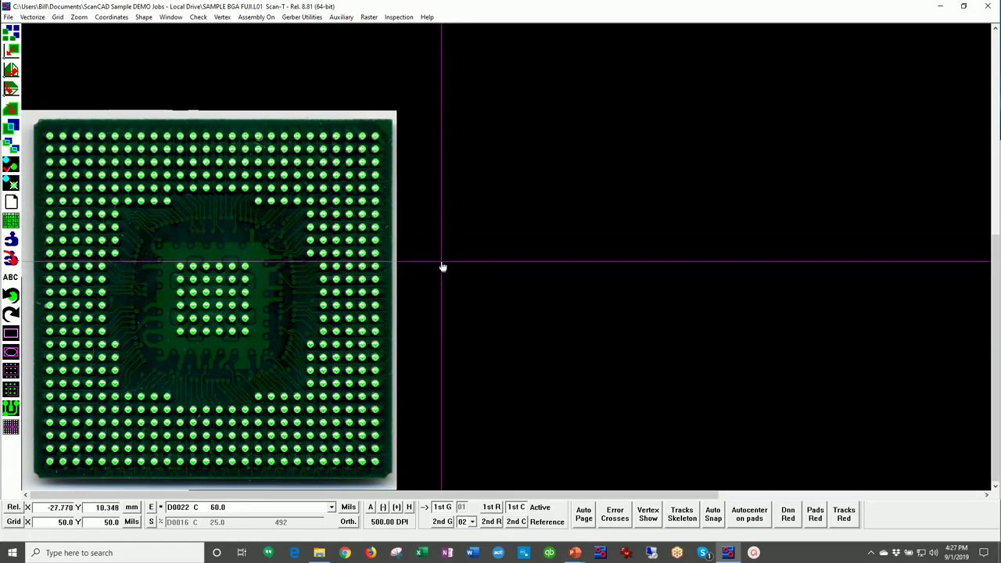
# Turn on assembly mode and teach the BGA matrix from the Gerber pads
pyautogui.click(258, 18)
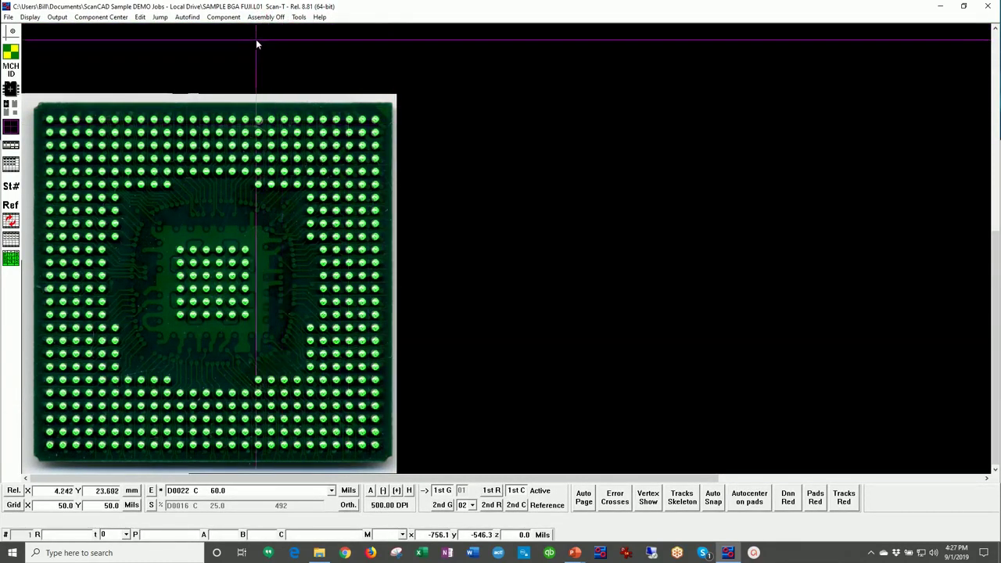
pyautogui.click(225, 17)
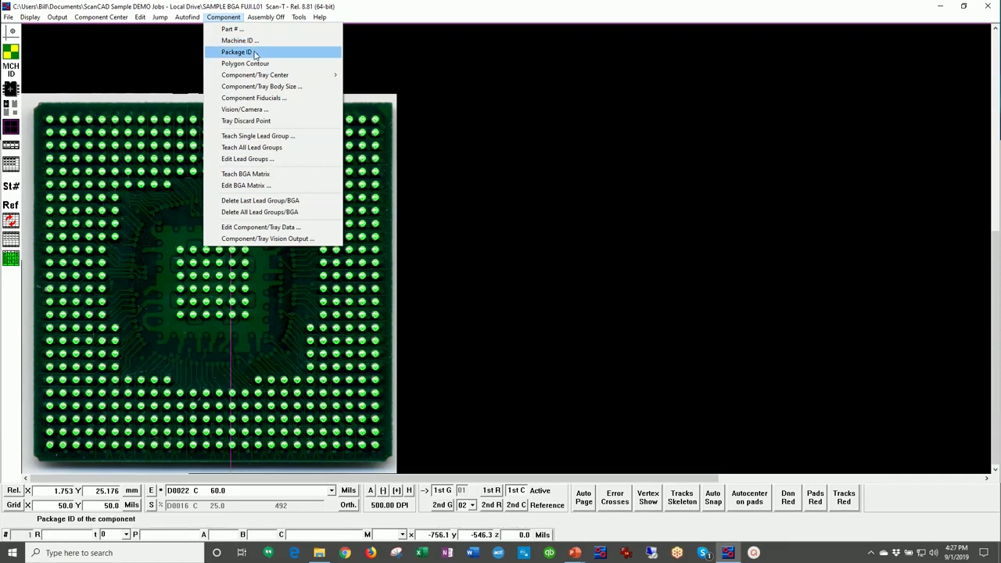
pyautogui.moveTo(268, 80)
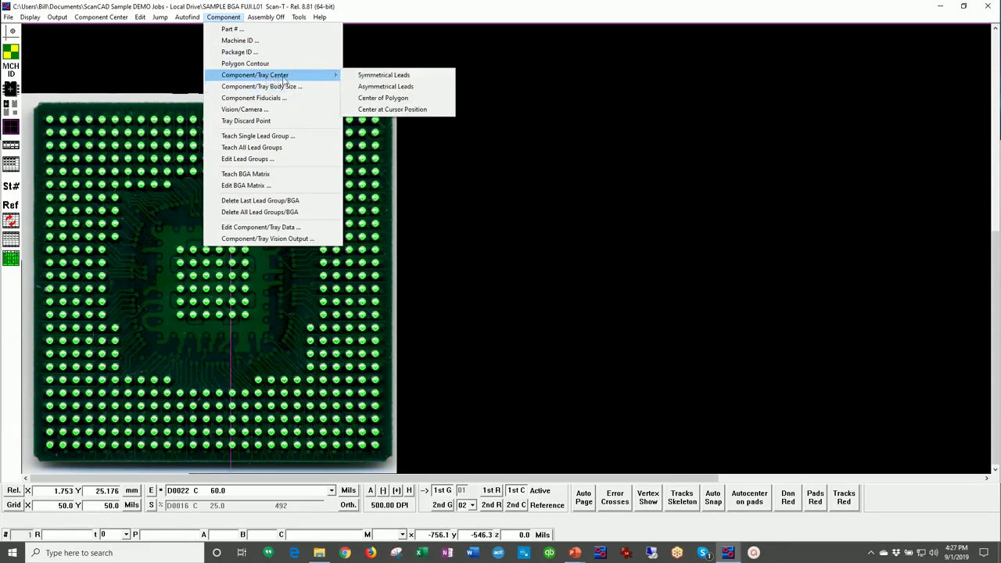
pyautogui.press('Right')
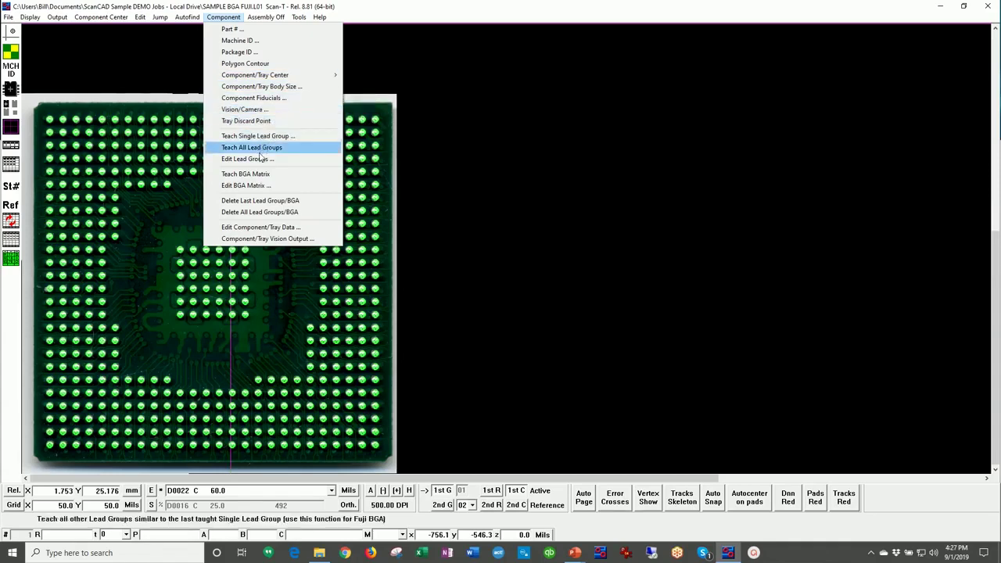
pyautogui.click(244, 175)
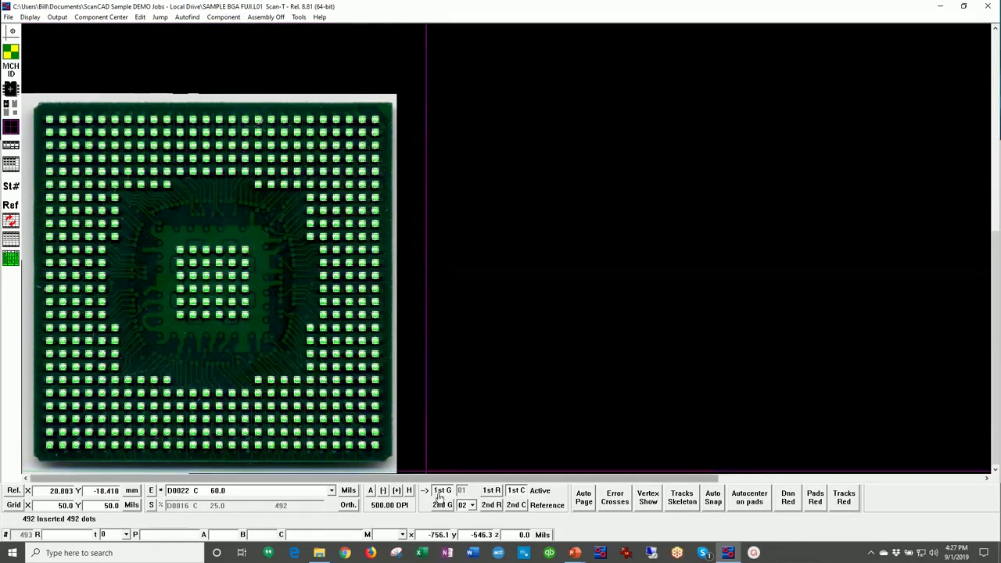
# Hide the Gerber and colour scan, then export the component vision output in mm as SAMPLE BGA FUJI.TXT, overwriting the existing file
pyautogui.click(515, 493)
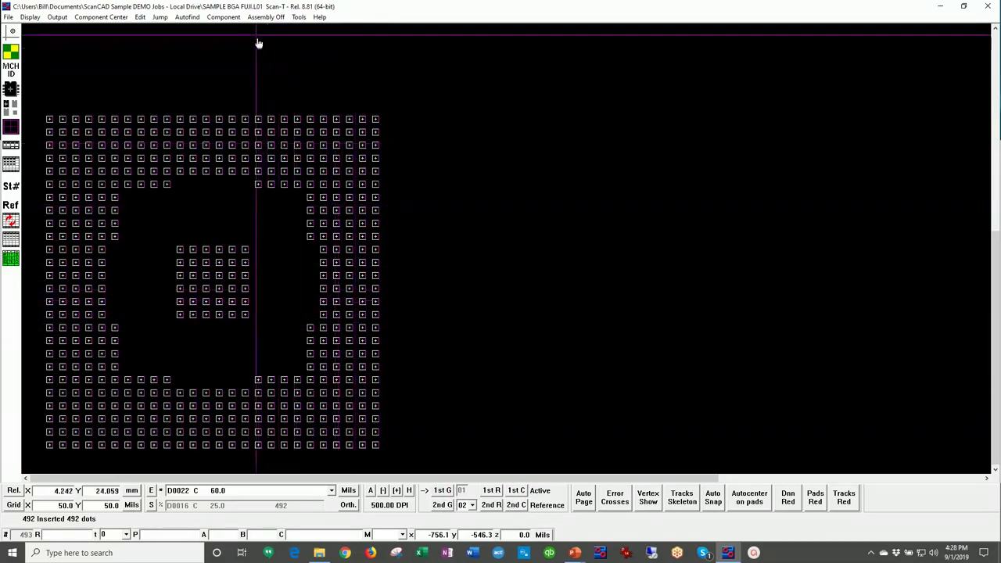
pyautogui.click(223, 17)
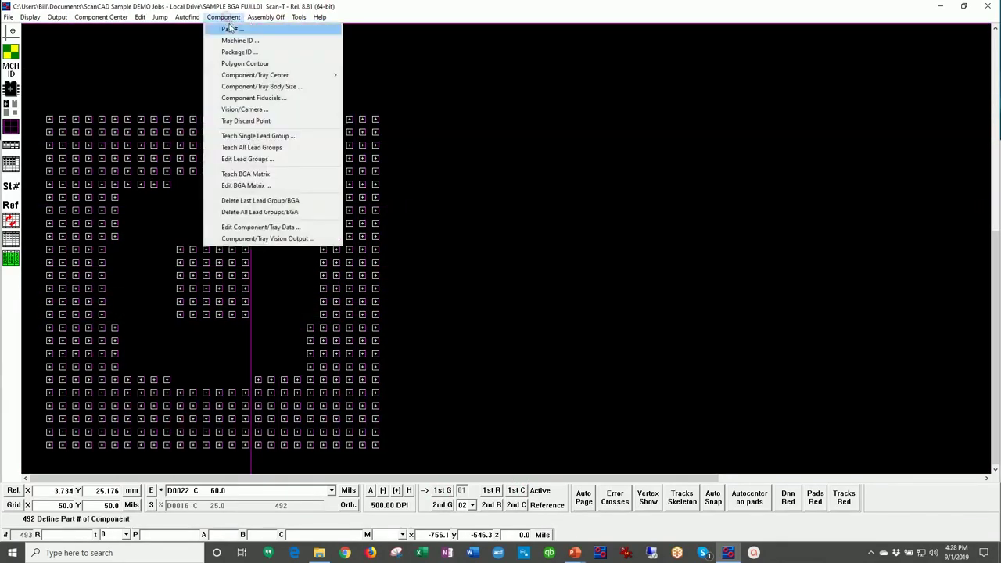
pyautogui.click(282, 238)
pyautogui.click(197, 106)
pyautogui.click(481, 313)
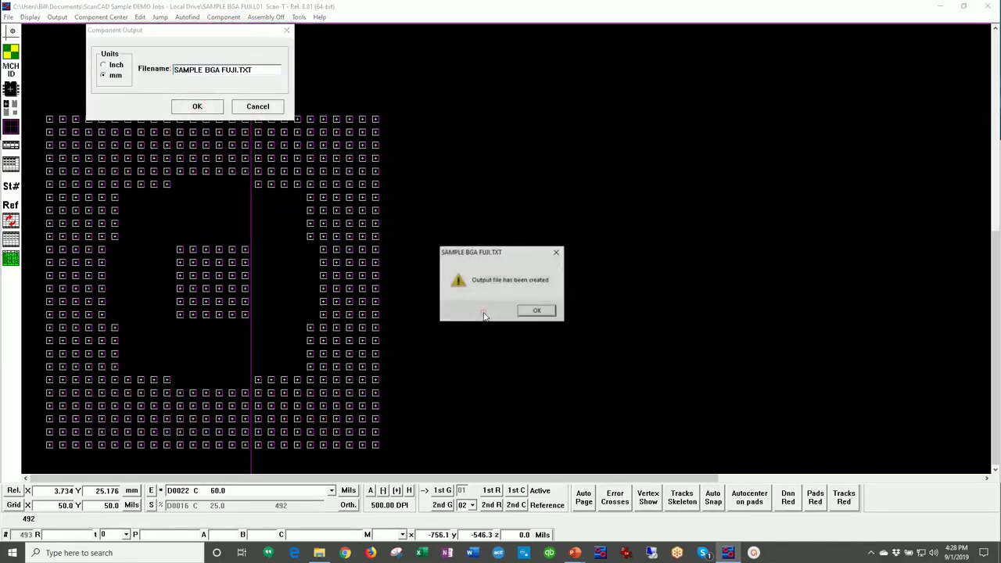
pyautogui.click(530, 311)
# Open the exported SAMPLE BGA FUJI.TXT from the demo jobs folder, review its body and ball matrix data, and close it
pyautogui.click(319, 553)
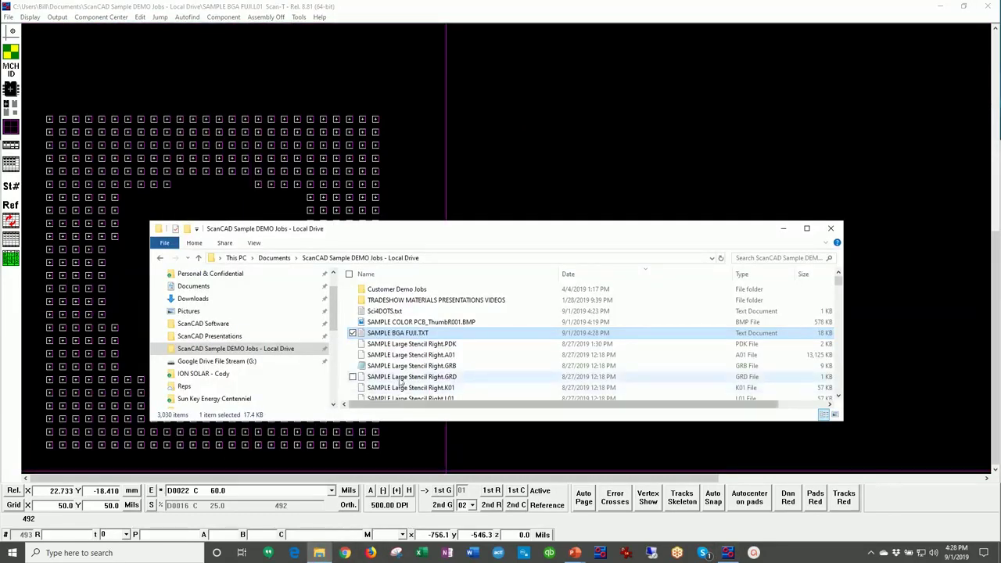
pyautogui.doubleClick(397, 333)
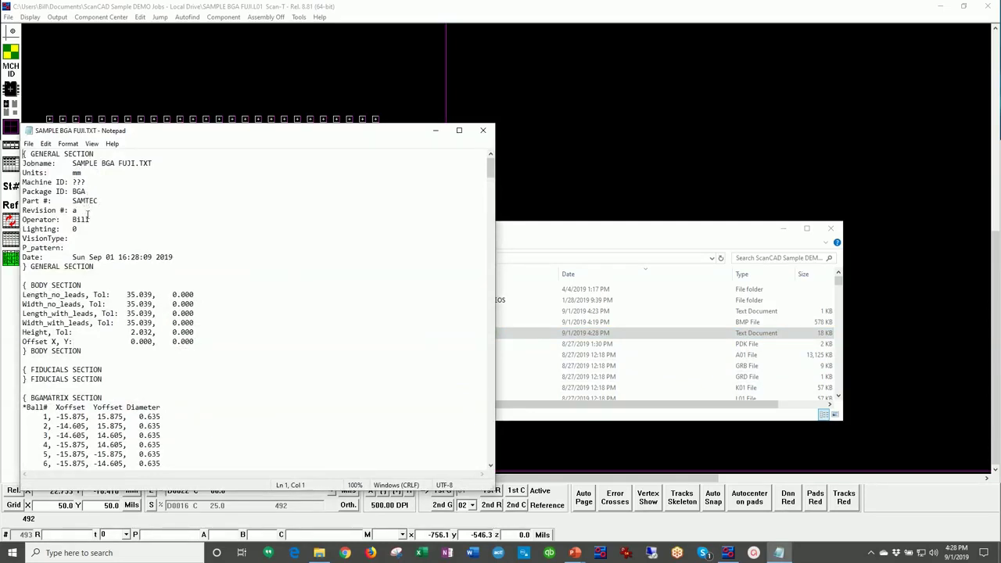
pyautogui.scroll(-5, 105, 262)
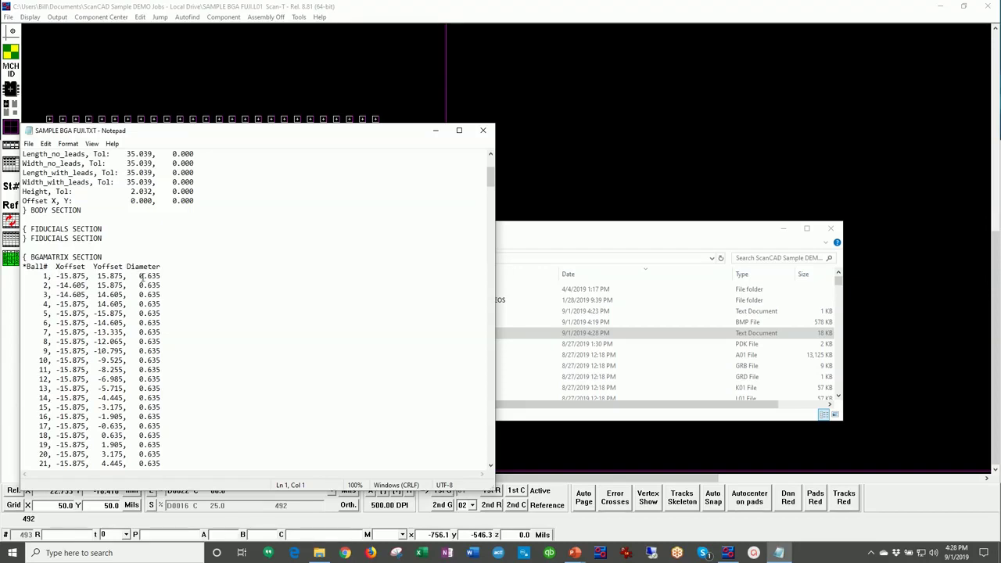
pyautogui.moveTo(490, 177); pyautogui.dragTo(491, 458)
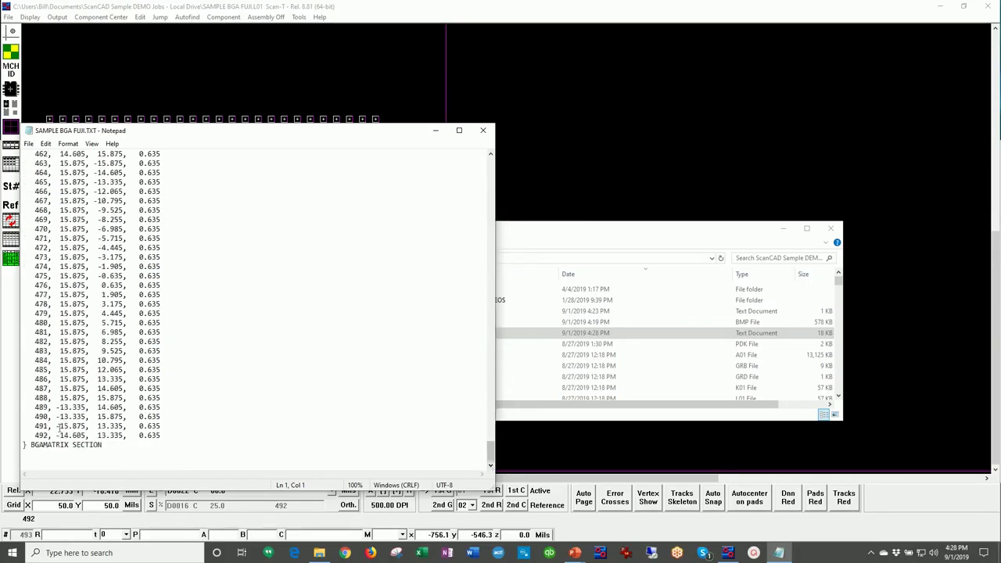
pyautogui.click(482, 130)
pyautogui.click(831, 229)
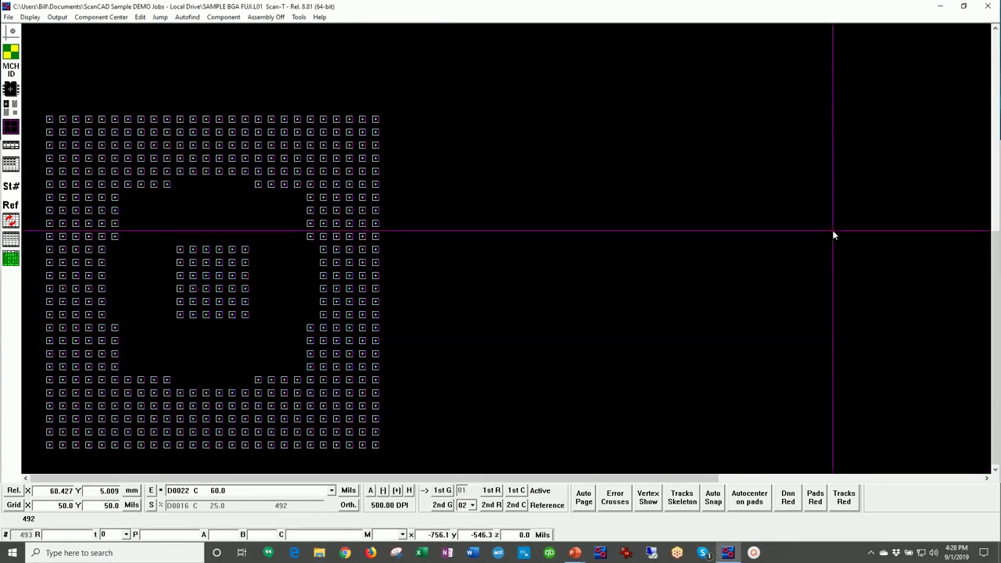
# Show the colour scan again and reset the assembly file to clear the taught balls
pyautogui.click(512, 491)
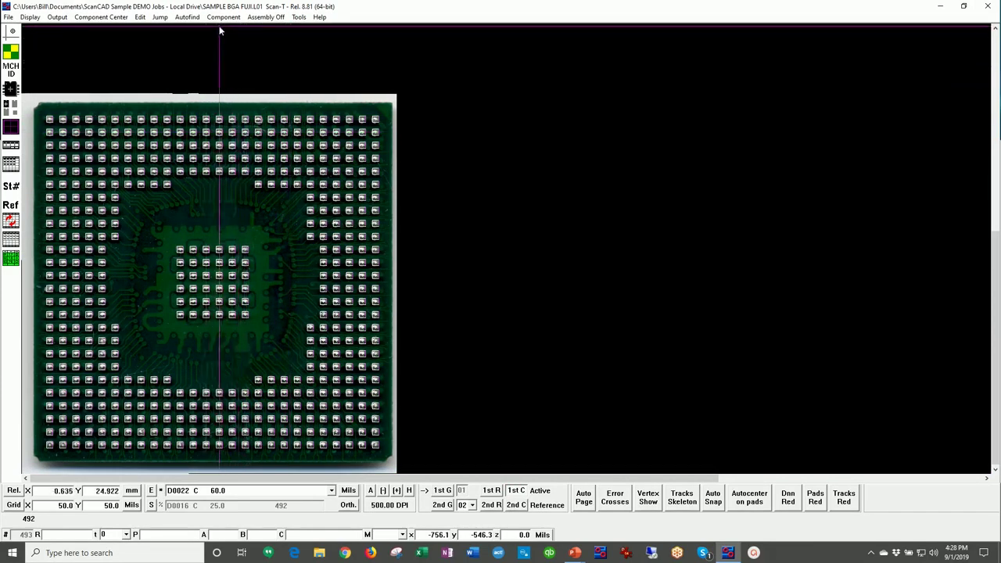
pyautogui.click(140, 17)
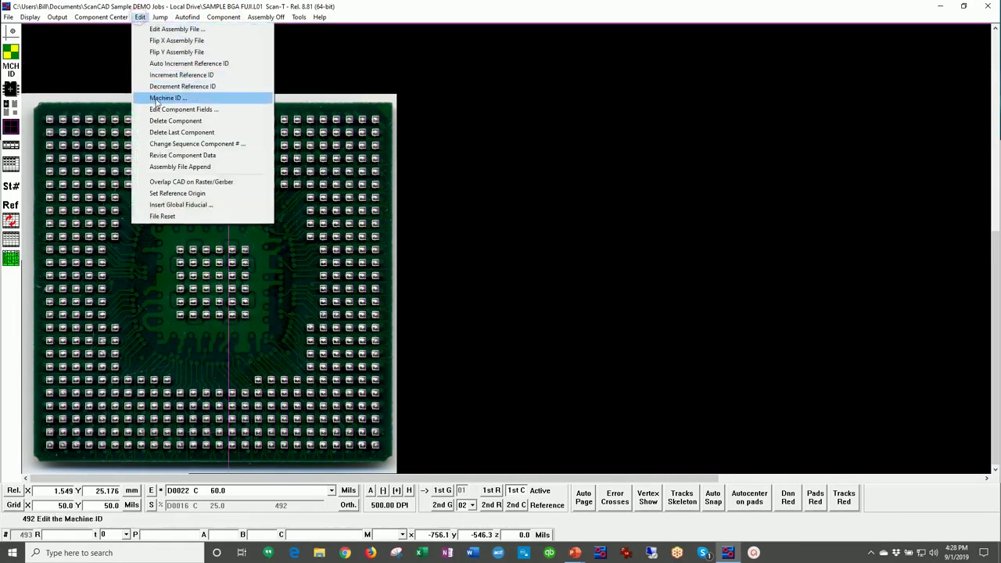
pyautogui.click(161, 217)
pyautogui.click(483, 311)
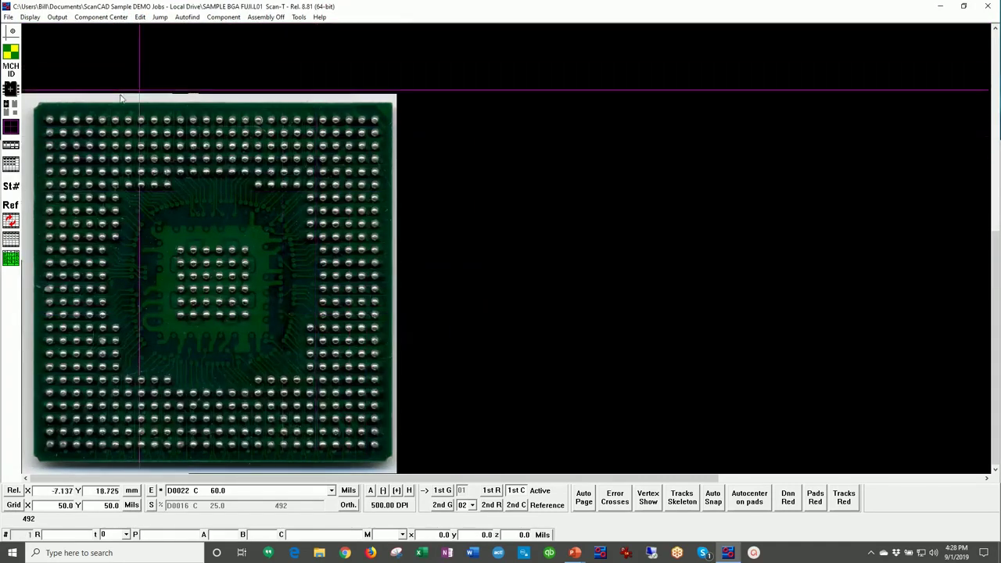
# Window the BGA's outermost top row, teach it as a single lead group of type Ball, and teach all matching full-width row groups
pyautogui.click(44, 119)
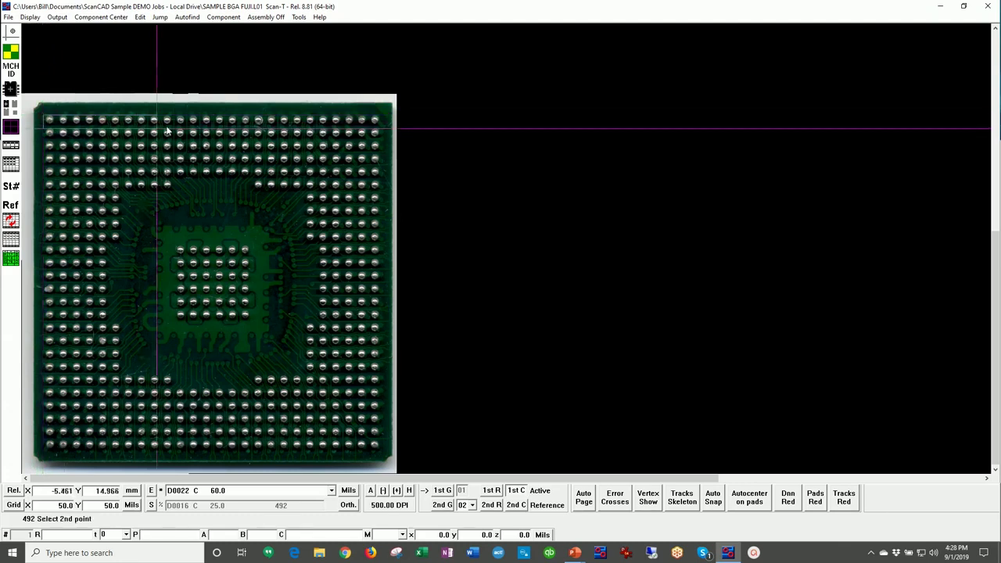
pyautogui.click(381, 126)
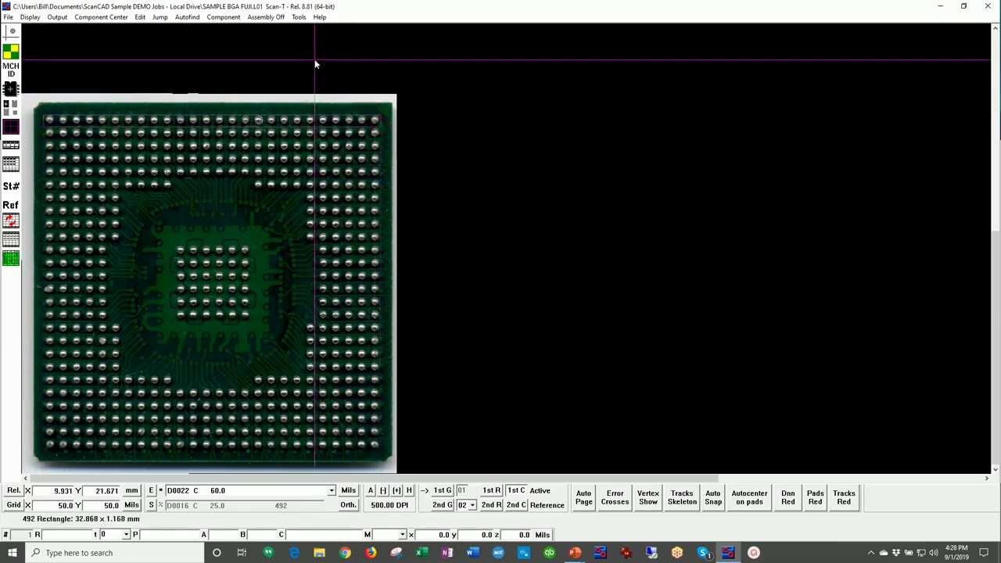
pyautogui.click(224, 17)
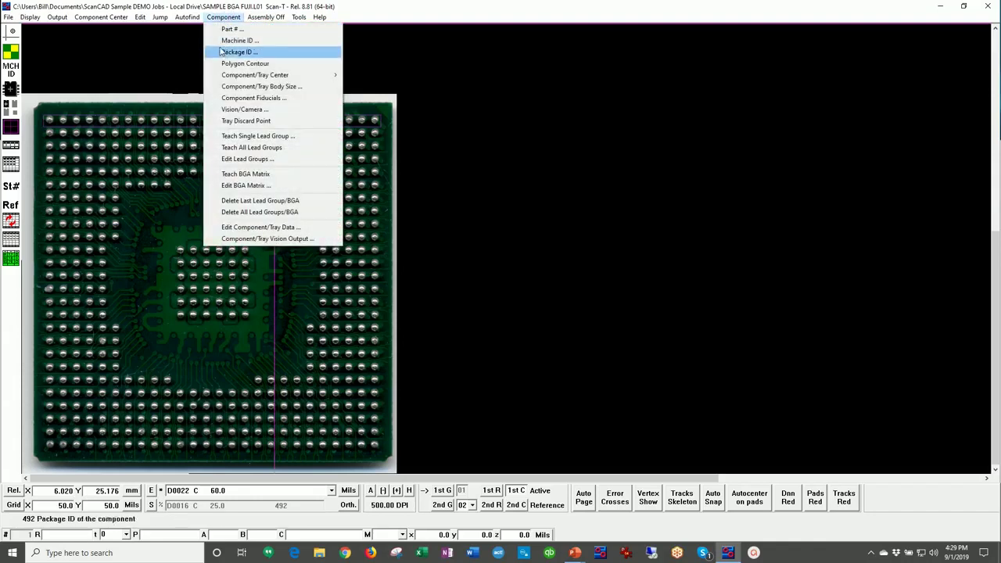
pyautogui.click(270, 136)
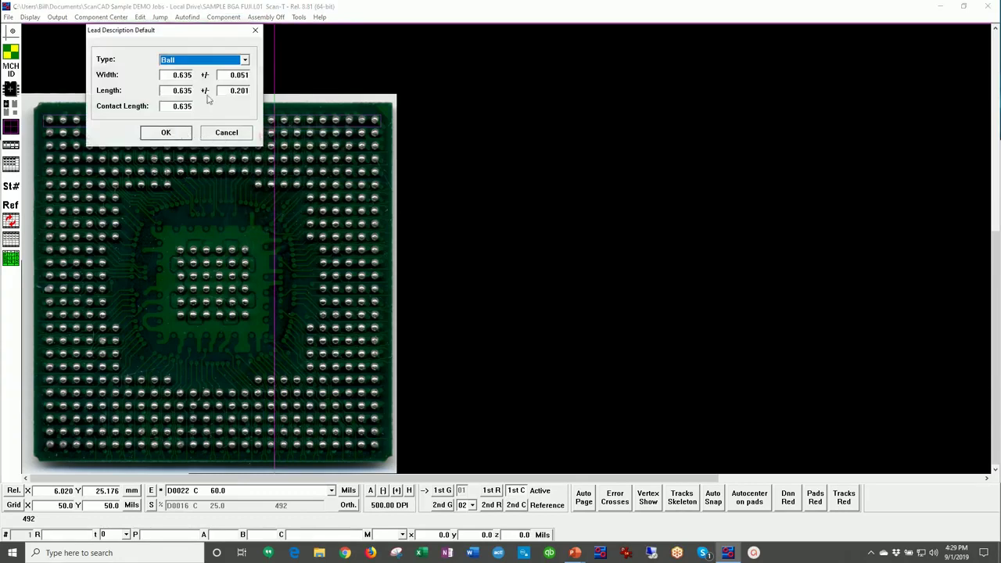
pyautogui.click(244, 63)
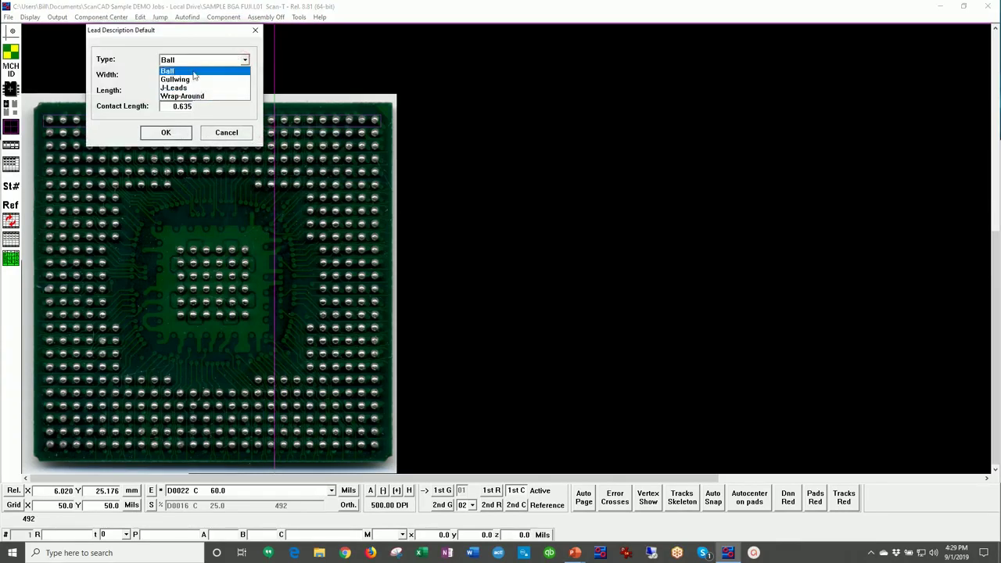
pyautogui.click(168, 71)
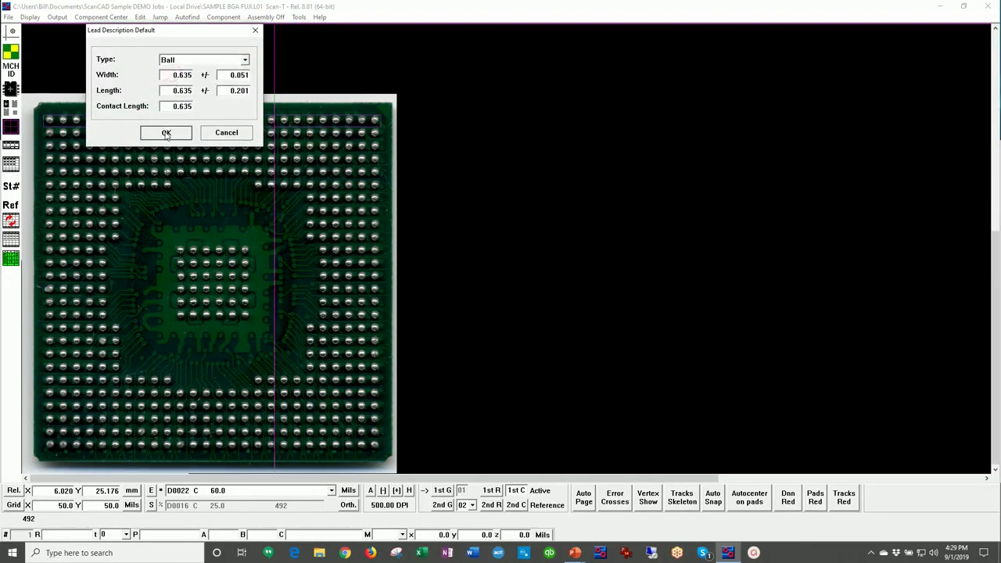
pyautogui.click(165, 132)
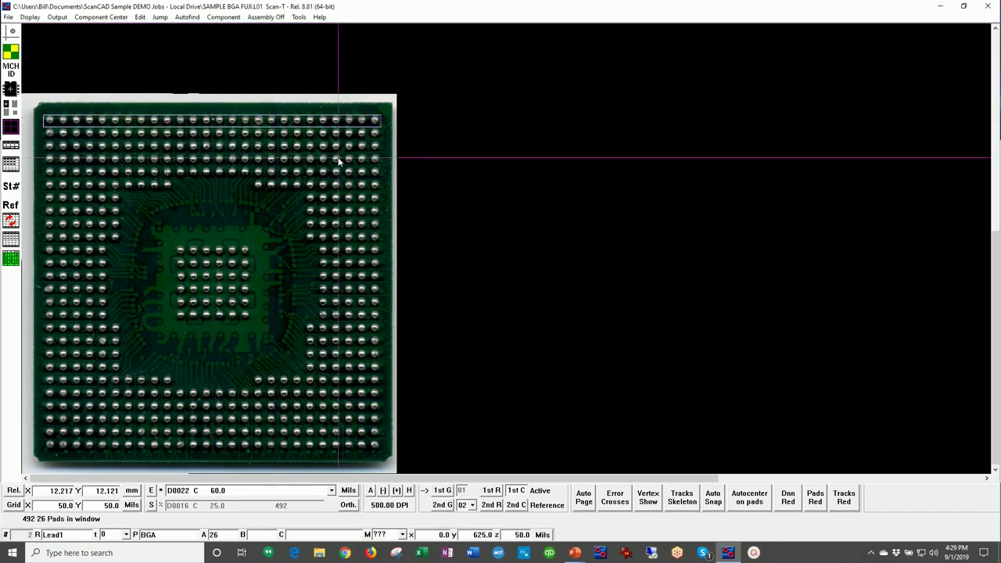
pyautogui.click(223, 17)
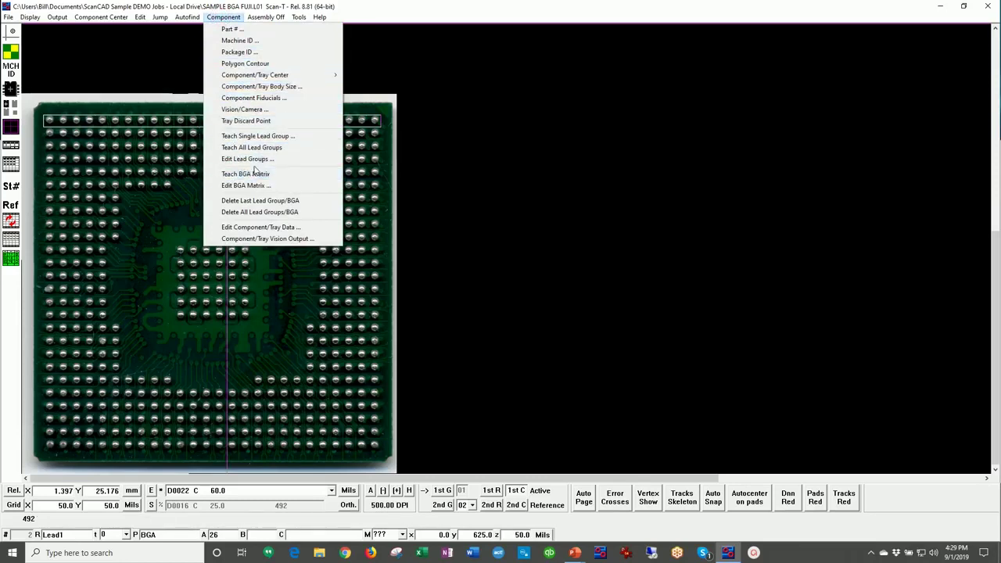
pyautogui.click(260, 148)
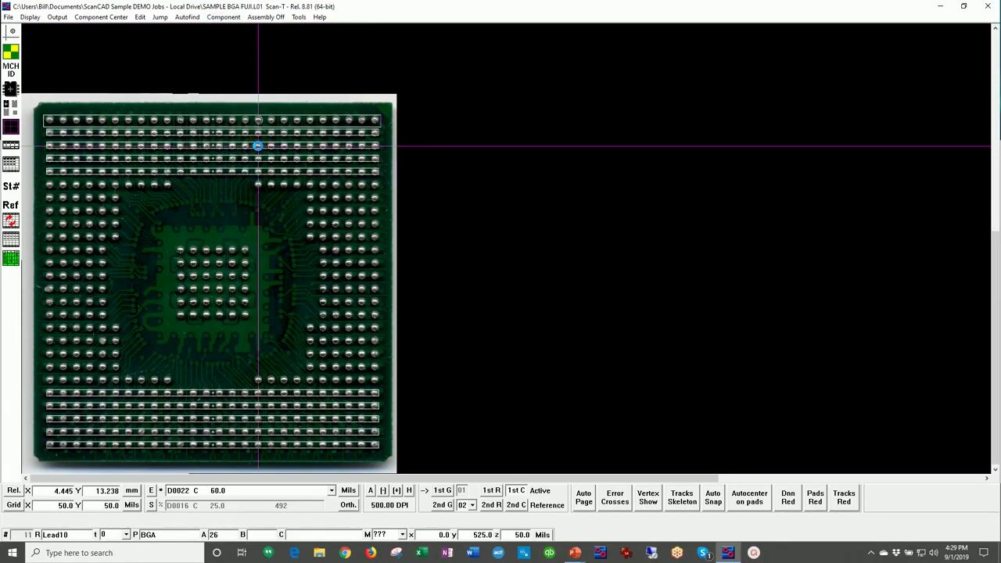
# Teach the outermost right column between the full-width rows as a single Ball lead group, and teach all matching column groups
pyautogui.click(373, 184)
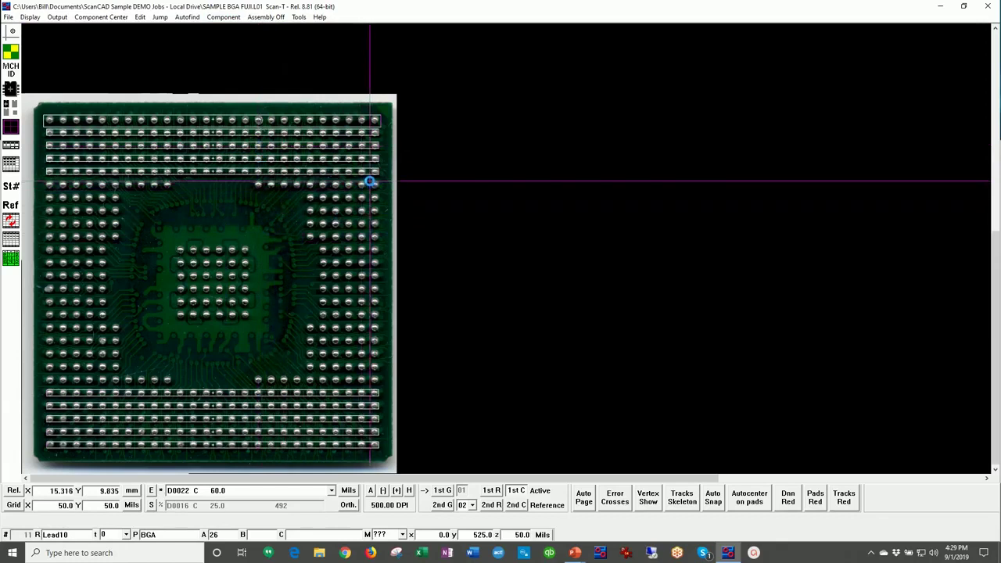
pyautogui.click(379, 385)
pyautogui.click(224, 16)
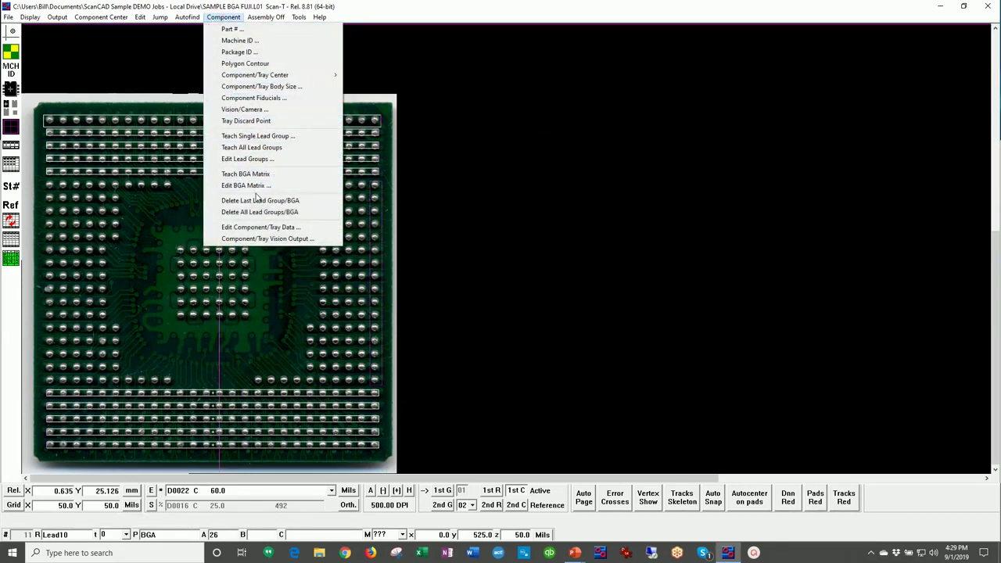
pyautogui.click(255, 136)
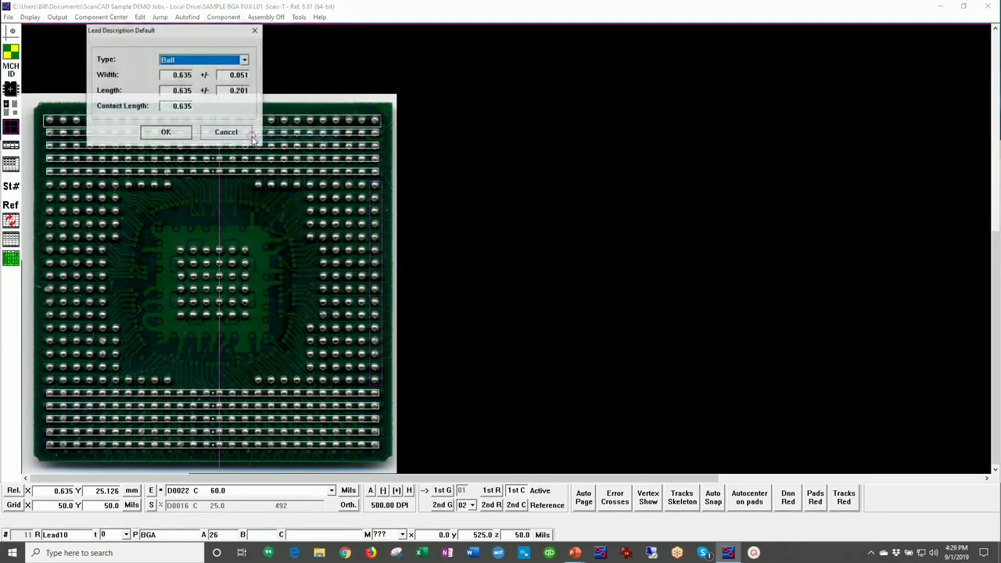
pyautogui.click(168, 133)
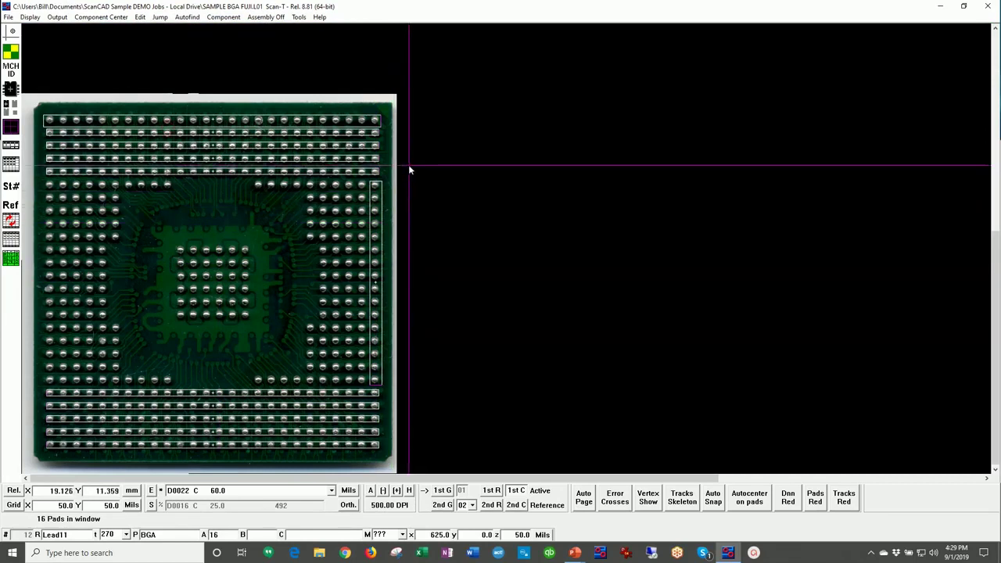
pyautogui.click(222, 17)
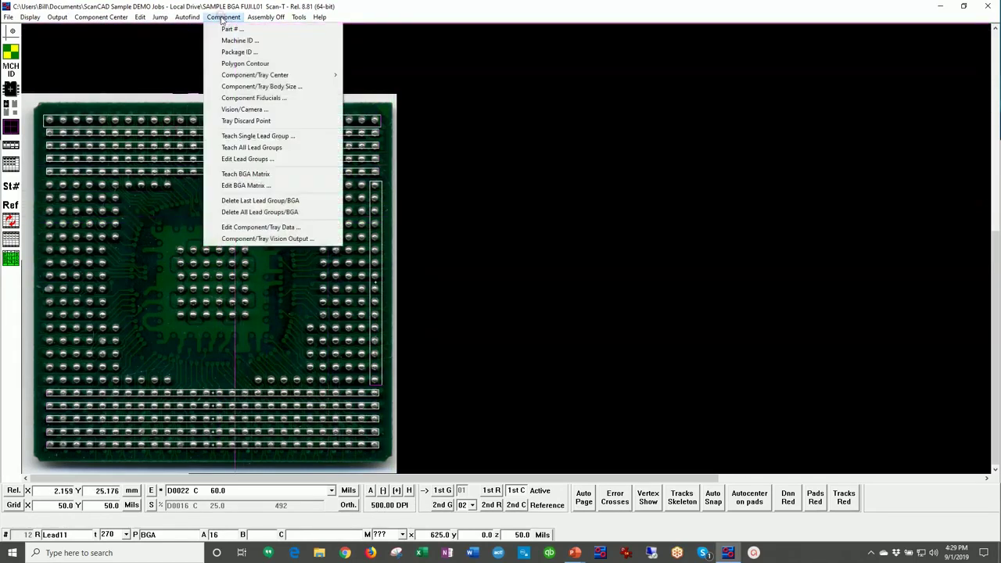
pyautogui.click(252, 147)
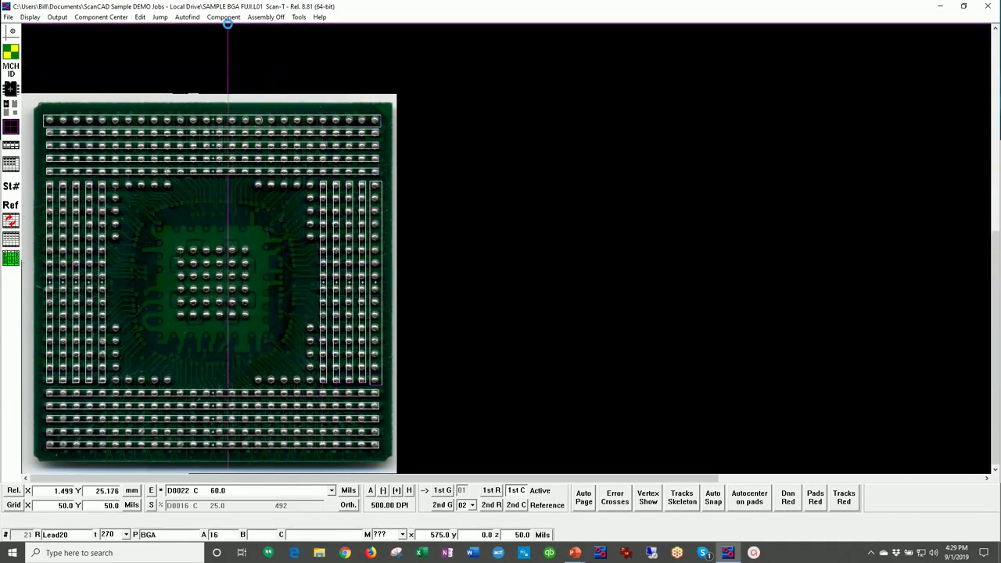
# Export the component vision output in mm as SAMPLE BGA FUJI.TXT, overwriting the existing file
pyautogui.click(233, 18)
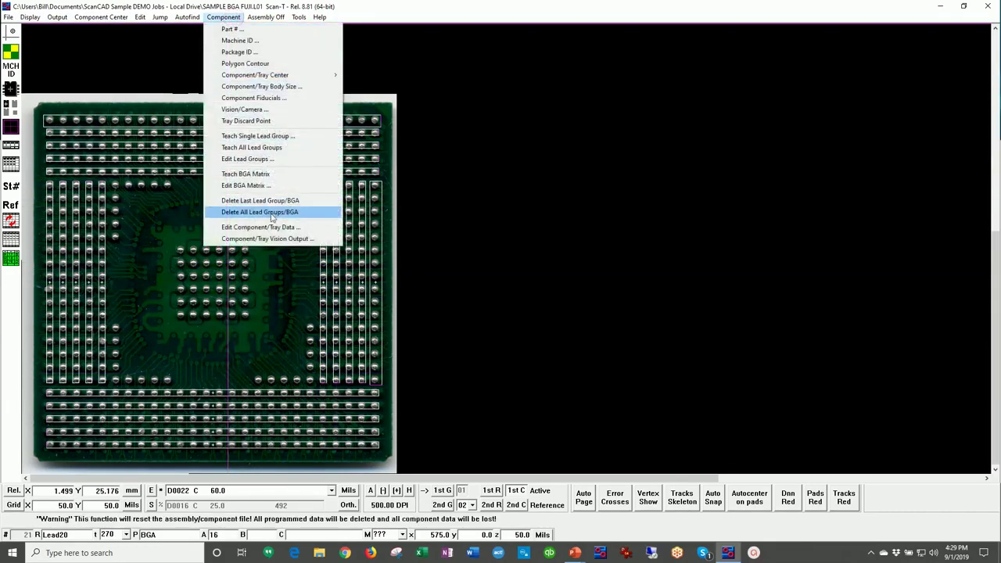
pyautogui.click(271, 239)
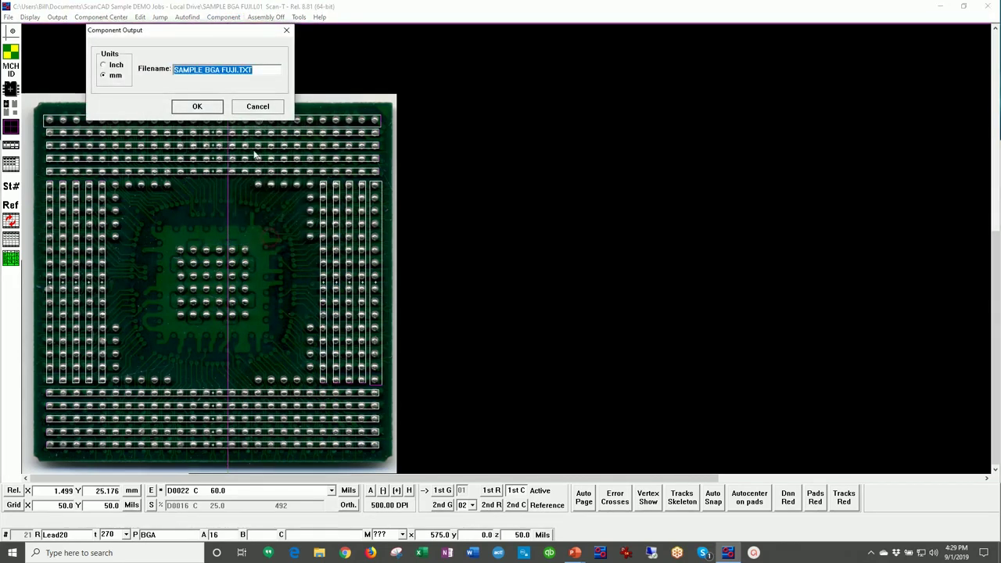
pyautogui.click(200, 107)
pyautogui.click(493, 310)
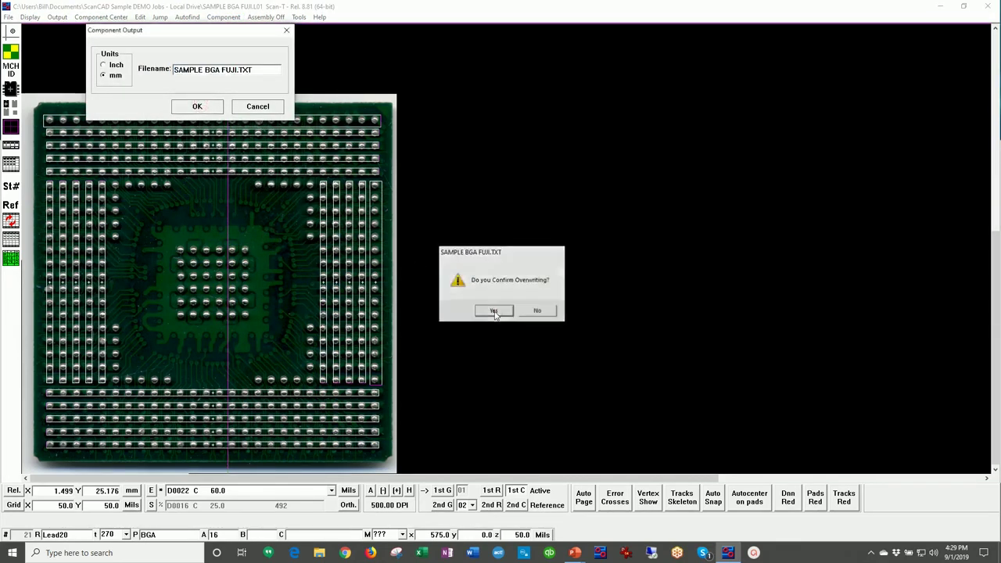
pyautogui.click(537, 311)
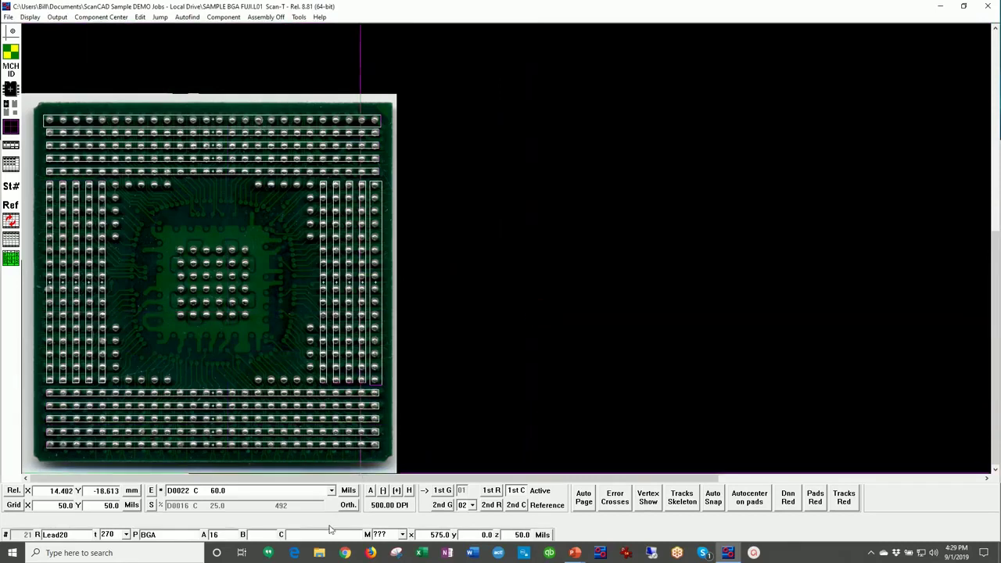
# Open SAMPLE BGA FUJI.TXT from the ScanCAD Sample DEMO Jobs folder, review its lead group section, and close the file
pyautogui.click(319, 554)
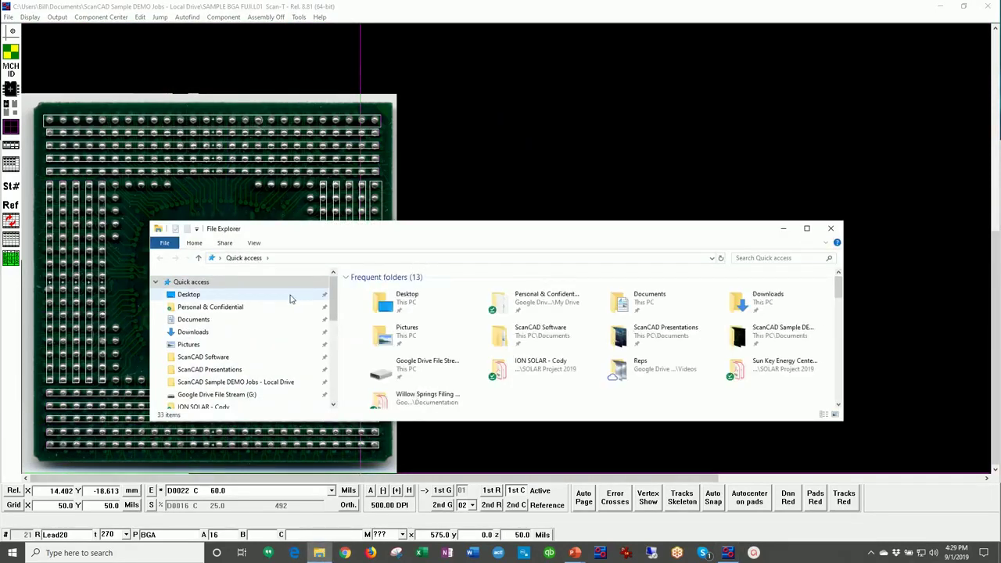
pyautogui.click(270, 383)
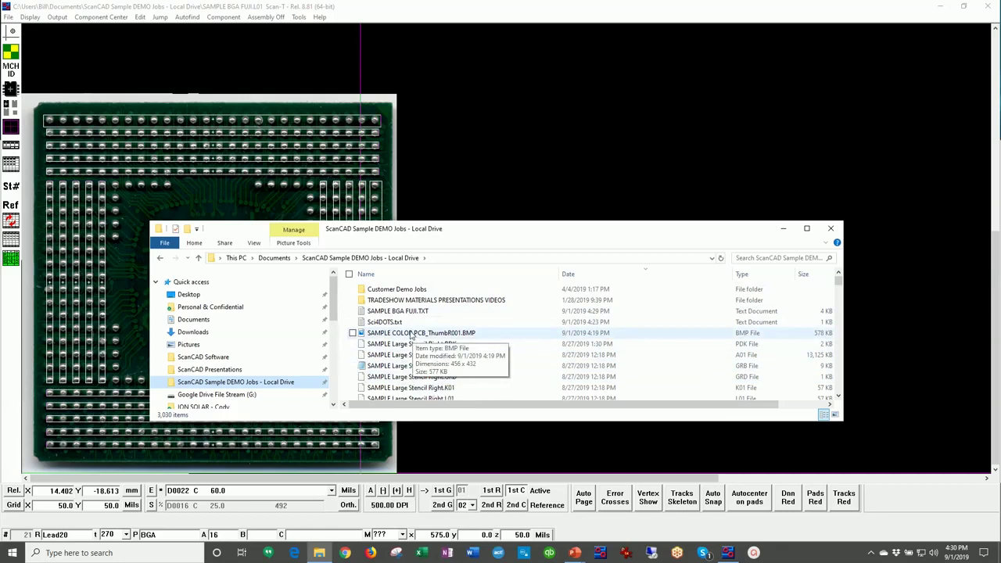
pyautogui.doubleClick(399, 311)
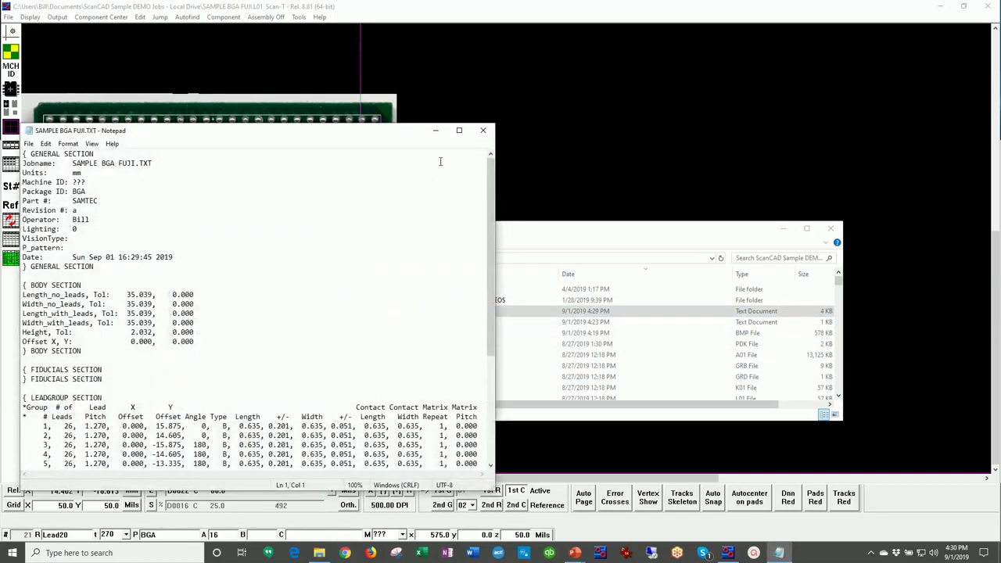
pyautogui.click(459, 130)
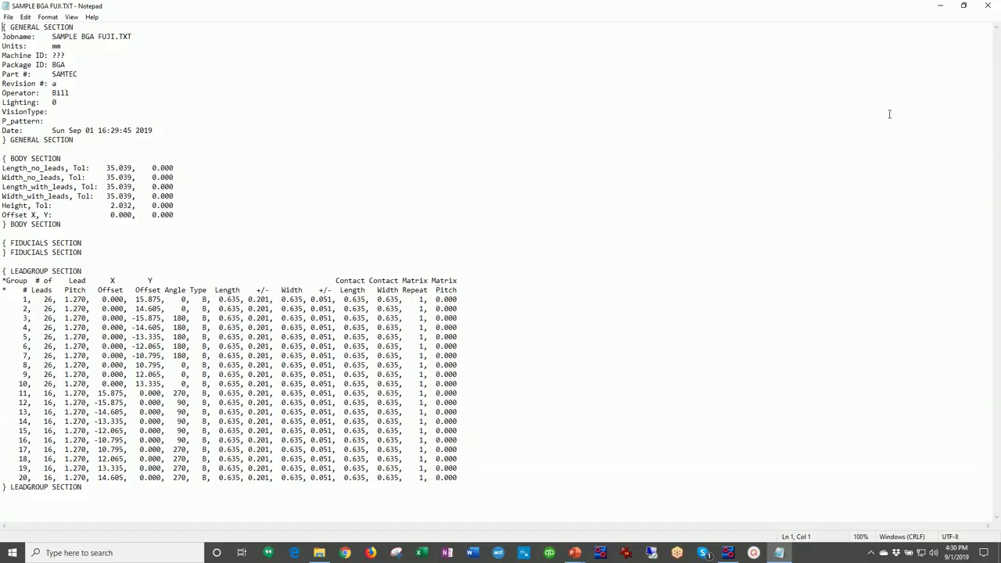
pyautogui.click(988, 7)
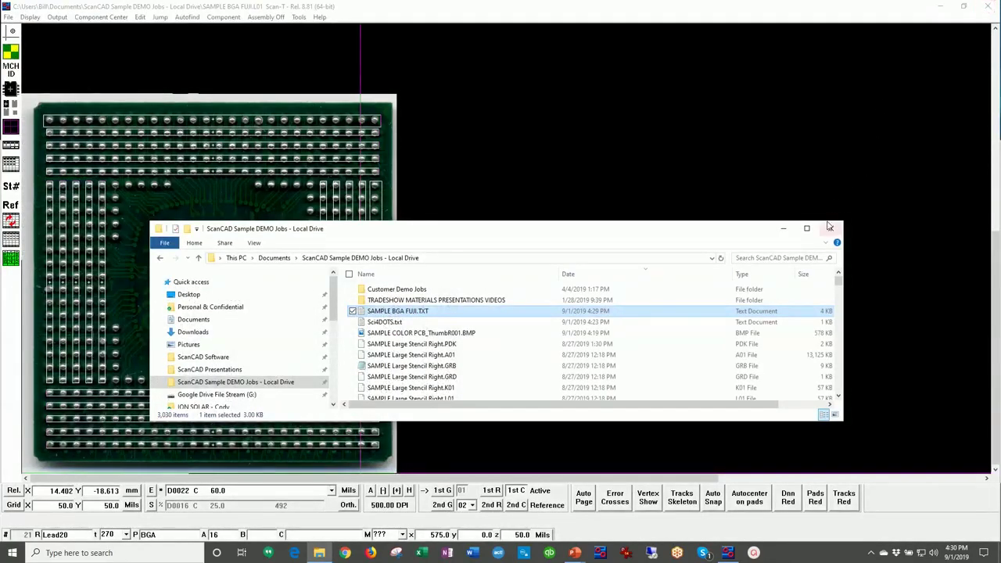
pyautogui.click(783, 229)
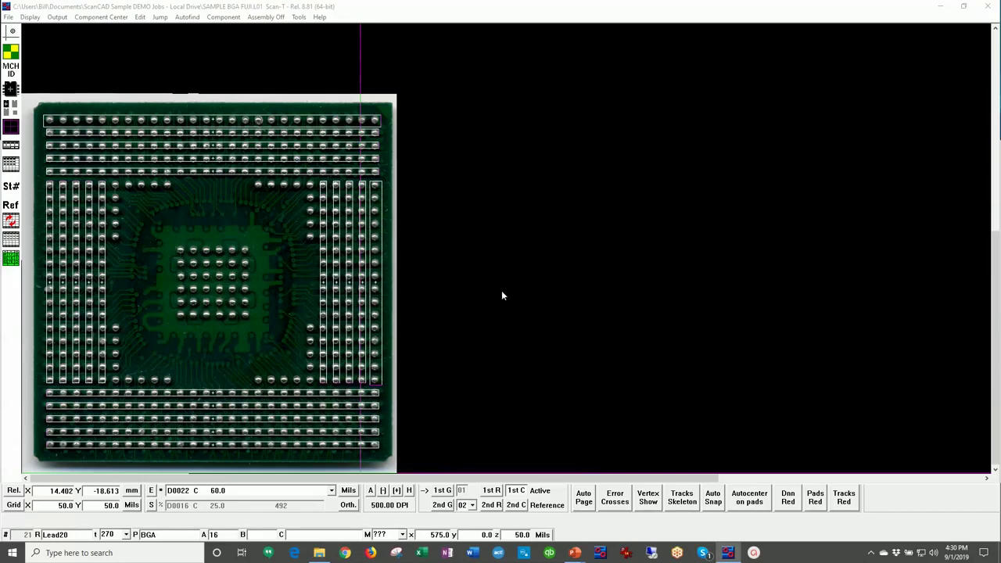
# Leave the BGA layer view and advance the PowerPoint slideshow to the Summary slide
pyautogui.press('Escape')
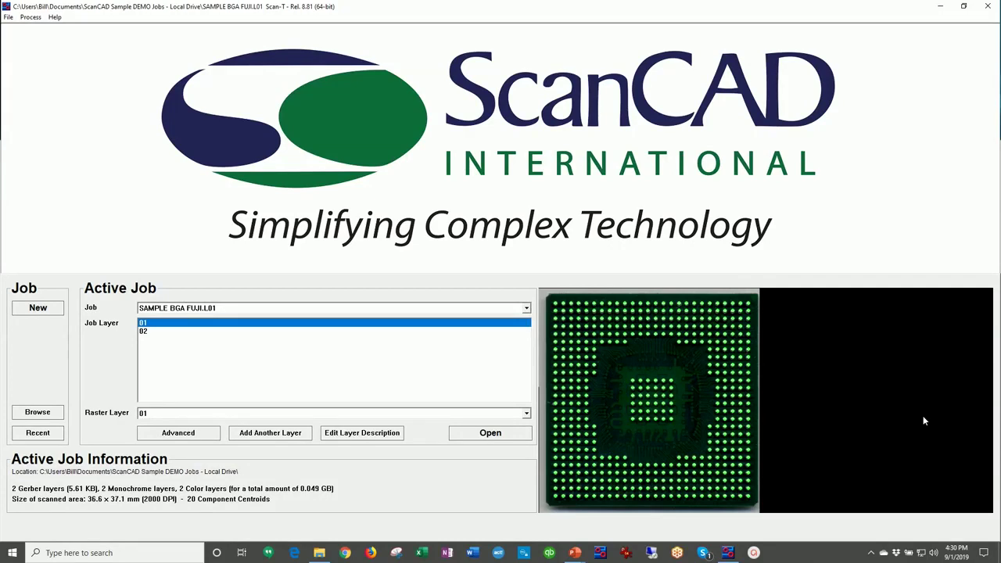
pyautogui.hotkey('alt', 'Tab')
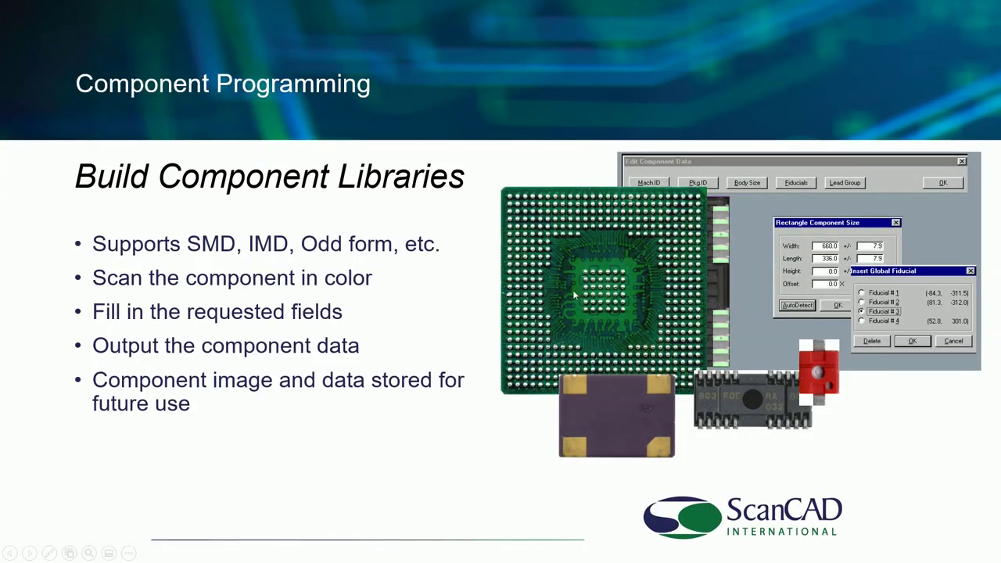
pyautogui.click(574, 294)
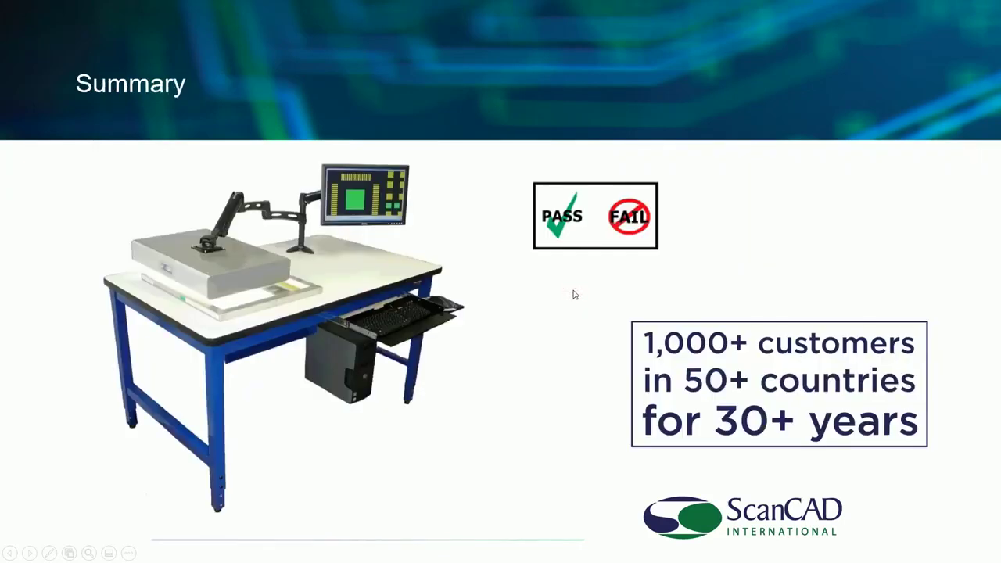